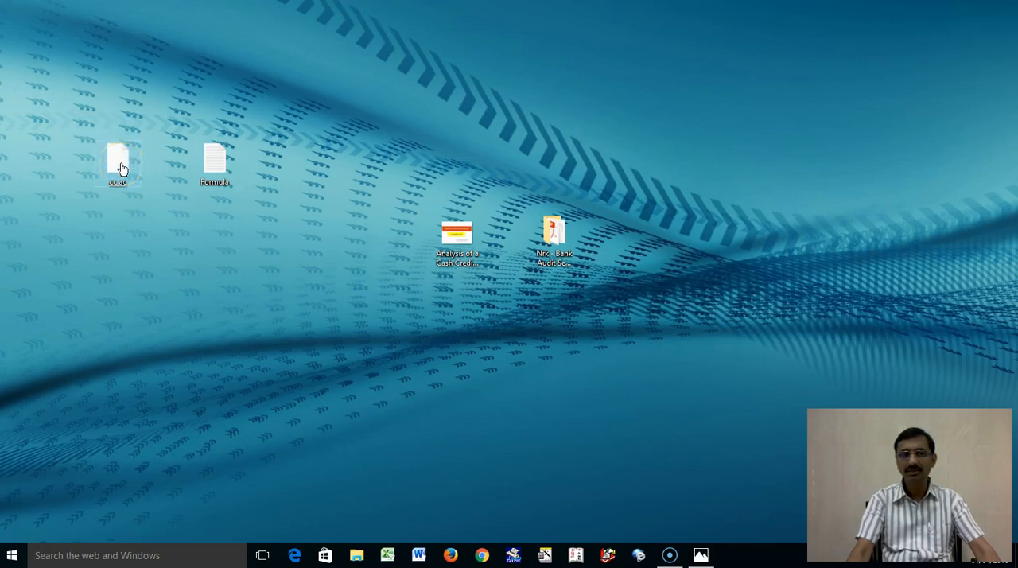
# Step: Open the cc ac file from the desktop with Notepad and maximize its window
pyautogui.doubleClick(121, 169)
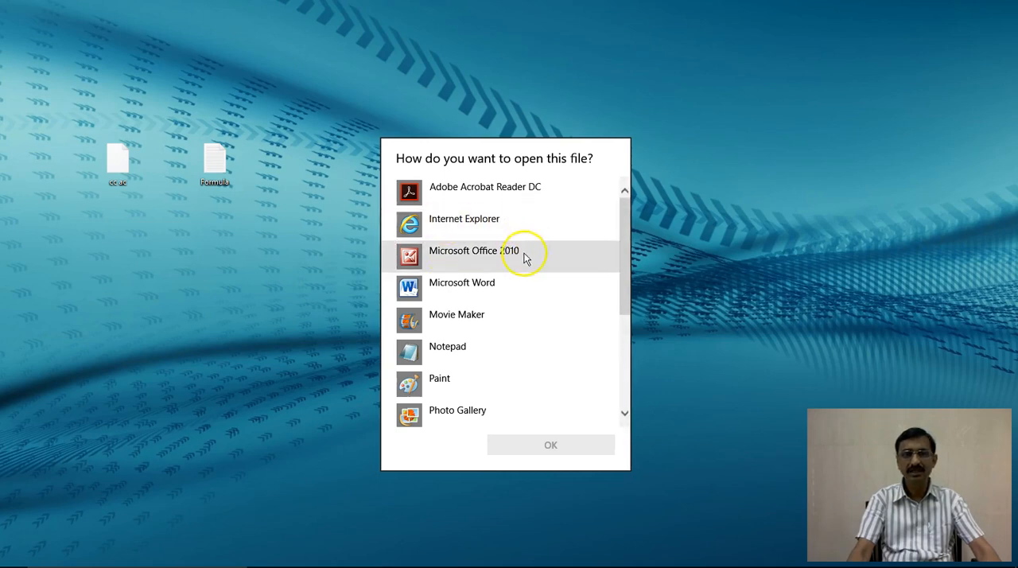
pyautogui.click(466, 351)
pyautogui.click(520, 449)
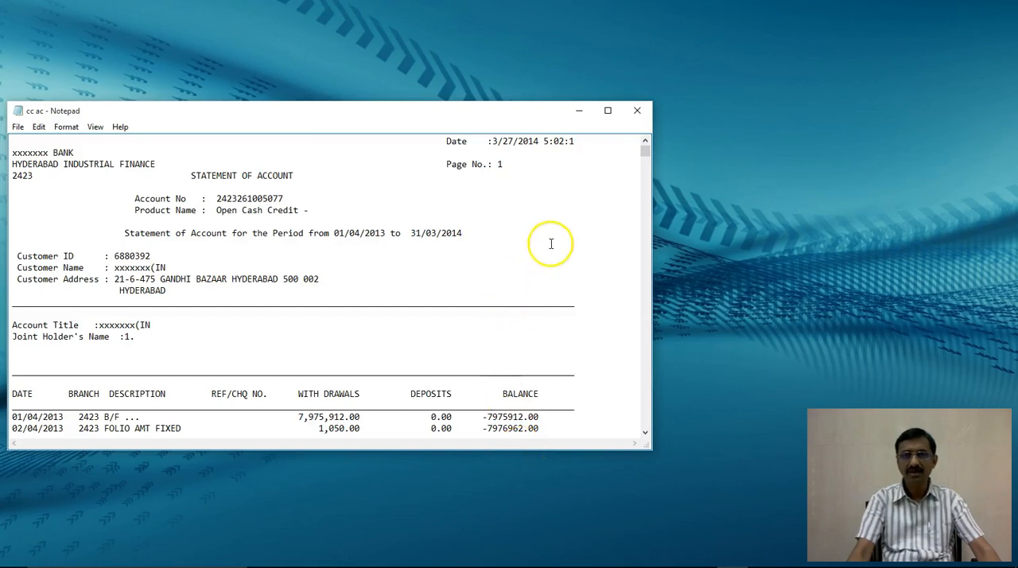
pyautogui.click(609, 113)
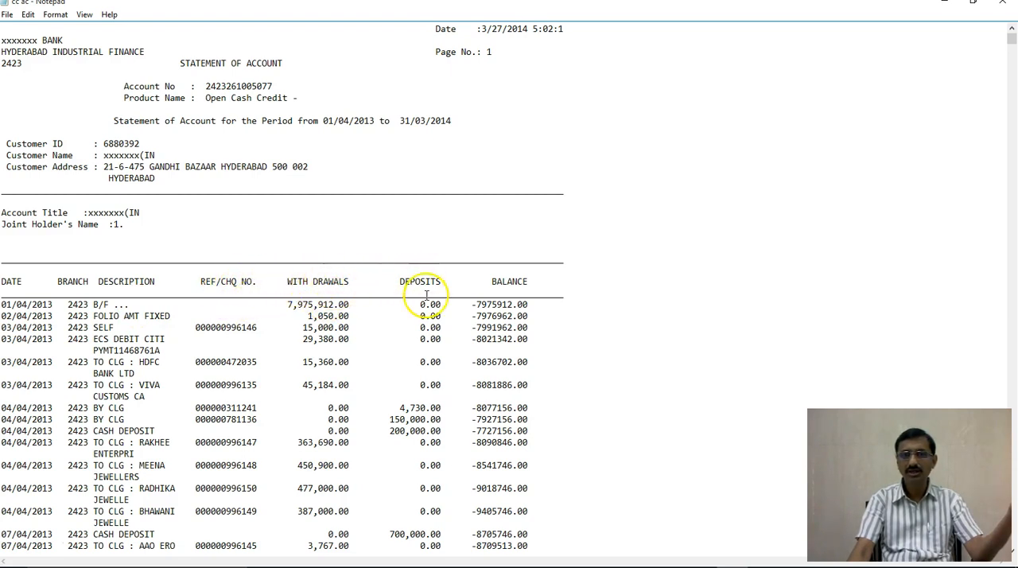
# Step: Look through the dated entries, withdrawals, deposits and balances of the account statement and close the file
pyautogui.scroll(-20, 585, 326)
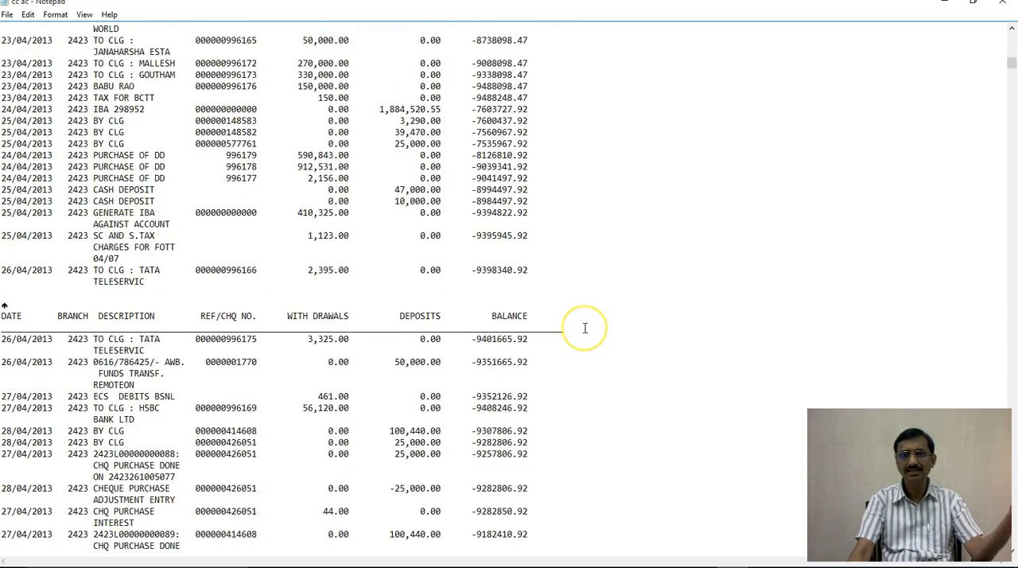
pyautogui.scroll(-20, 582, 329)
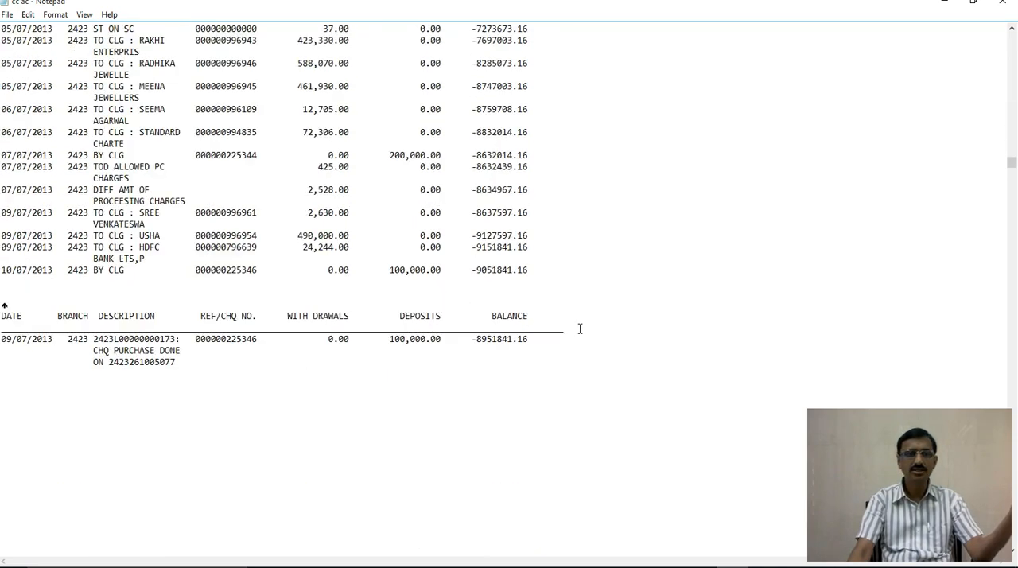
pyautogui.scroll(-10, 577, 328)
pyautogui.scroll(20, 578, 329)
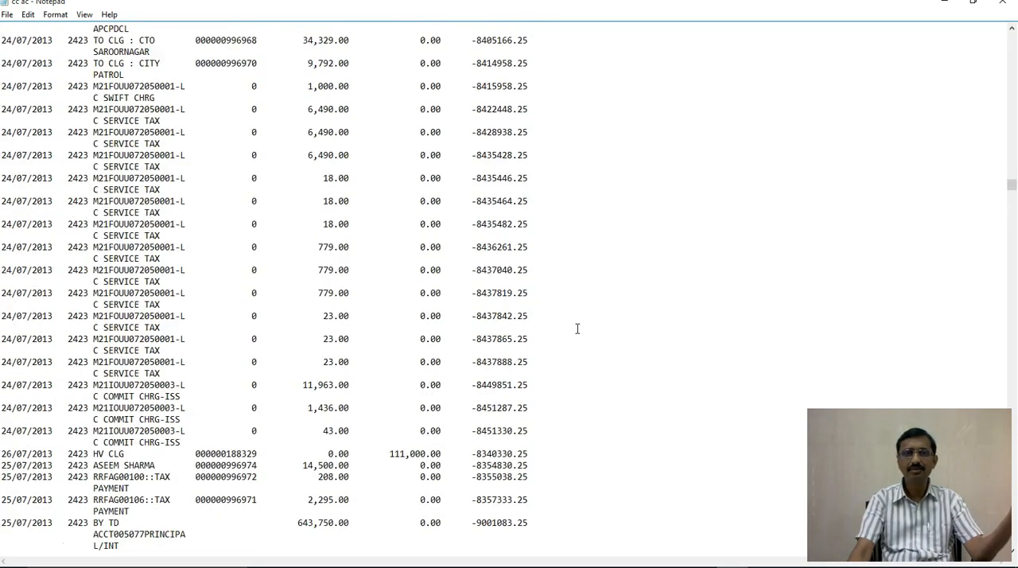
pyautogui.scroll(20, 577, 328)
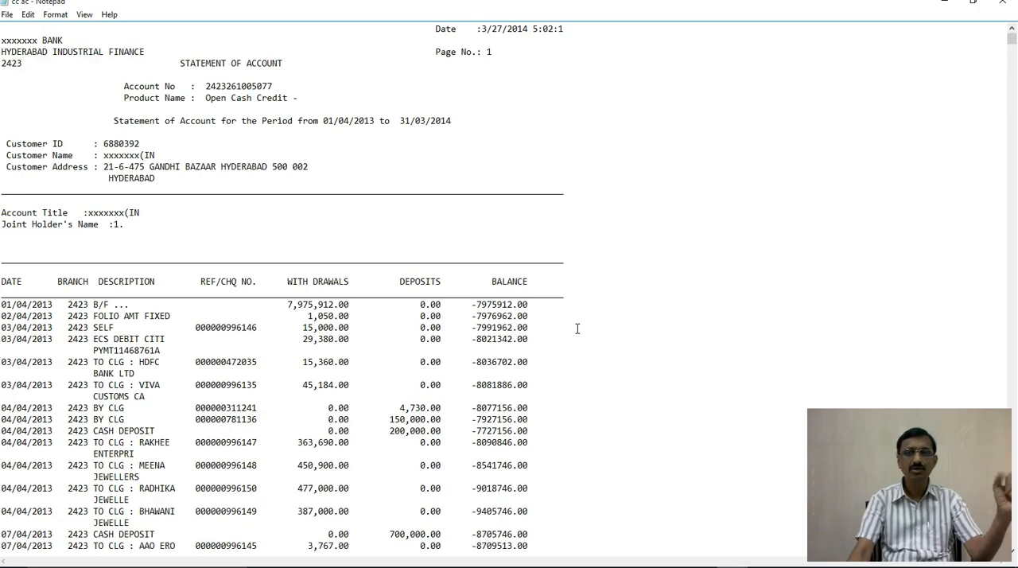
pyautogui.click(500, 315)
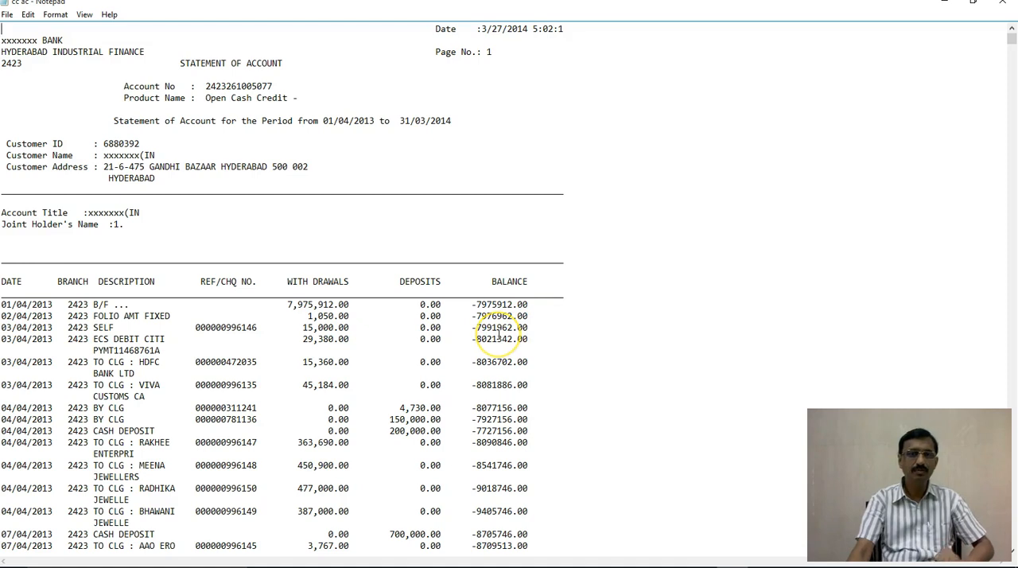
pyautogui.click(1002, 5)
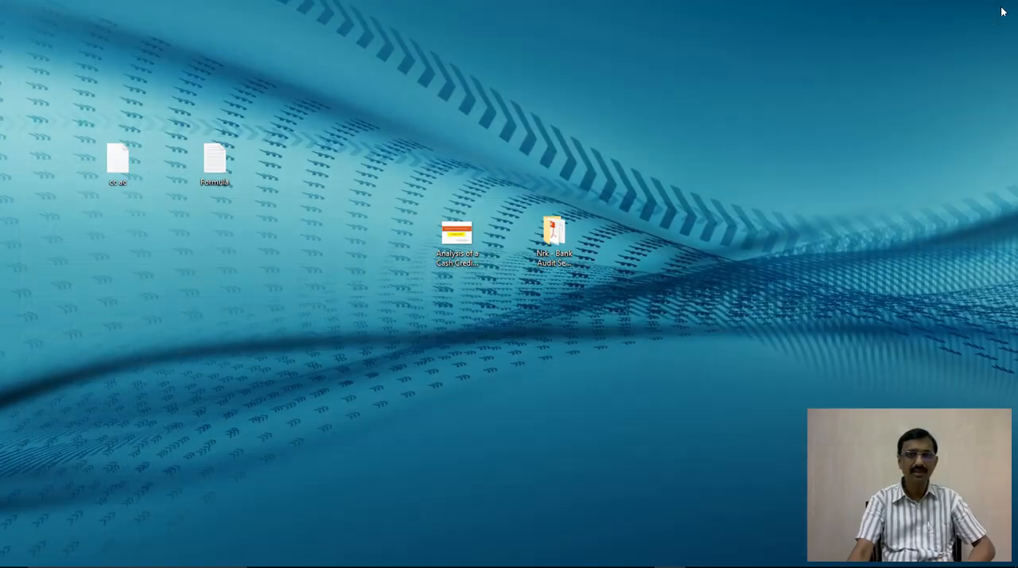
# Step: Switch to Microsoft Excel and start a text-file import of the cc ac file on the Desktop, listing all file types
pyautogui.moveTo(312, 555)
pyautogui.click(390, 555)
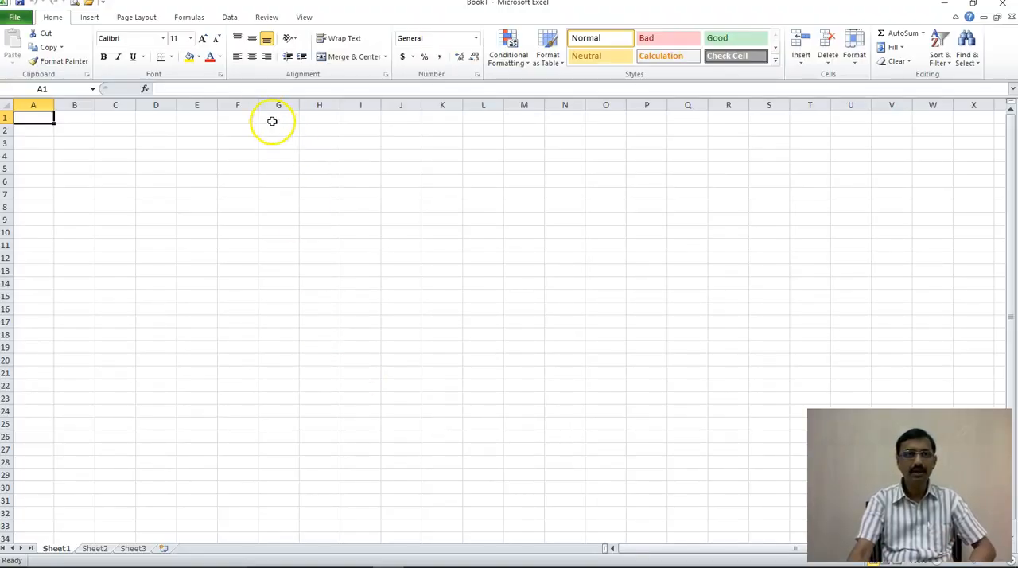
pyautogui.click(226, 16)
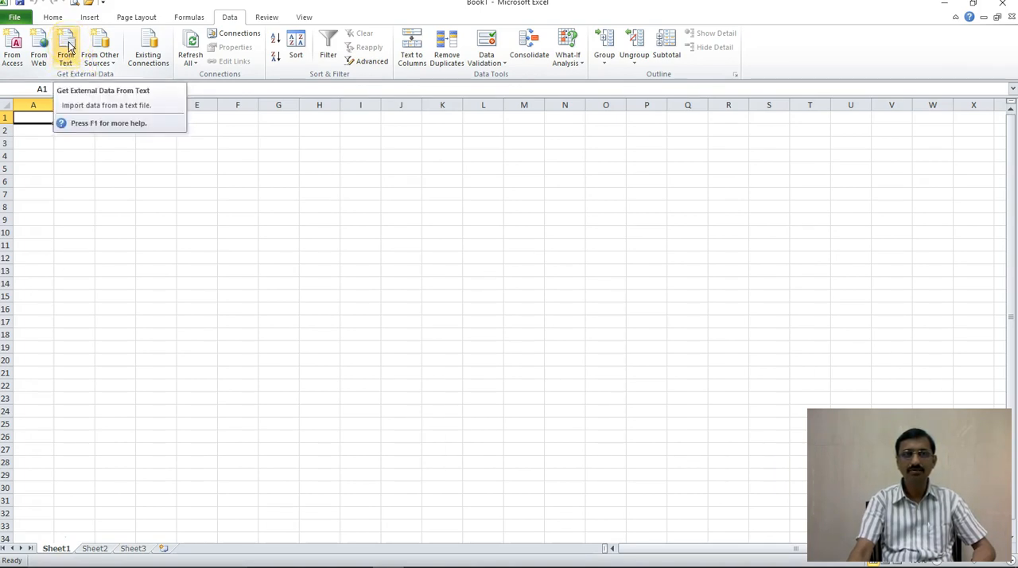
pyautogui.click(68, 46)
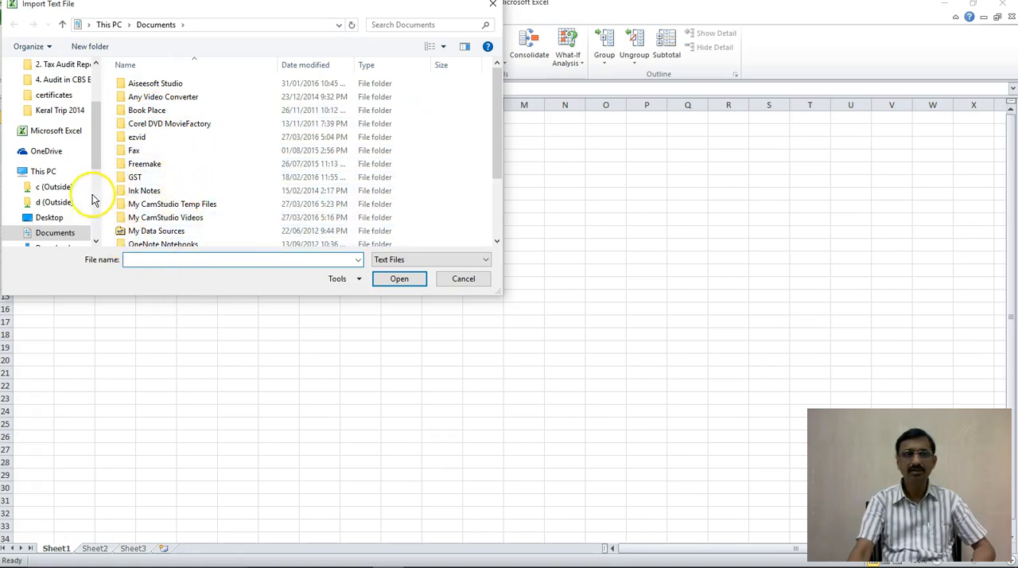
pyautogui.click(43, 218)
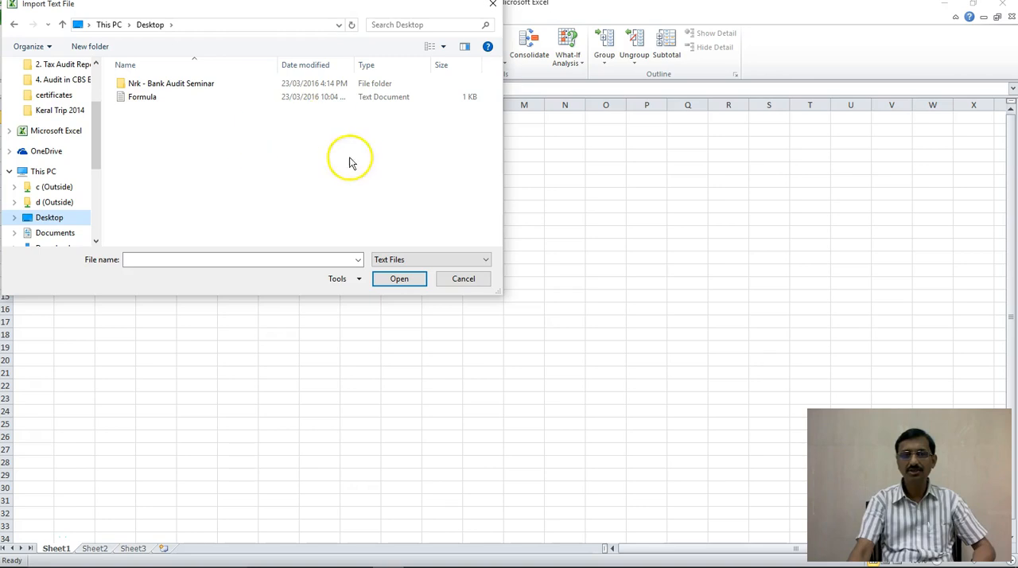
pyautogui.click(433, 259)
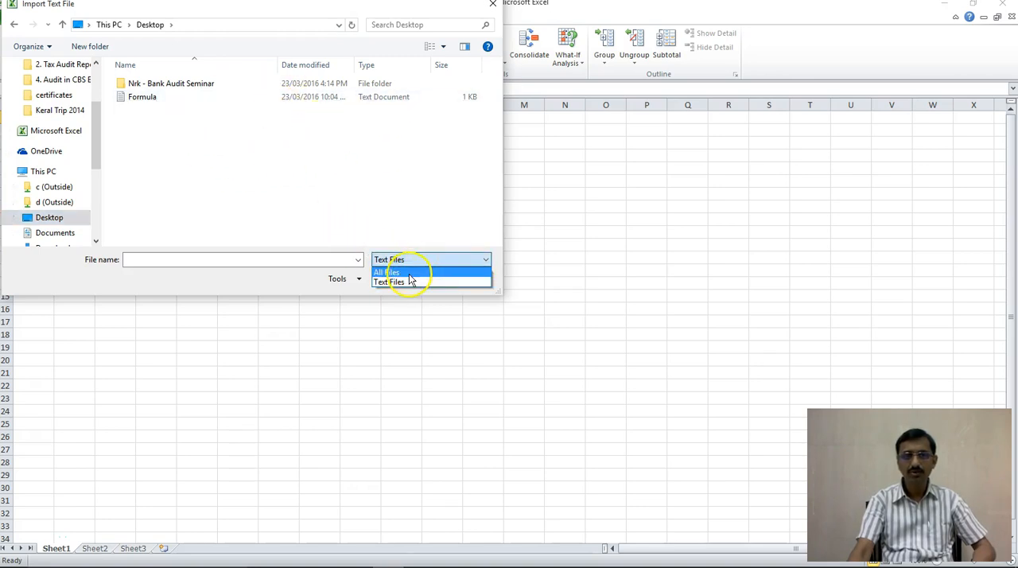
pyautogui.click(409, 274)
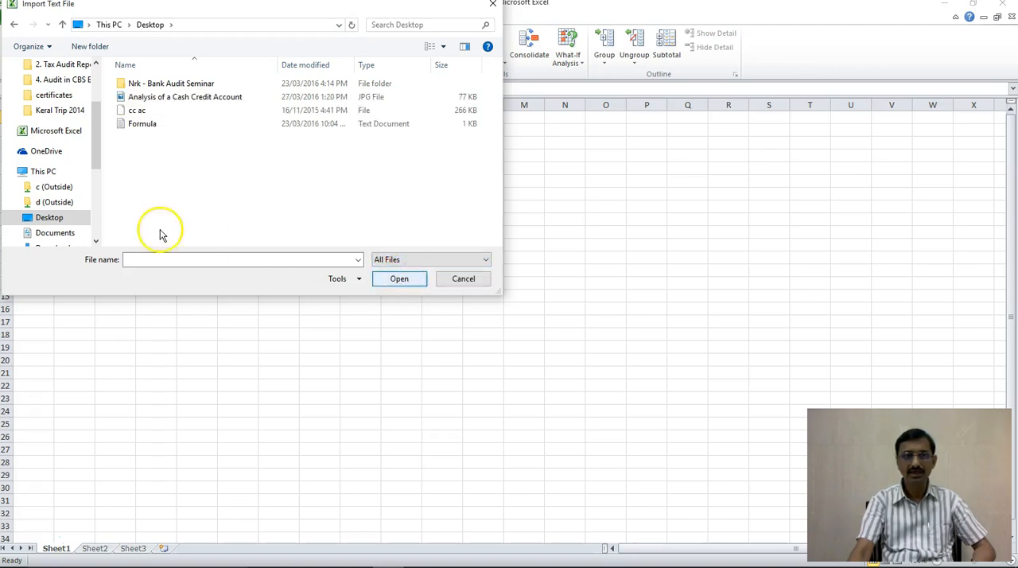
pyautogui.click(135, 116)
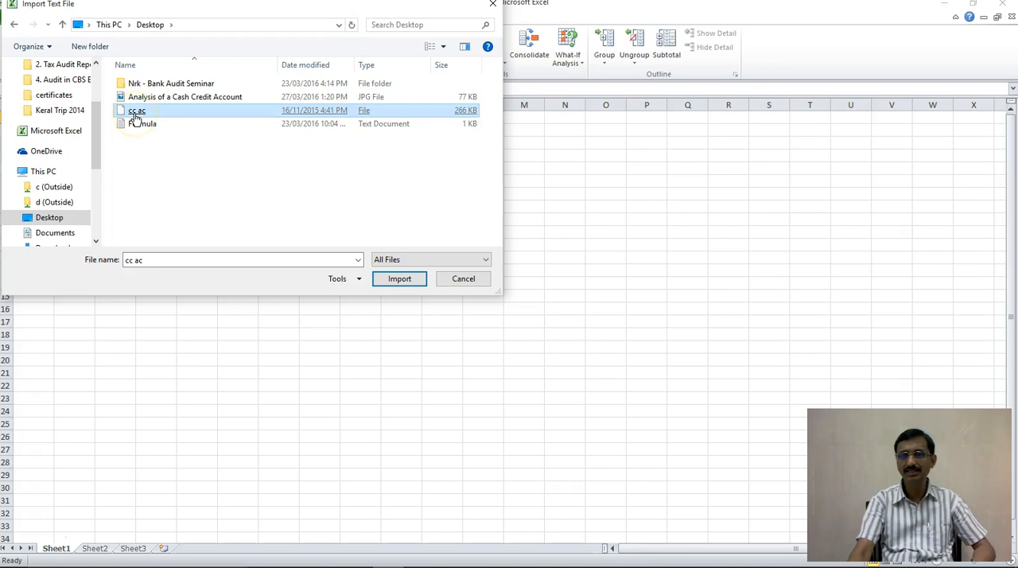
pyautogui.doubleClick(136, 115)
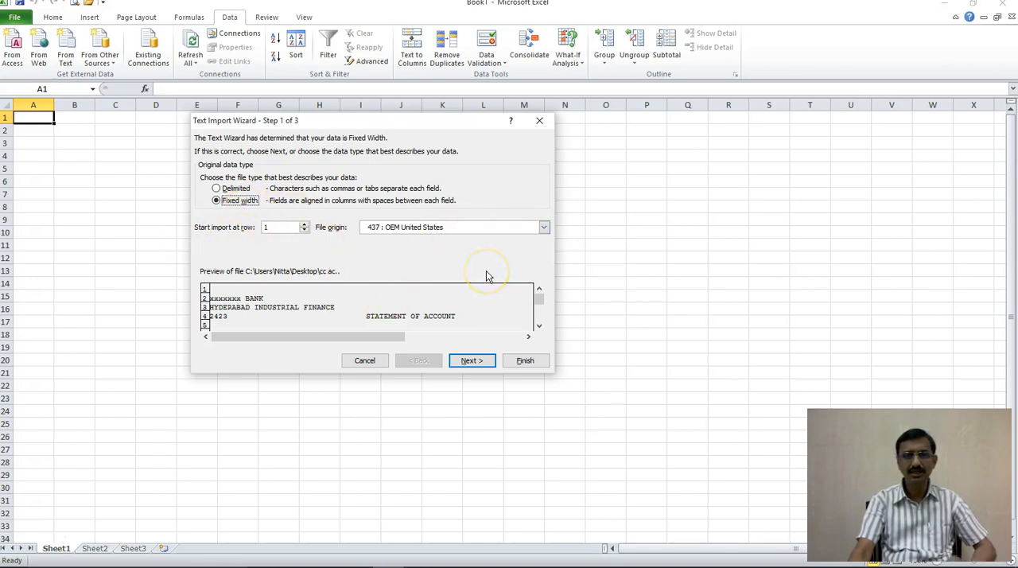
# Step: Preview the transaction rows and accept Fixed width as the original data type for the text import
pyautogui.click(539, 326)
pyautogui.click(540, 326)
pyautogui.moveTo(540, 326); pyautogui.dragTo(540, 326)
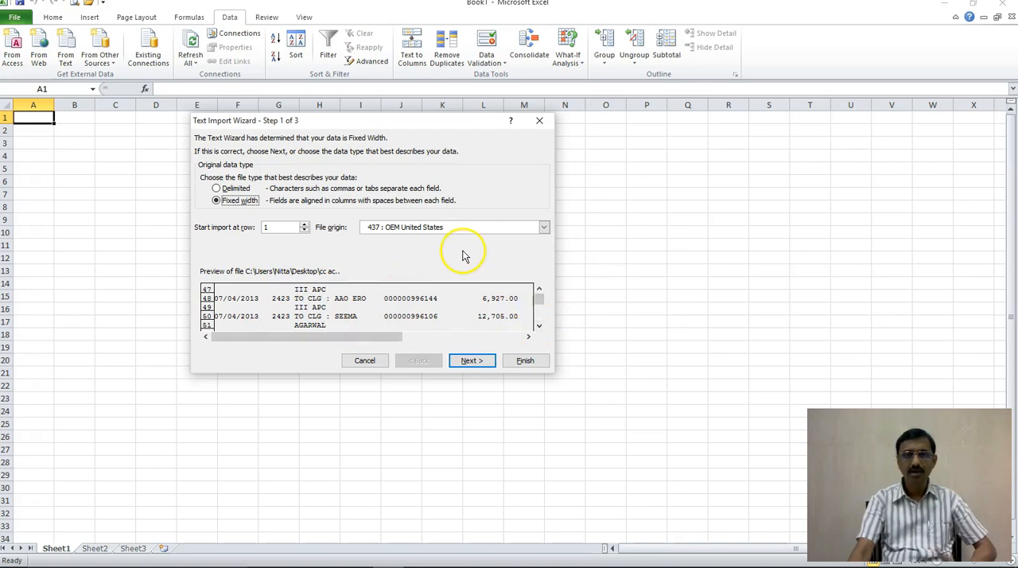
pyautogui.click(474, 362)
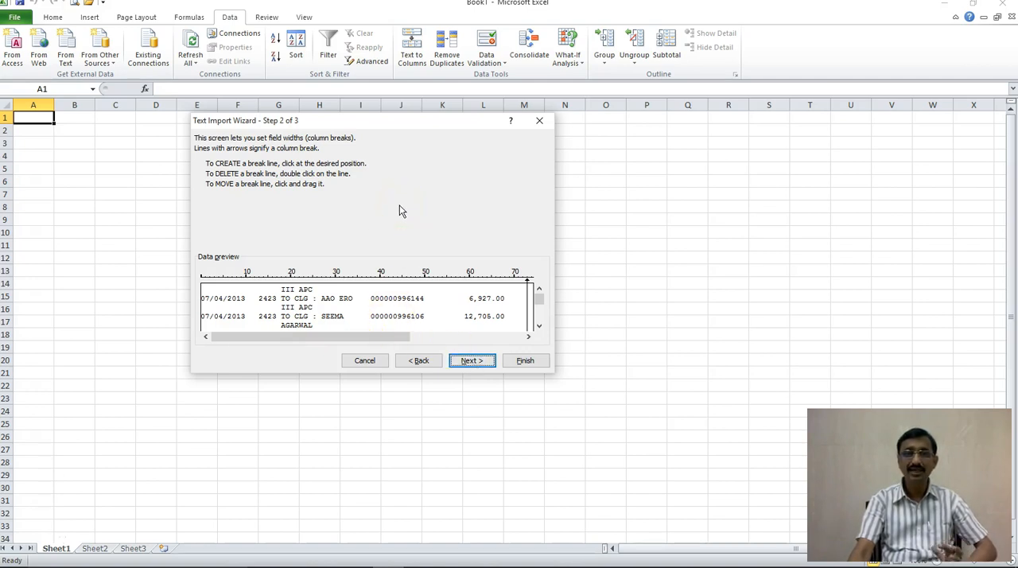
# Step: Add column breaks at about 10, 17, 35, 50 and 68, after the date, branch, description, cheque number and withdrawals
pyautogui.click(538, 326)
pyautogui.click(538, 328)
pyautogui.click(538, 327)
pyautogui.click(538, 327)
pyautogui.click(539, 328)
pyautogui.click(539, 328)
pyautogui.click(539, 328)
pyautogui.click(538, 329)
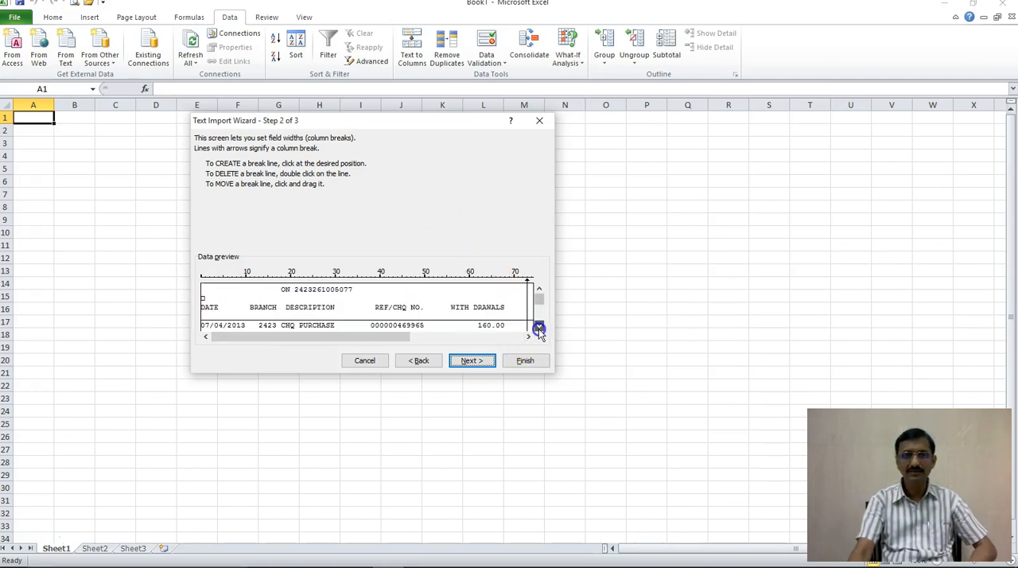
pyautogui.click(539, 329)
pyautogui.click(538, 329)
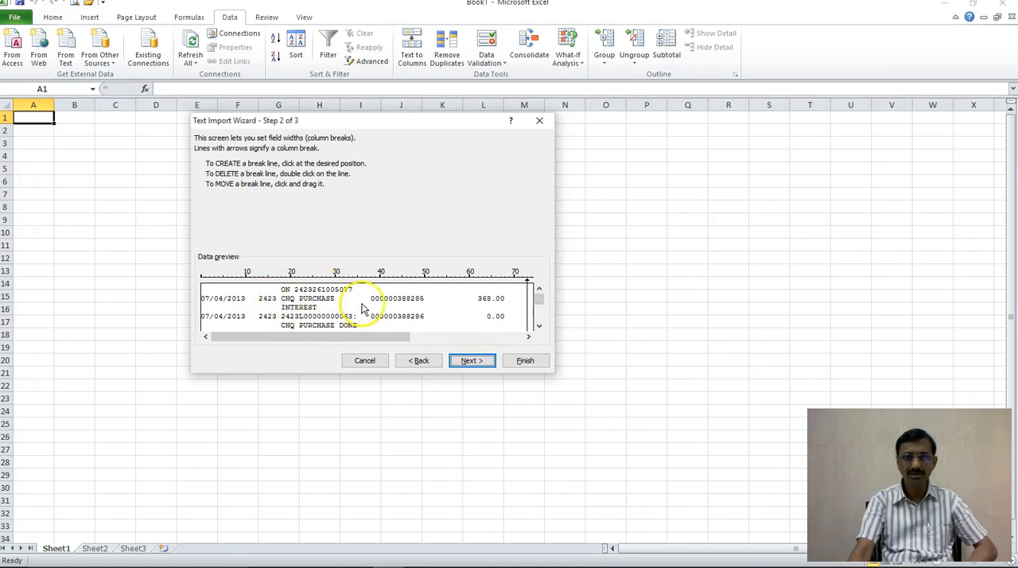
pyautogui.click(247, 304)
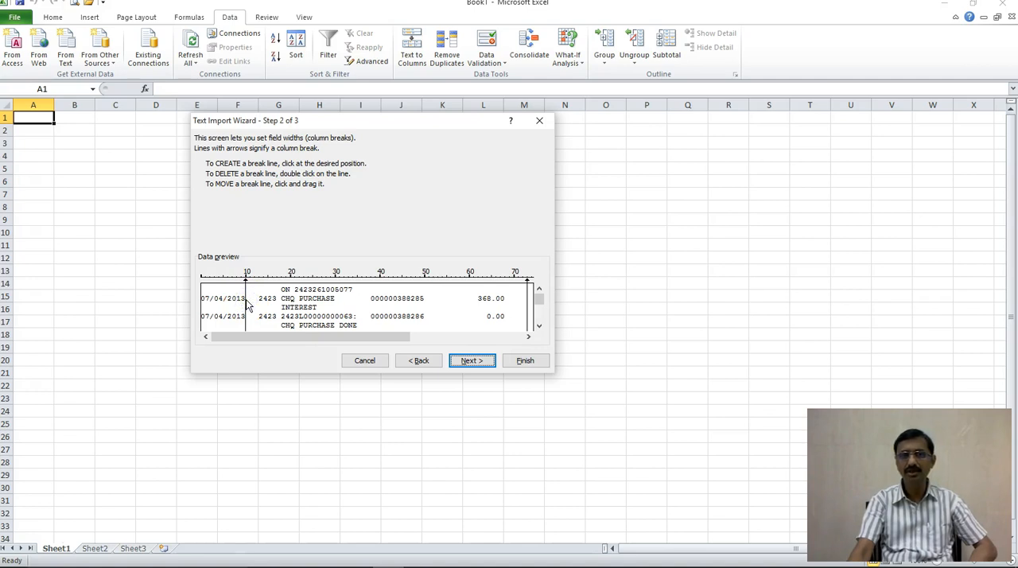
pyautogui.click(230, 306)
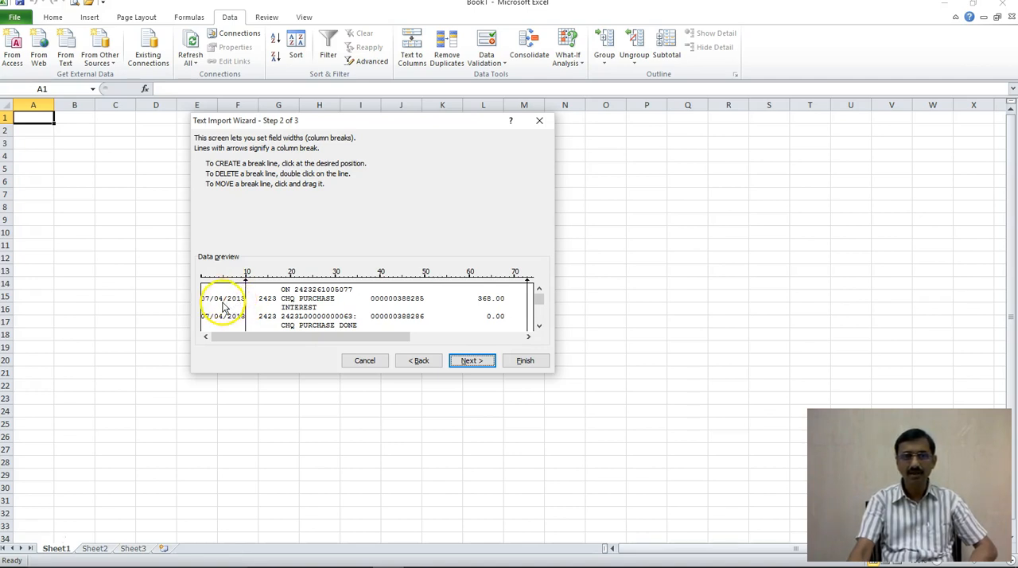
pyautogui.click(277, 304)
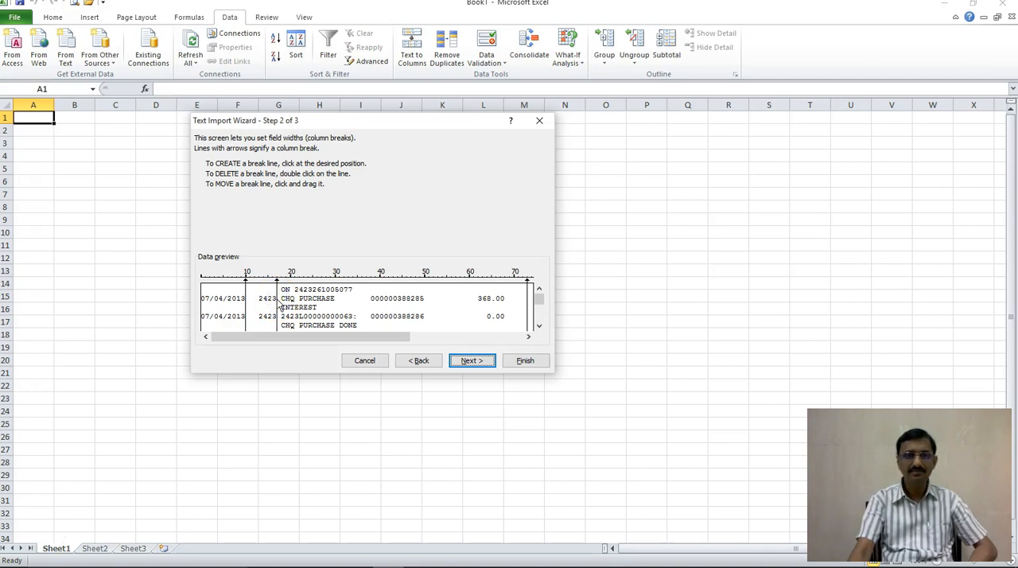
pyautogui.click(358, 327)
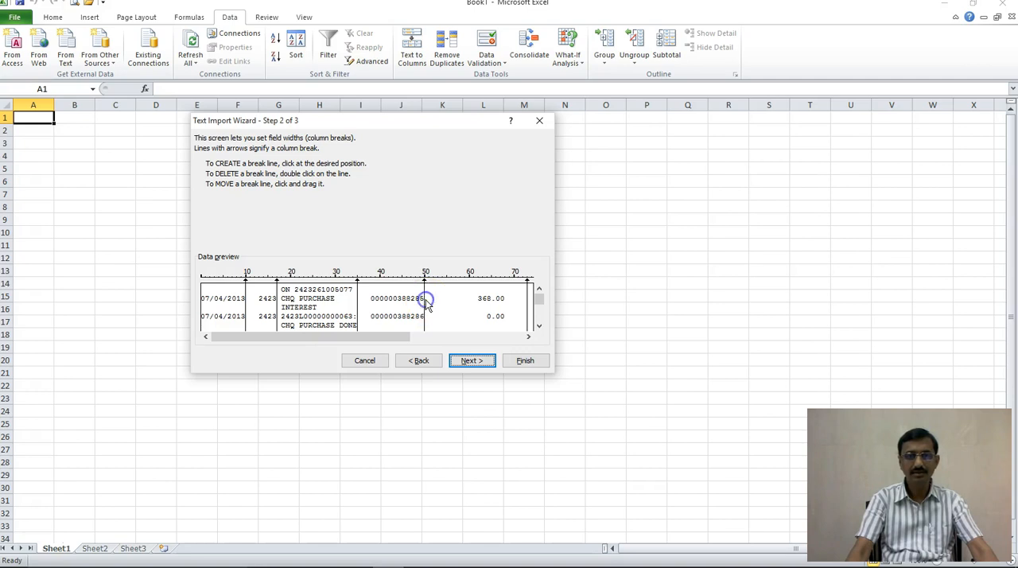
pyautogui.click(504, 306)
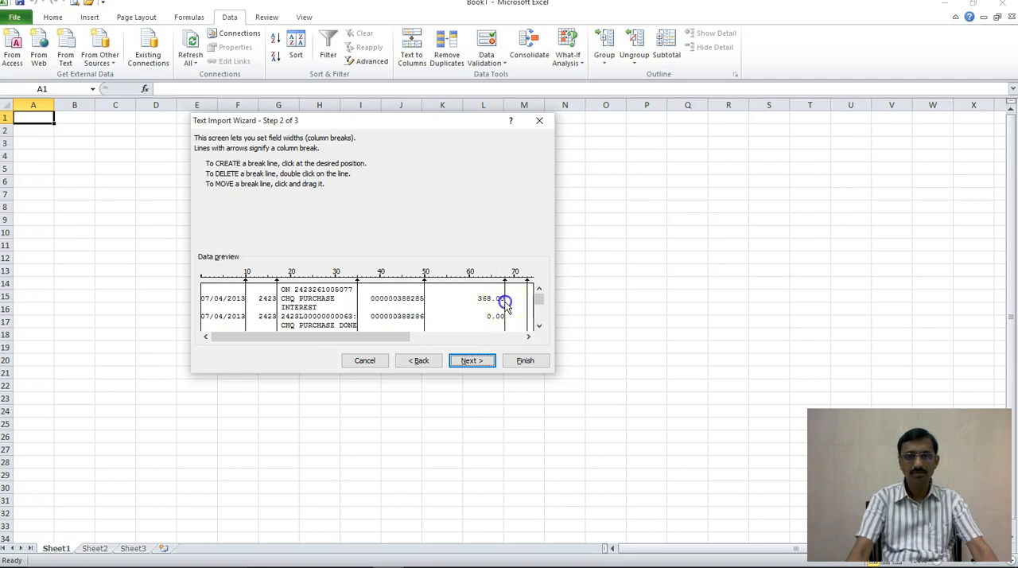
# Step: Delete the two unneeded column breaks at about 73 and 76, between the withdrawals and deposits amounts
pyautogui.click(529, 337)
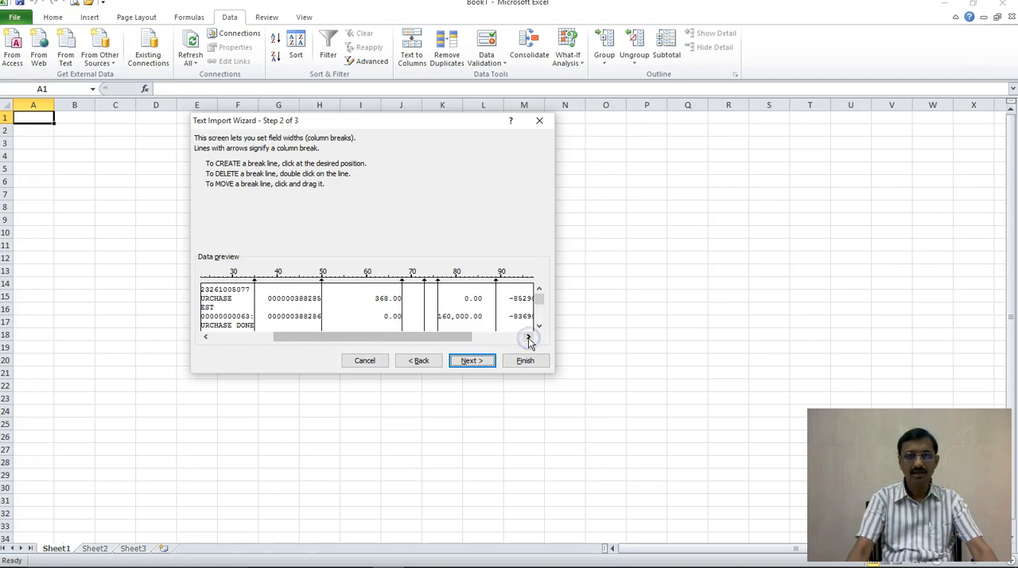
pyautogui.click(528, 338)
pyautogui.click(529, 337)
pyautogui.click(529, 337)
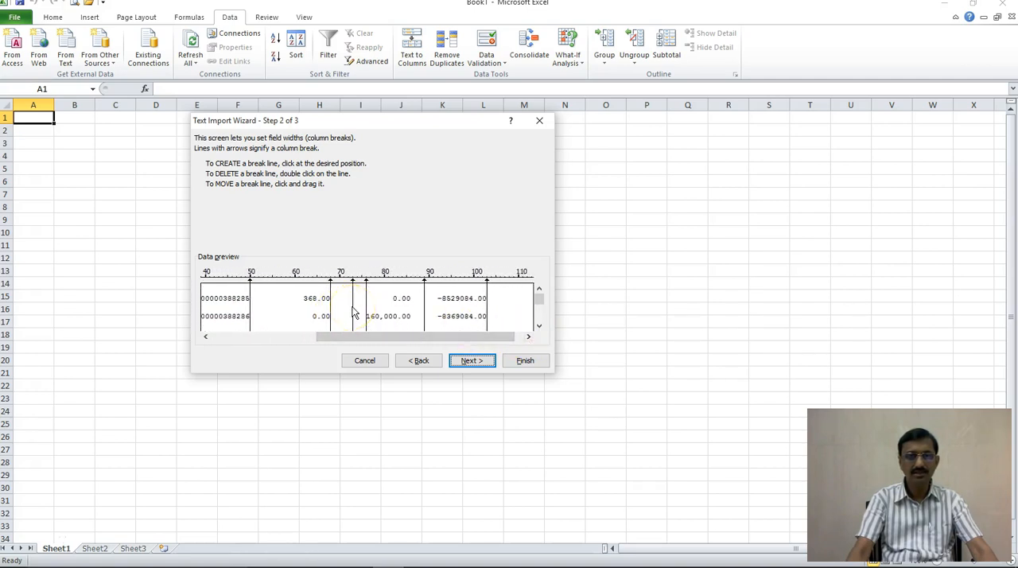
pyautogui.doubleClick(354, 314)
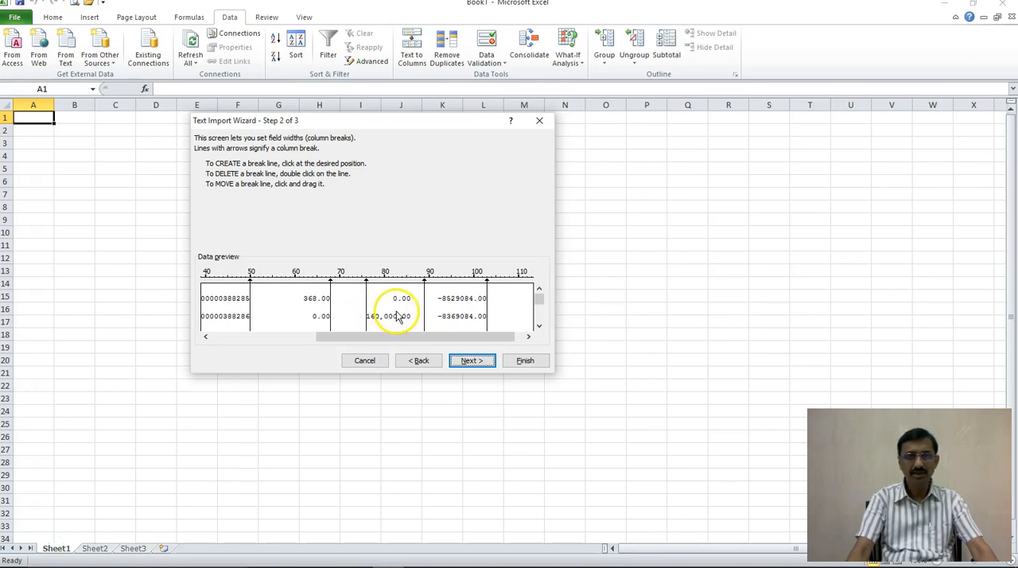
pyautogui.doubleClick(367, 303)
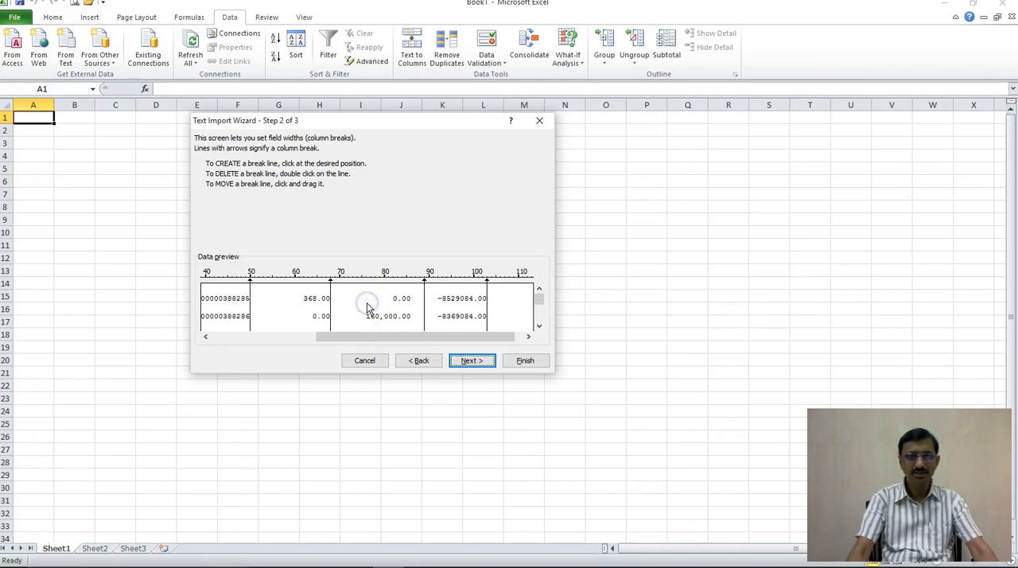
# Step: Move the column break between deposits and balance to about 86, right after the deposit amounts, and accept the column breaks
pyautogui.click(529, 336)
pyautogui.click(529, 336)
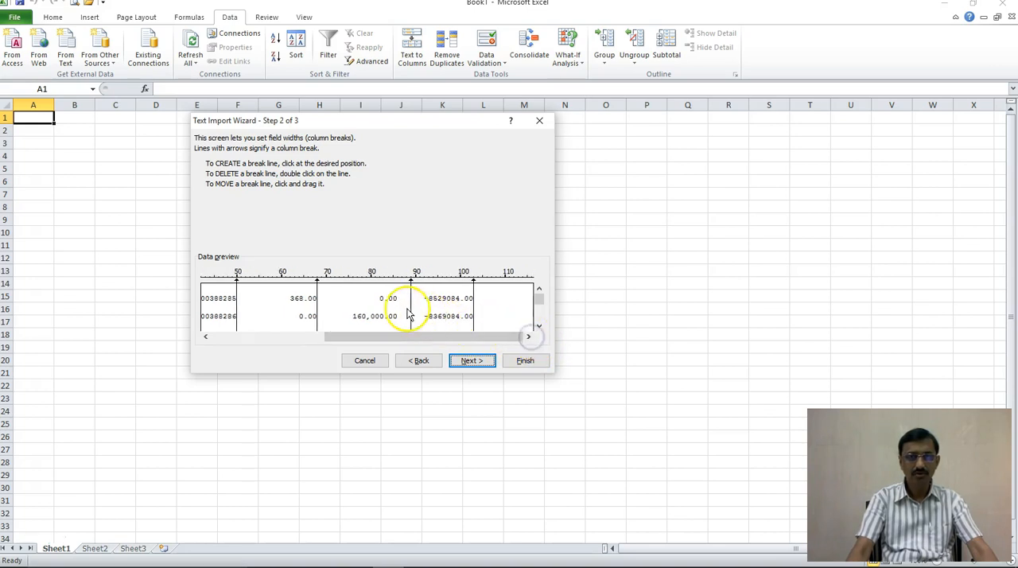
pyautogui.moveTo(413, 313); pyautogui.dragTo(400, 316)
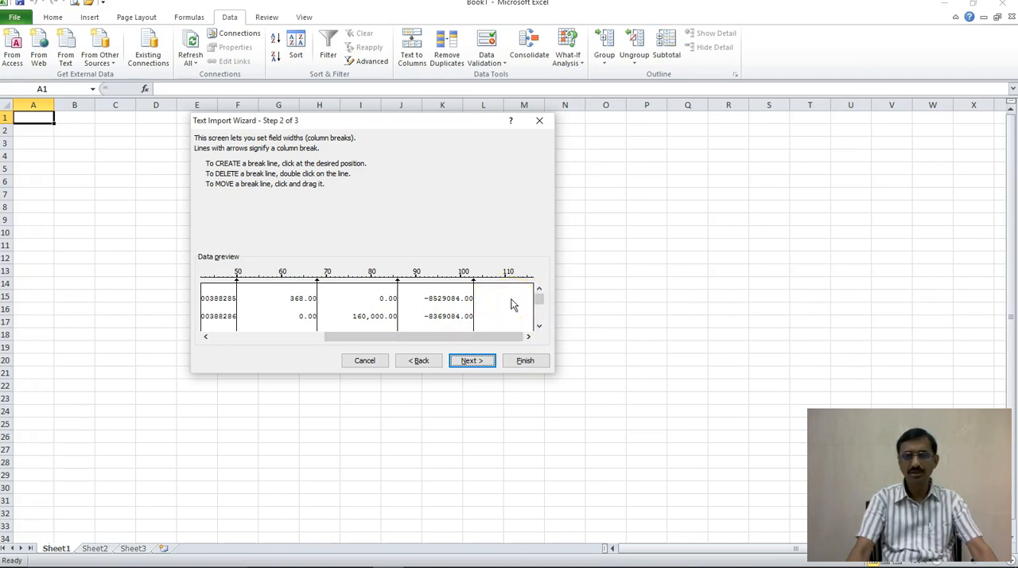
pyautogui.click(477, 365)
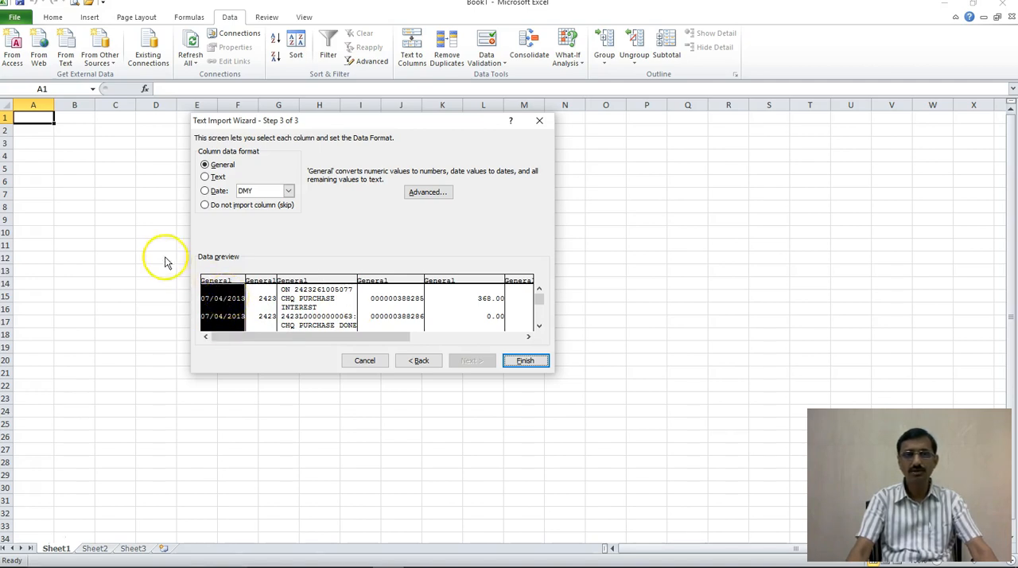
# Step: Set the first column's data format to Date in DMY order and finish the Text Import Wizard
pyautogui.click(205, 192)
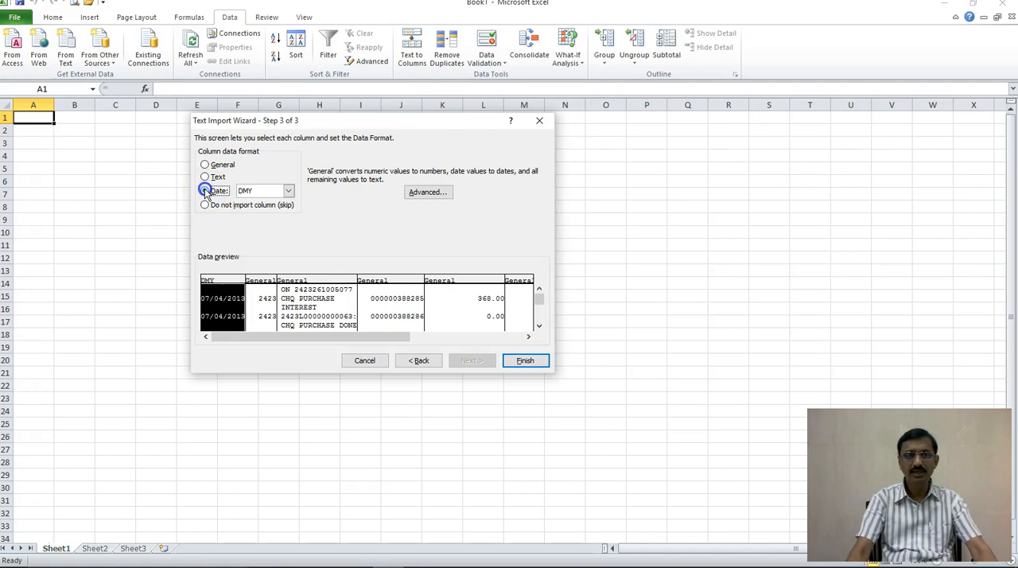
pyautogui.click(212, 309)
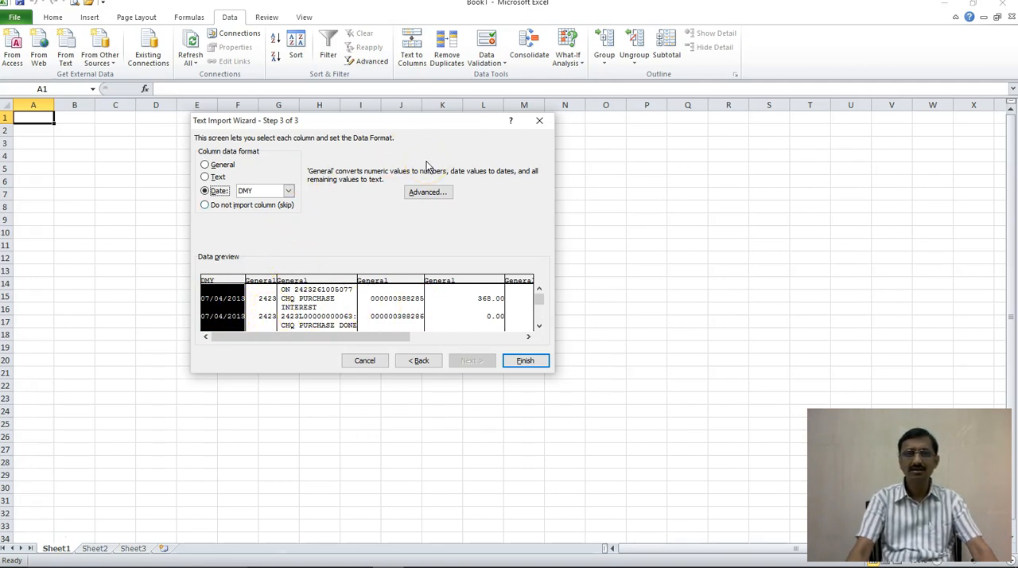
pyautogui.click(524, 361)
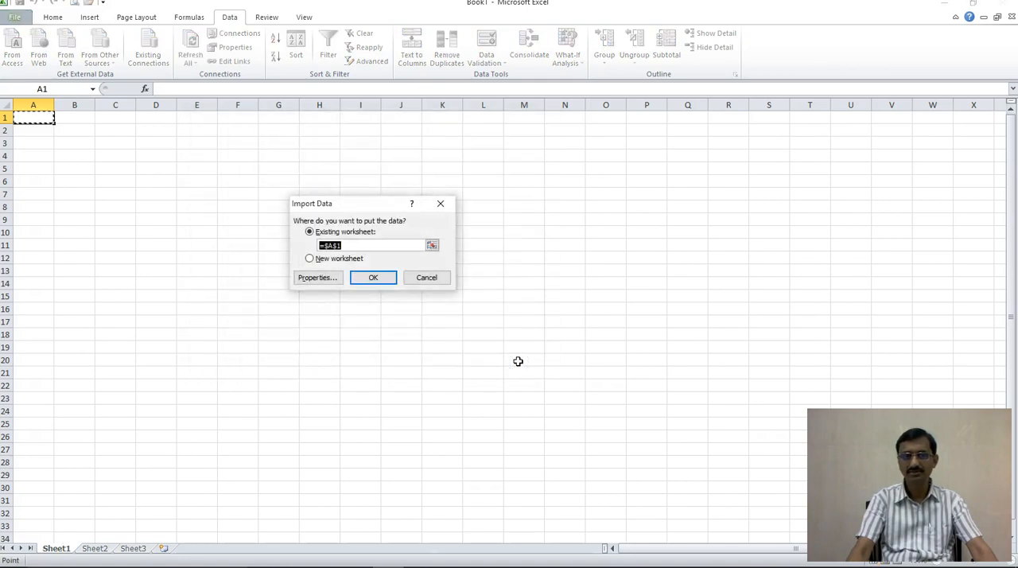
# Step: Place the imported statement data in the existing worksheet starting at cell A1 and check the rows
pyautogui.click(353, 277)
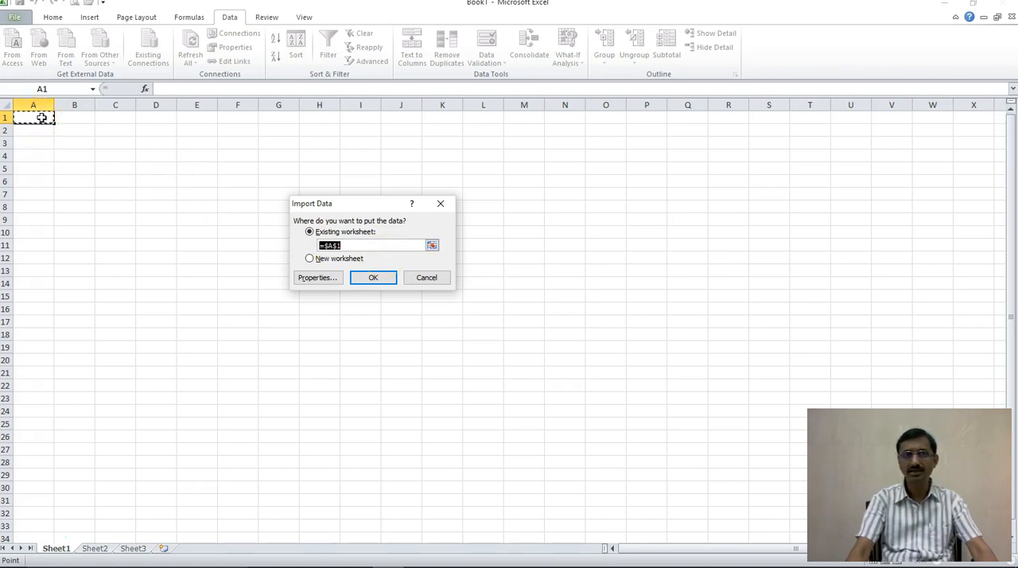
pyautogui.click(374, 279)
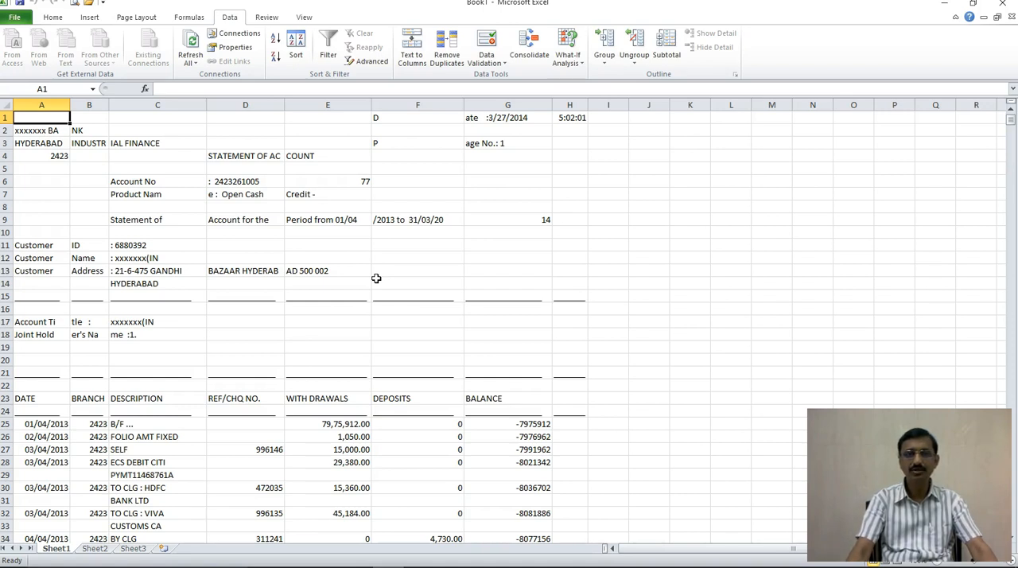
pyautogui.scroll(-16, 376, 278)
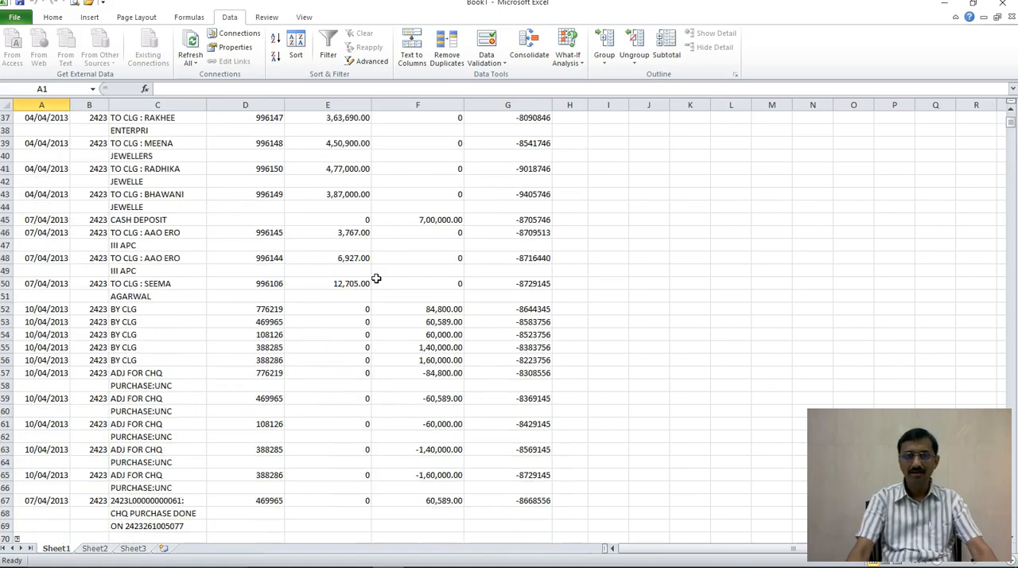
pyautogui.hotkey('ctrl', 'Home')
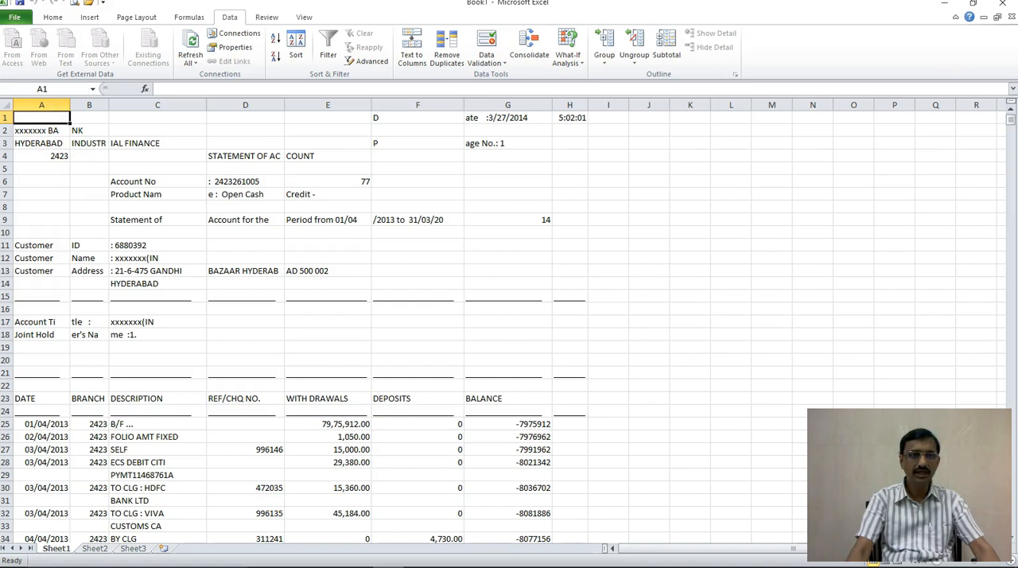
# Step: Delete rows 1 to 22, which hold the bank and customer details above the column headings
pyautogui.click(158, 243)
pyautogui.moveTo(5, 118); pyautogui.dragTo(7, 396)
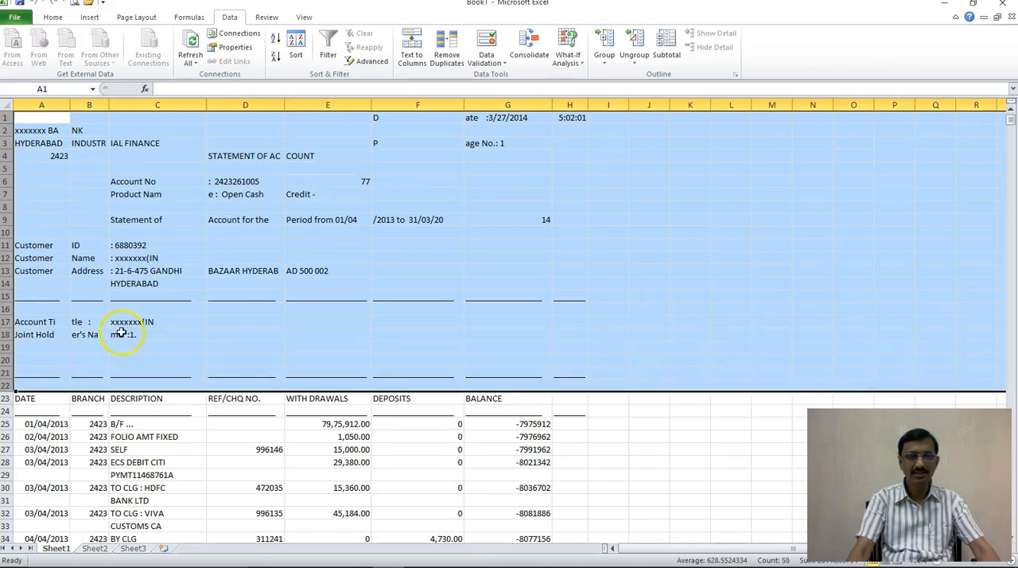
pyautogui.rightClick(298, 241)
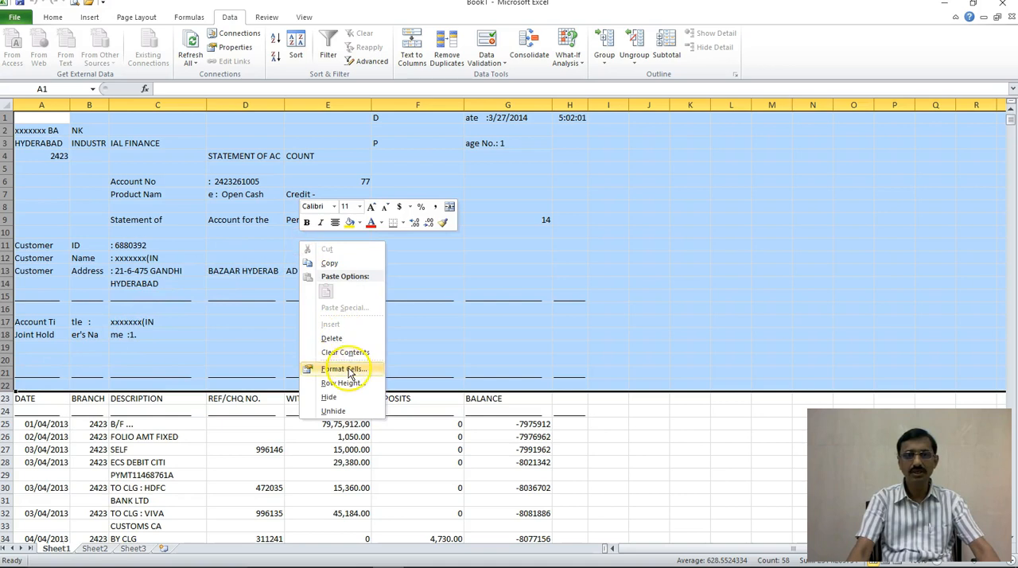
pyautogui.click(342, 339)
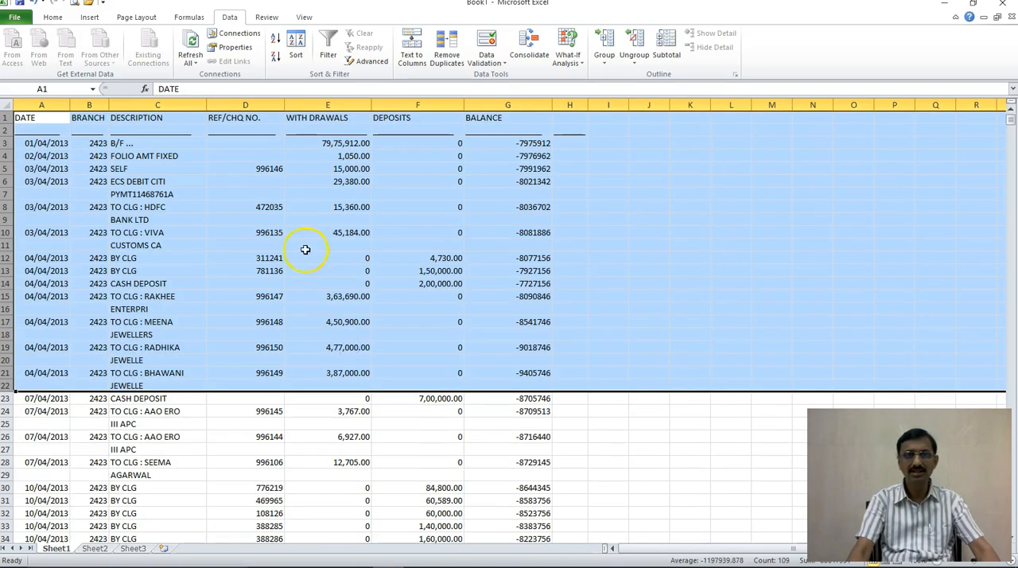
# Step: Delete row 2, the row of underlines directly below the column headings
pyautogui.click(339, 183)
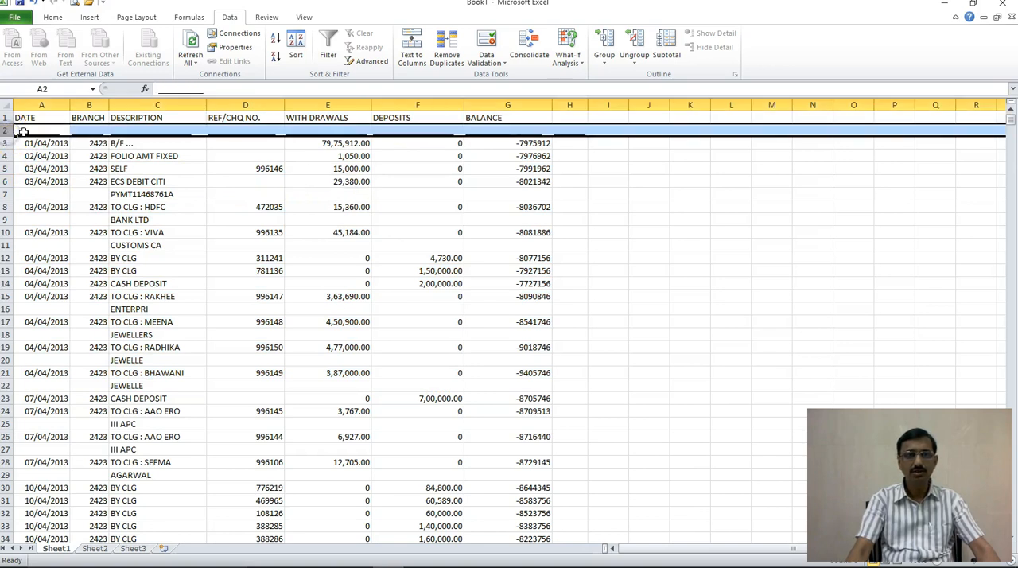
pyautogui.rightClick(34, 130)
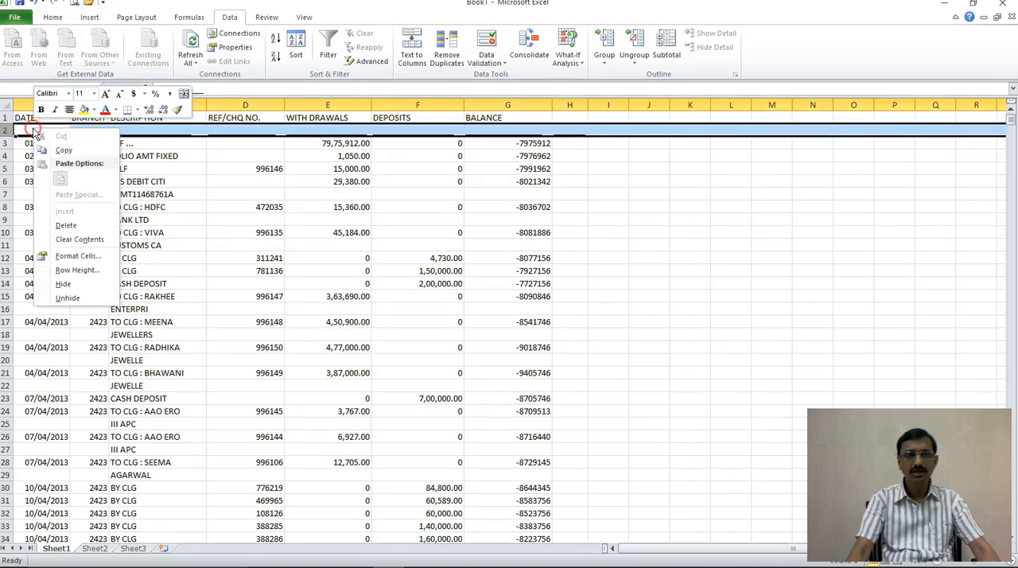
pyautogui.click(81, 229)
pyautogui.click(149, 216)
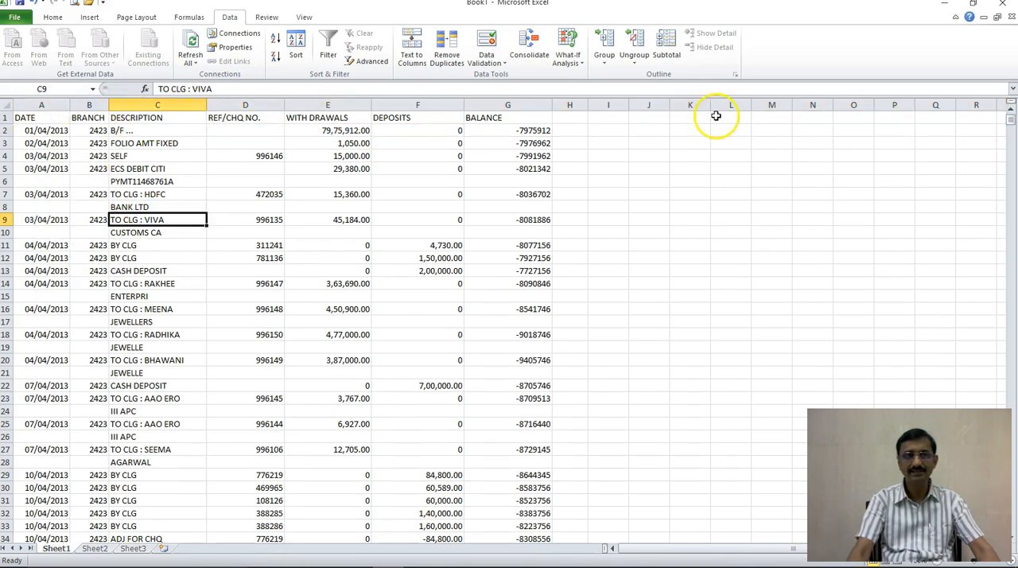
# Step: Widen the Branch column slightly and the Description column to about twice its width
pyautogui.moveTo(107, 105); pyautogui.dragTo(124, 104)
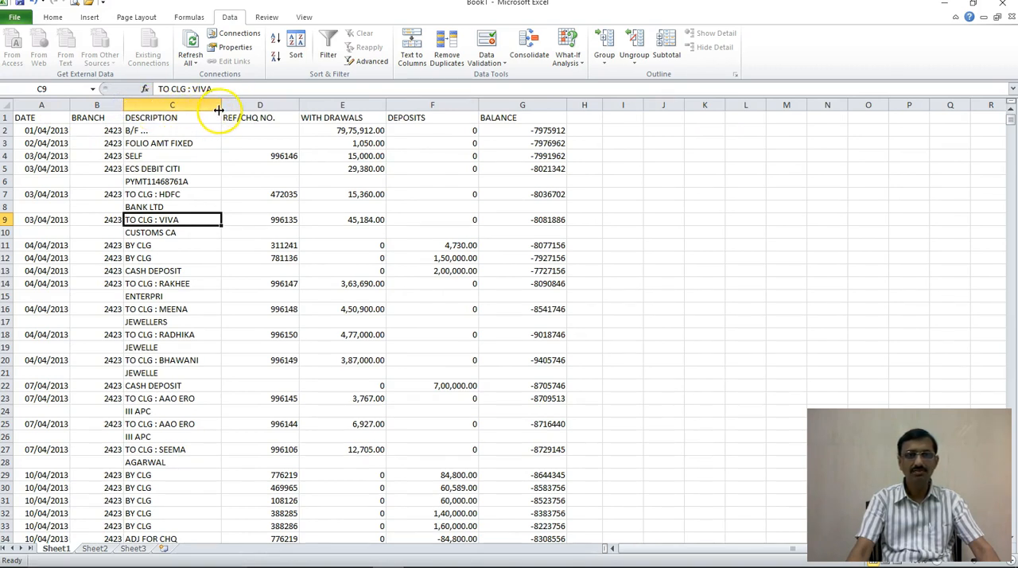
pyautogui.moveTo(222, 109); pyautogui.dragTo(332, 107)
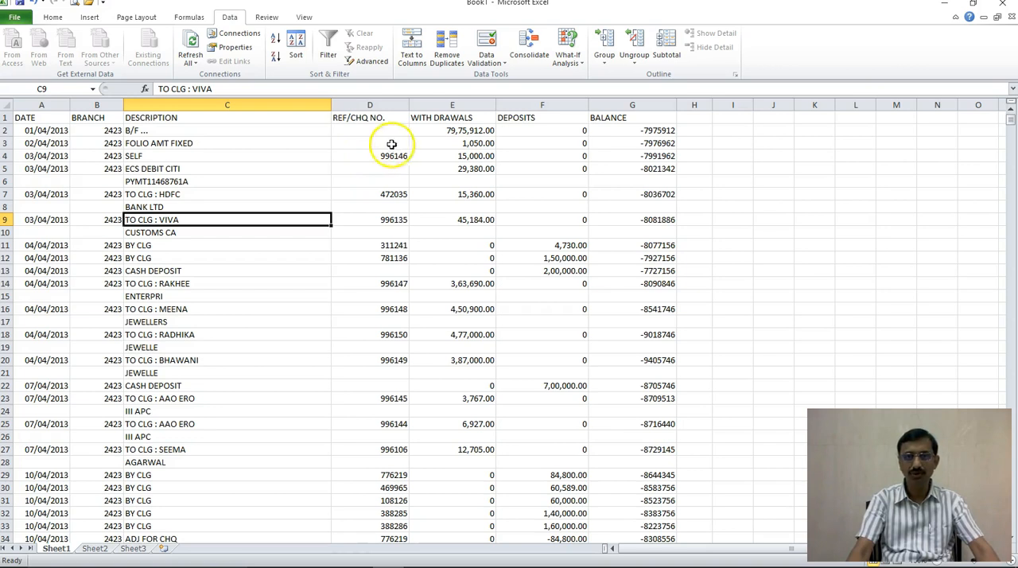
# Step: Centre the column headings in A1:G1 and make them bold
pyautogui.moveTo(22, 117); pyautogui.dragTo(604, 118)
pyautogui.click(53, 17)
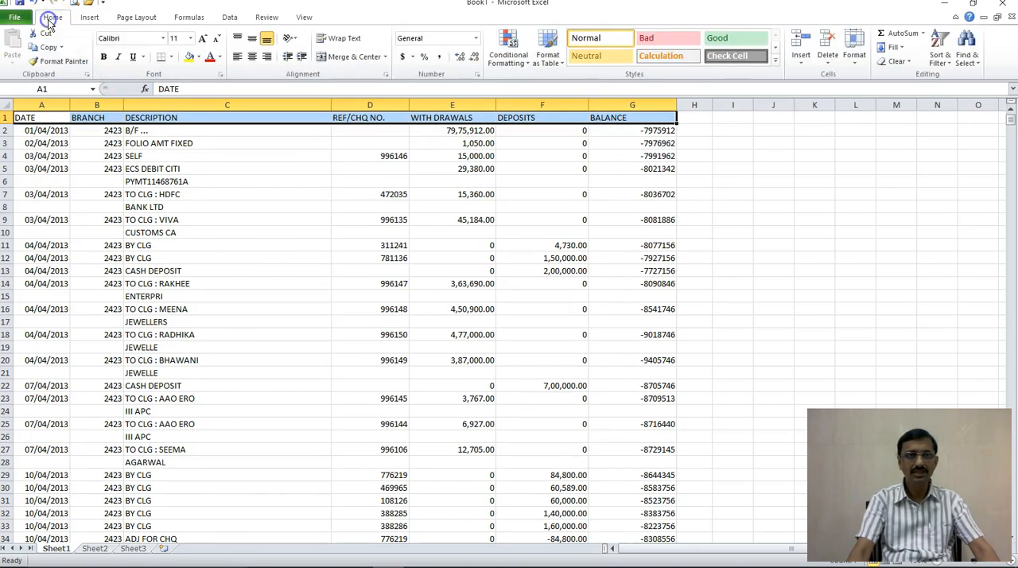
pyautogui.click(251, 56)
pyautogui.click(104, 57)
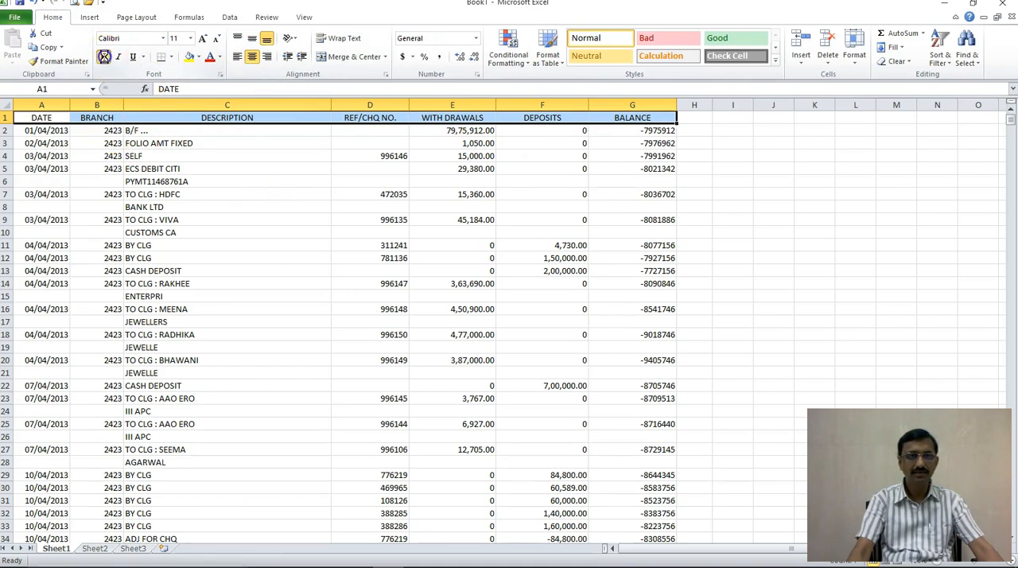
pyautogui.click(252, 207)
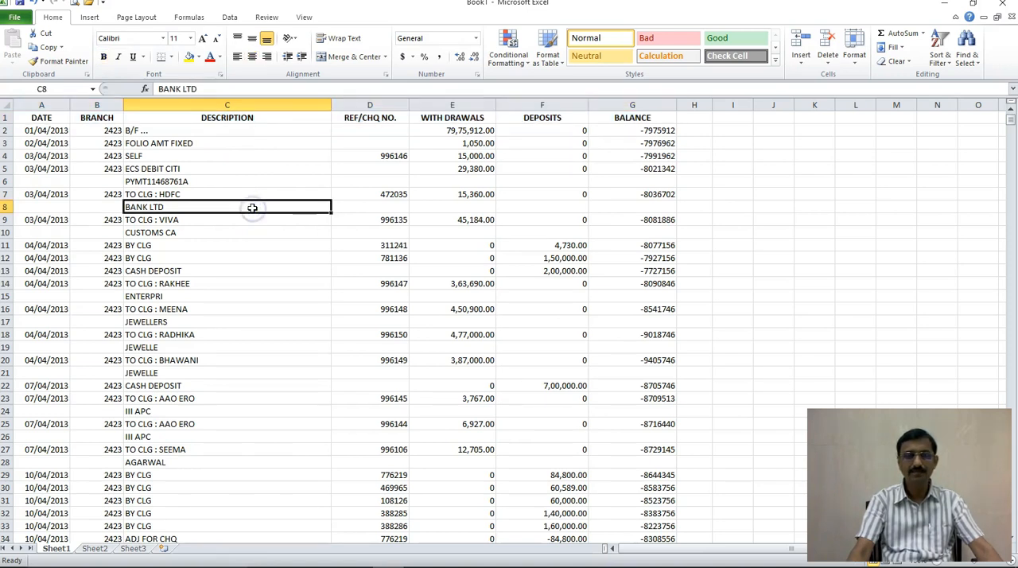
# Step: Remove the minus signs throughout the sheet by replacing every "-" with nothing, and close Find and Replace
pyautogui.click(639, 132)
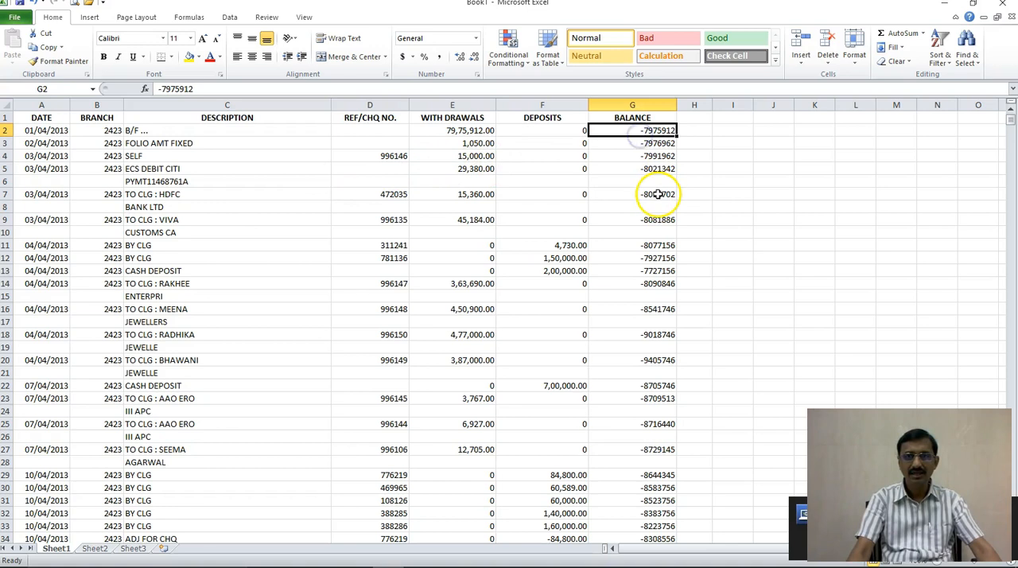
pyautogui.press('Down')
pyautogui.press('Down')
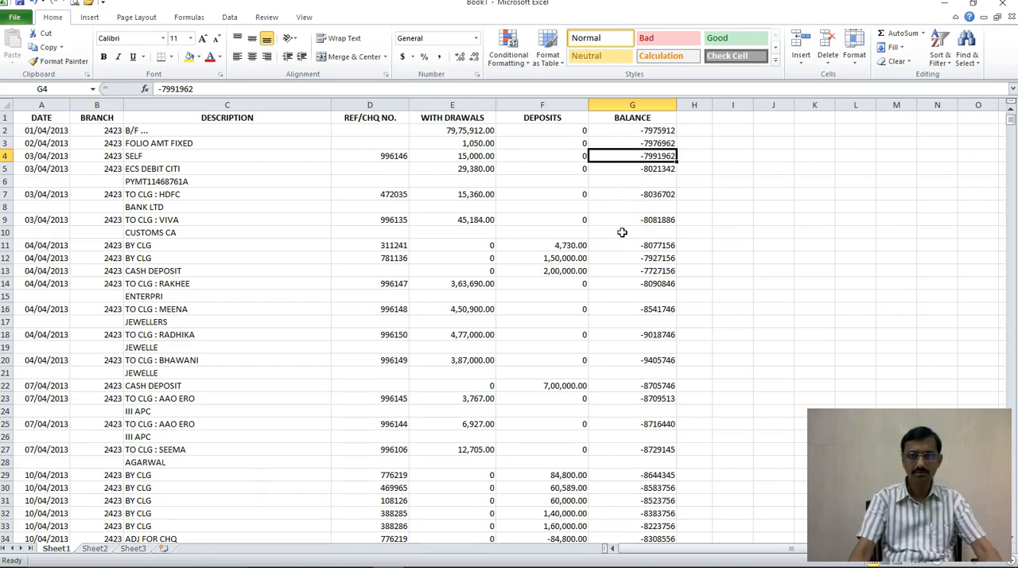
pyautogui.scroll(-20, 622, 232)
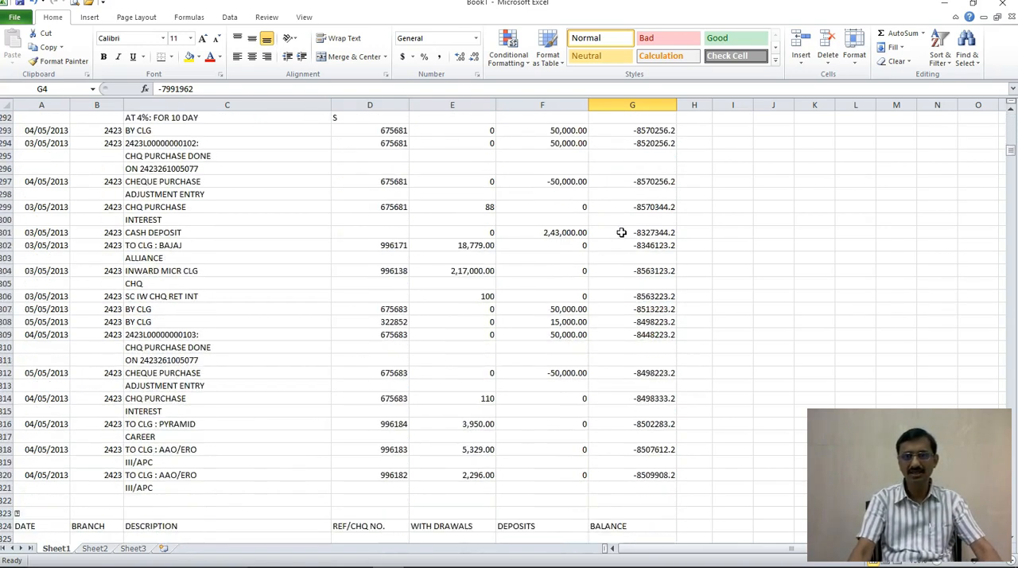
pyautogui.scroll(20, 622, 232)
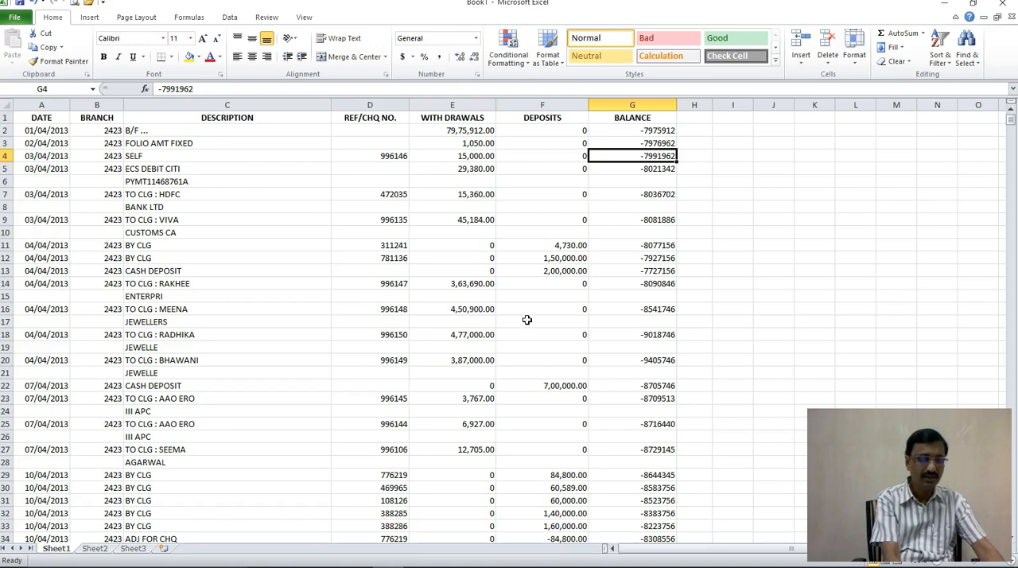
pyautogui.hotkey('ctrl', 'f')
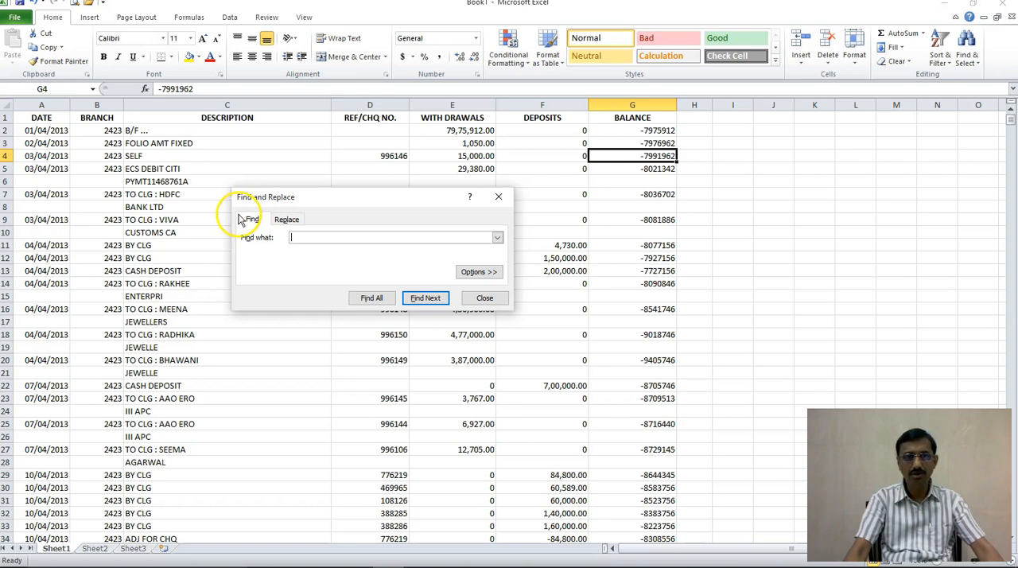
pyautogui.click(288, 226)
pyautogui.click(292, 236)
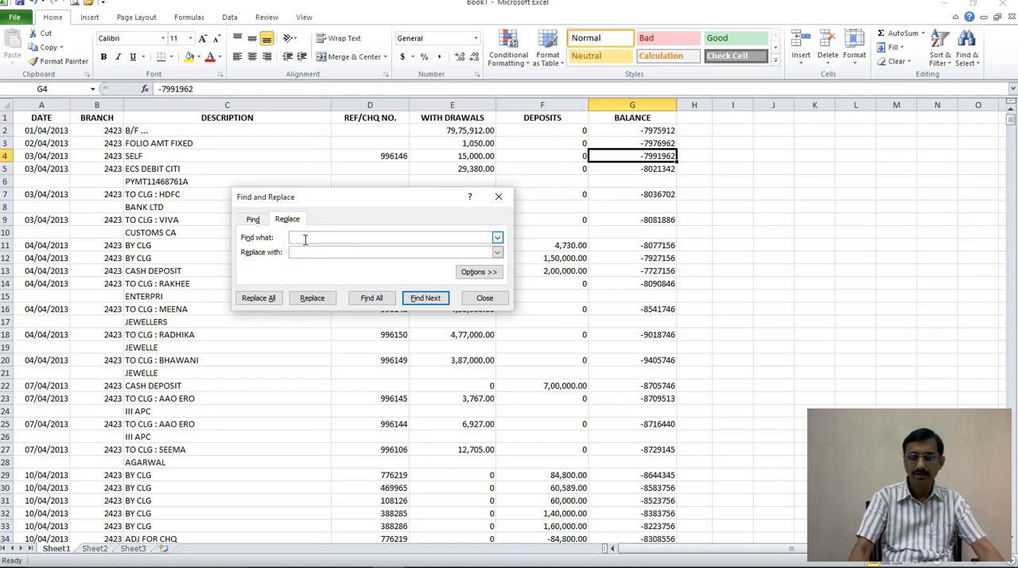
pyautogui.write('-')
pyautogui.click(306, 251)
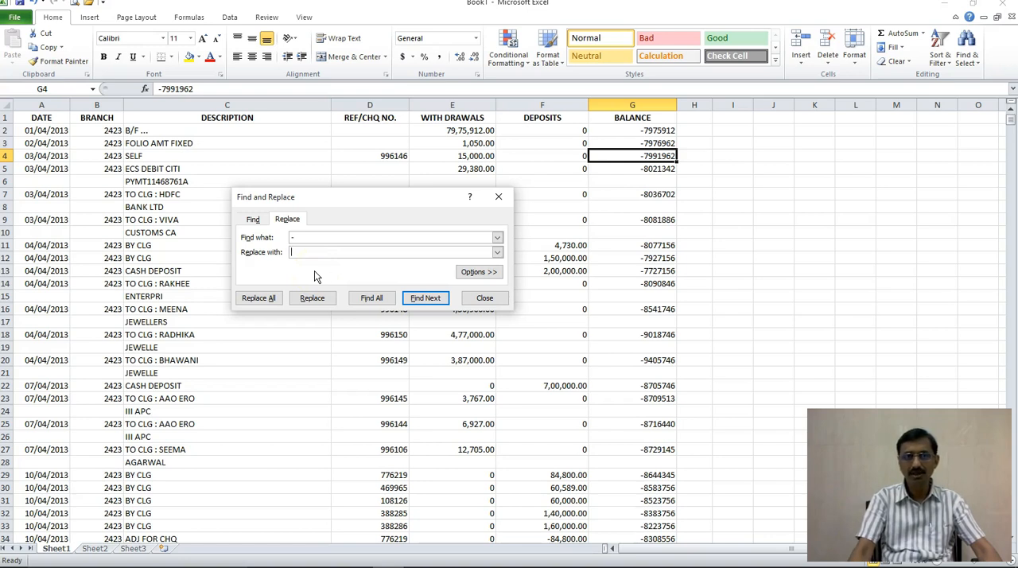
pyautogui.click(258, 298)
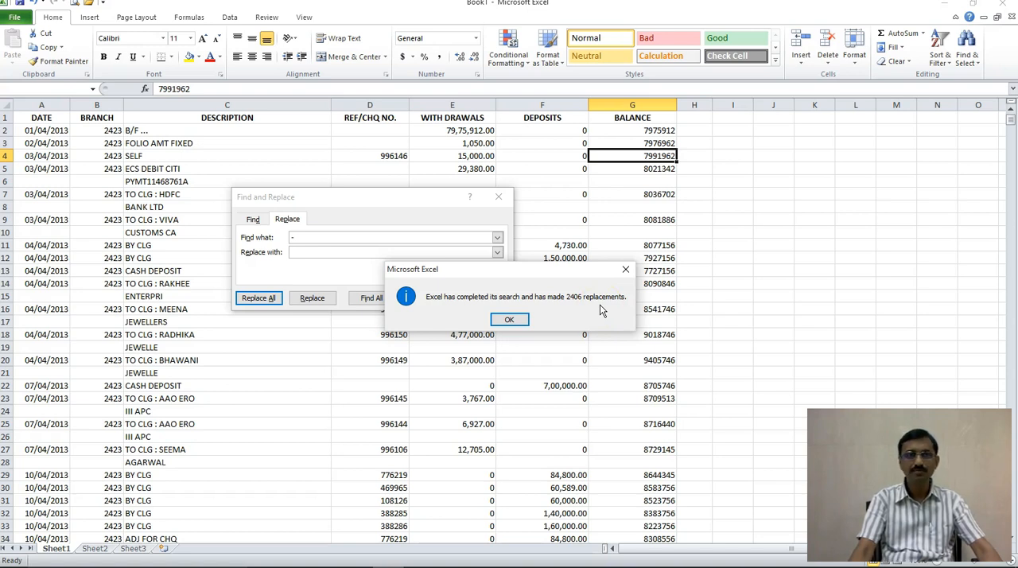
pyautogui.click(510, 322)
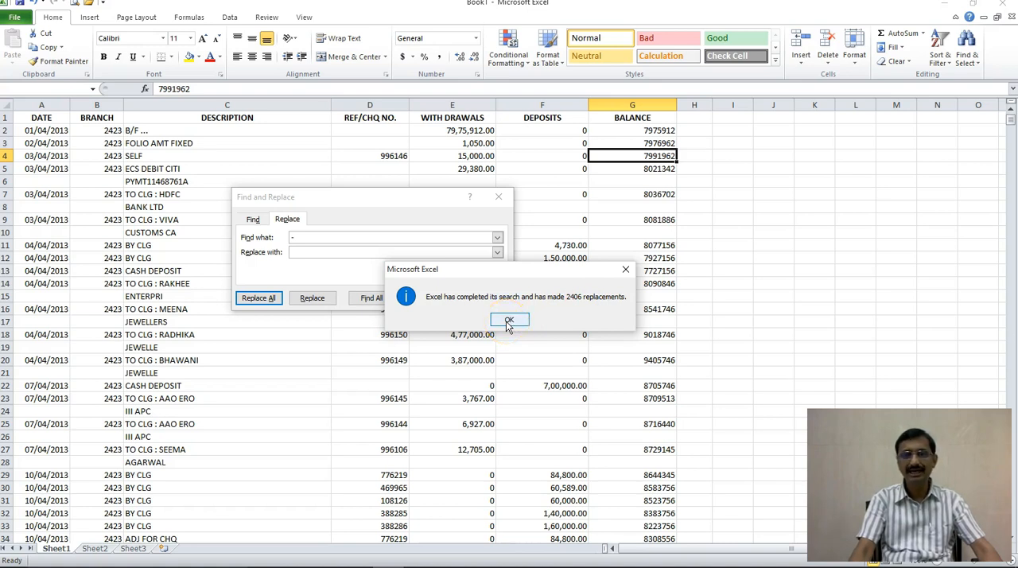
pyautogui.click(509, 323)
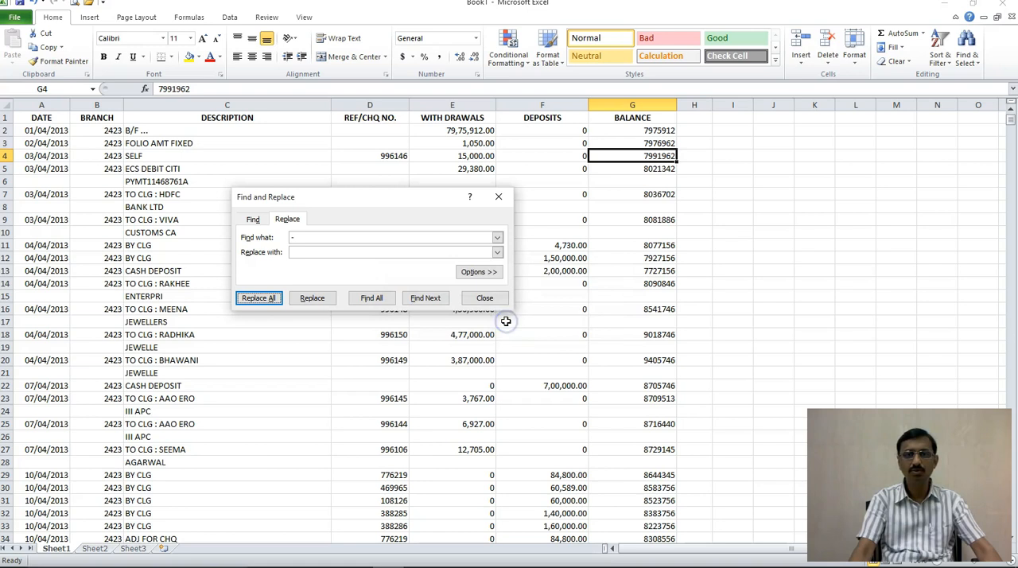
pyautogui.click(475, 299)
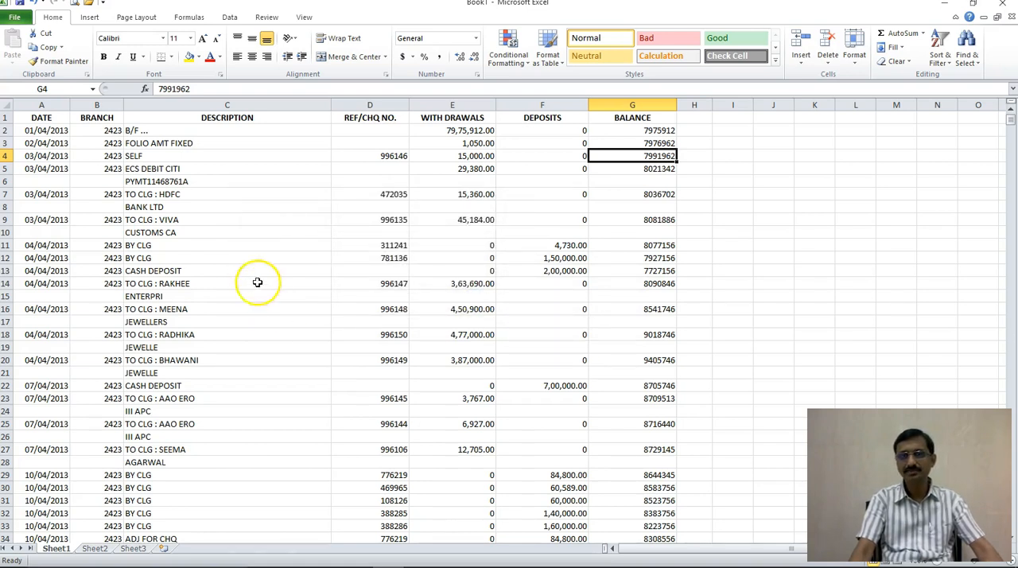
# Step: Examine the Description column for transaction types and for narrations that continue on a second row
pyautogui.click(240, 219)
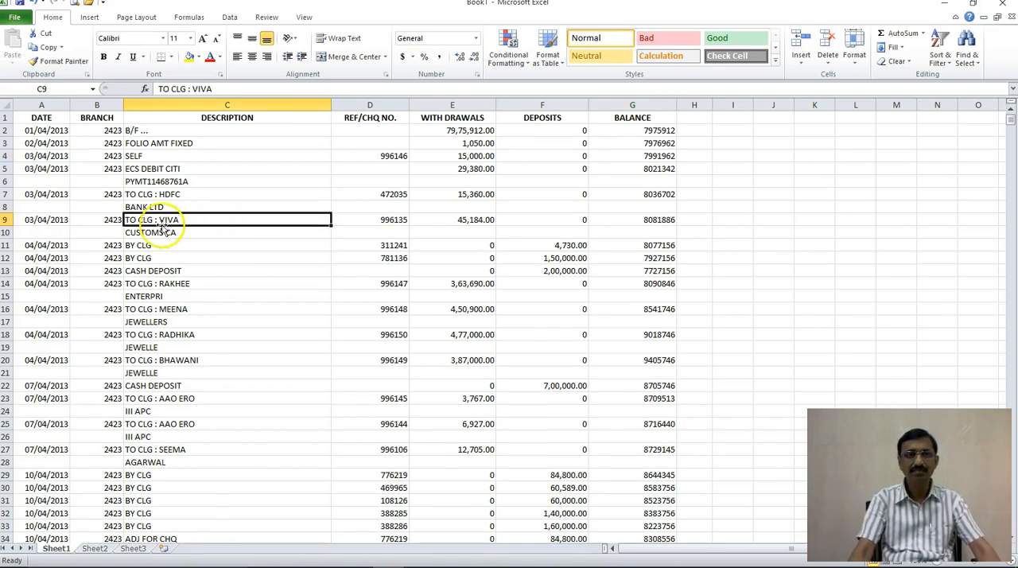
pyautogui.click(189, 144)
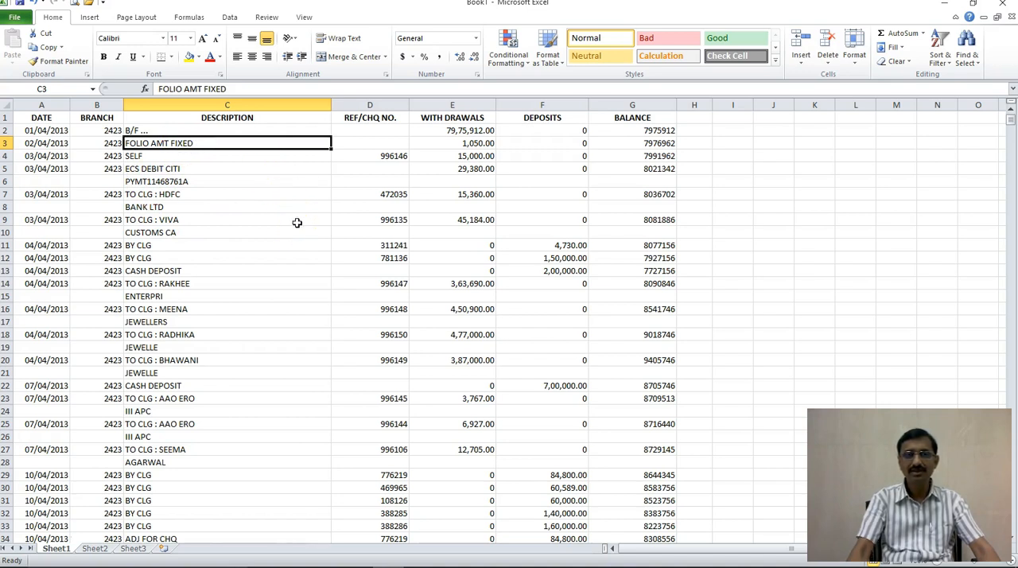
pyautogui.press('Up')
pyautogui.press('Down')
pyautogui.press('Down')
pyautogui.press('Down')
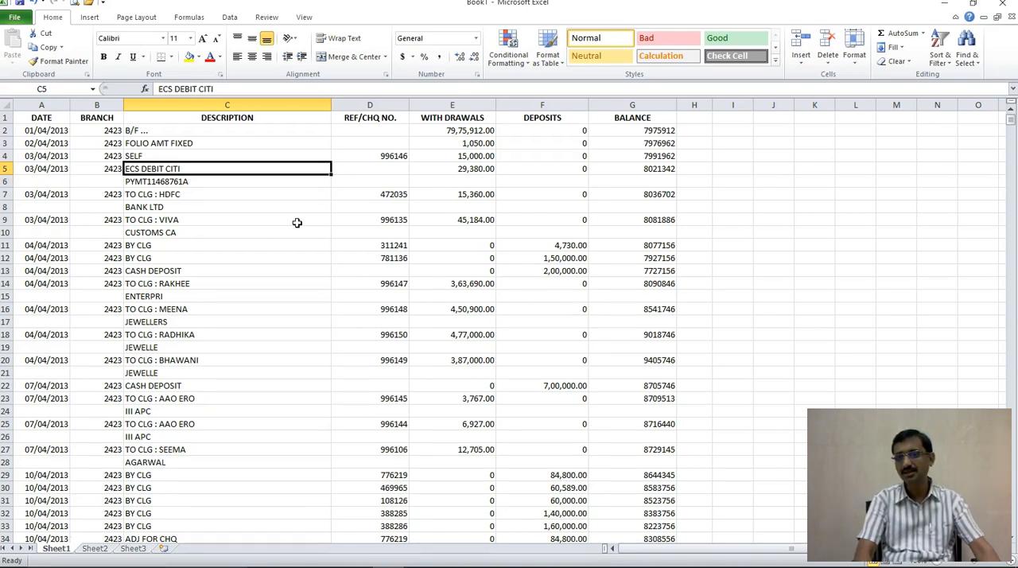
pyautogui.press('Down')
pyautogui.press('Down')
pyautogui.press('Down')
pyautogui.press('Down')
pyautogui.press('Down')
pyautogui.press('Down')
pyautogui.press('Down')
pyautogui.press('Down')
pyautogui.press('Down')
pyautogui.press('Down')
pyautogui.press('Down')
pyautogui.press('Down')
pyautogui.press('Down')
pyautogui.press('Down')
pyautogui.press('Down')
pyautogui.press('Down')
pyautogui.press('Down')
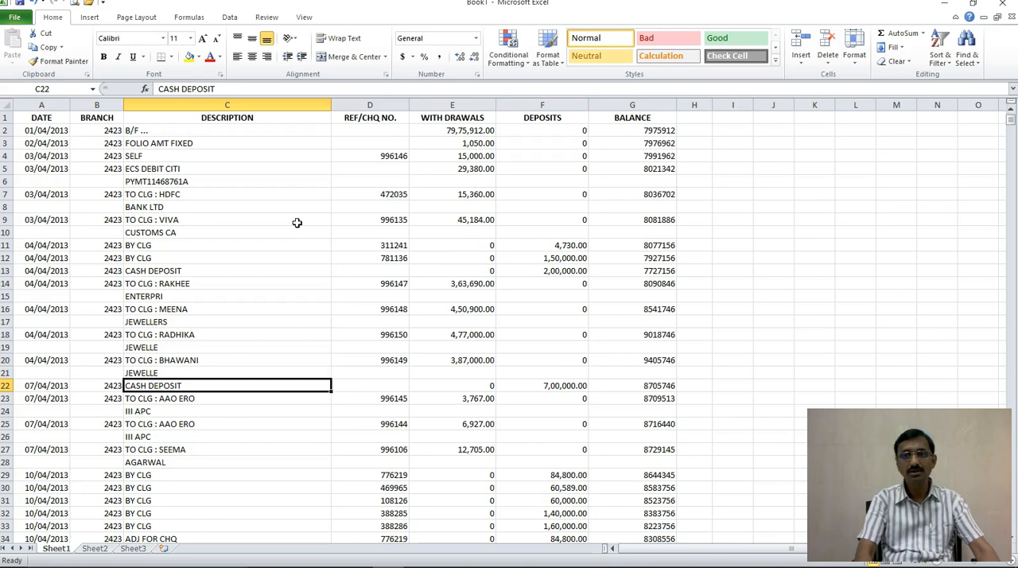
pyautogui.press('Up')
pyautogui.press('Up')
pyautogui.press('Up')
pyautogui.press('Up')
pyautogui.press('Up')
pyautogui.press('Up')
pyautogui.press('Up')
pyautogui.press('Up')
pyautogui.press('Up')
pyautogui.press('Up')
pyautogui.press('Up')
pyautogui.press('Up')
pyautogui.press('Up')
pyautogui.press('Up')
pyautogui.press('Up')
pyautogui.press('Up')
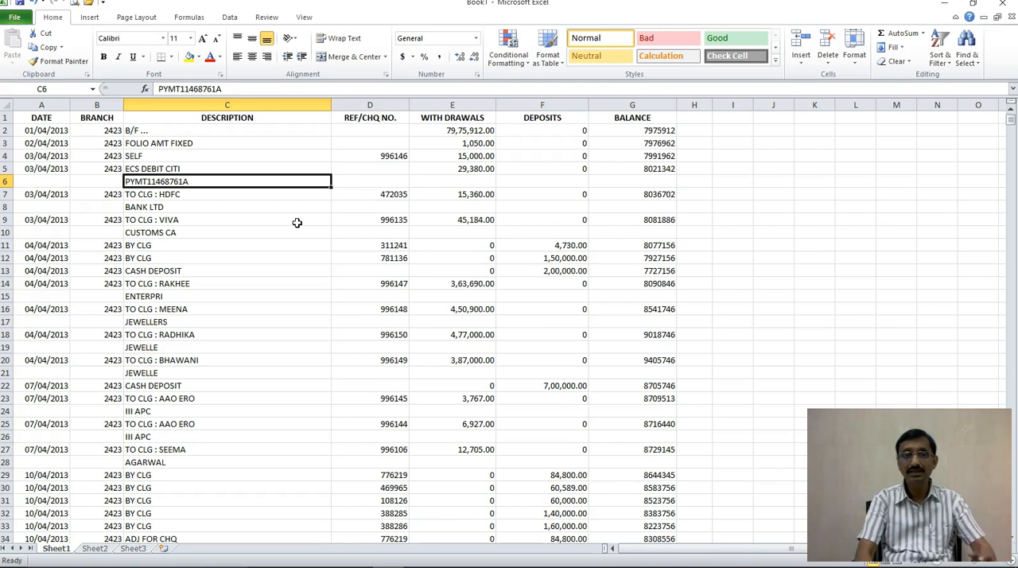
pyautogui.press('Down')
pyautogui.press('Down')
pyautogui.press('Up')
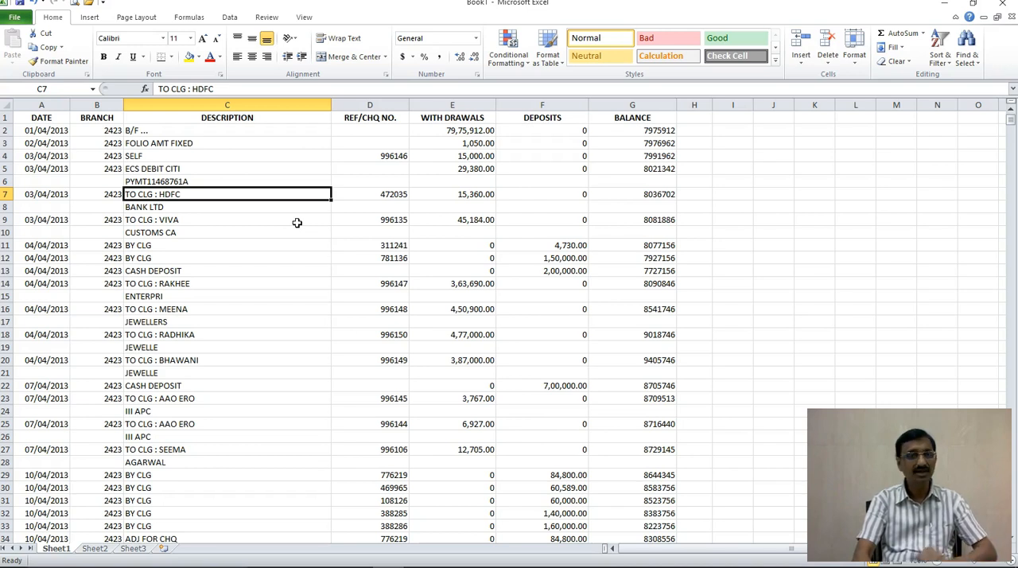
pyautogui.press('Up')
pyautogui.press('Up')
pyautogui.press('Up')
pyautogui.press('Up')
pyautogui.press('Up')
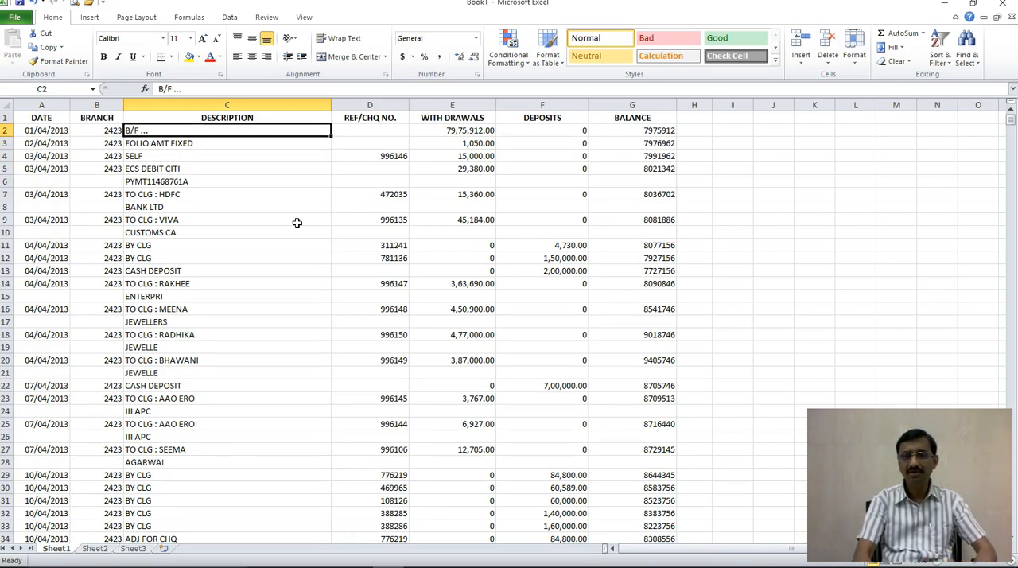
# Step: Move to the empty cell I2 beside the balances and minimize the workbook to show the desktop
pyautogui.press('Right')
pyautogui.press('Right')
pyautogui.press('Right')
pyautogui.press('Right')
pyautogui.press('Right')
pyautogui.press('Right')
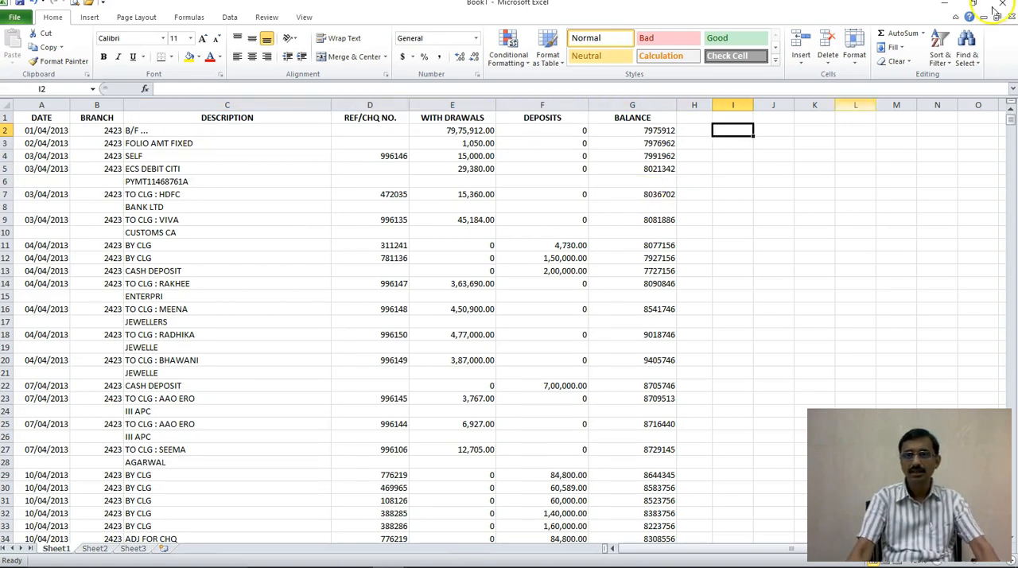
pyautogui.click(944, 3)
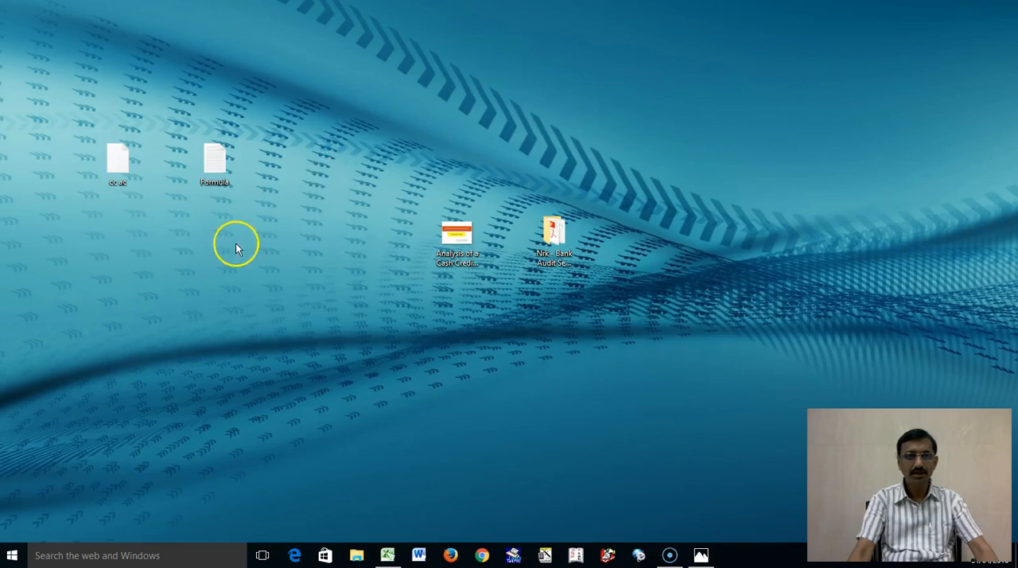
# Step: Open the Formula text file from the desktop, copy its whole nested IF and CONCATENATE formula, and minimize the file
pyautogui.click(215, 161)
pyautogui.doubleClick(215, 161)
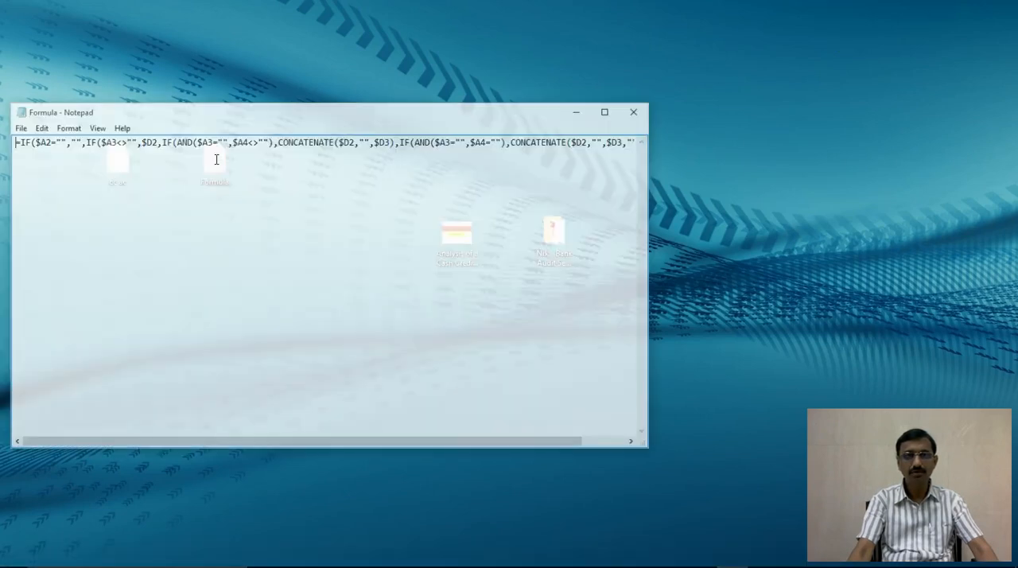
pyautogui.click(603, 121)
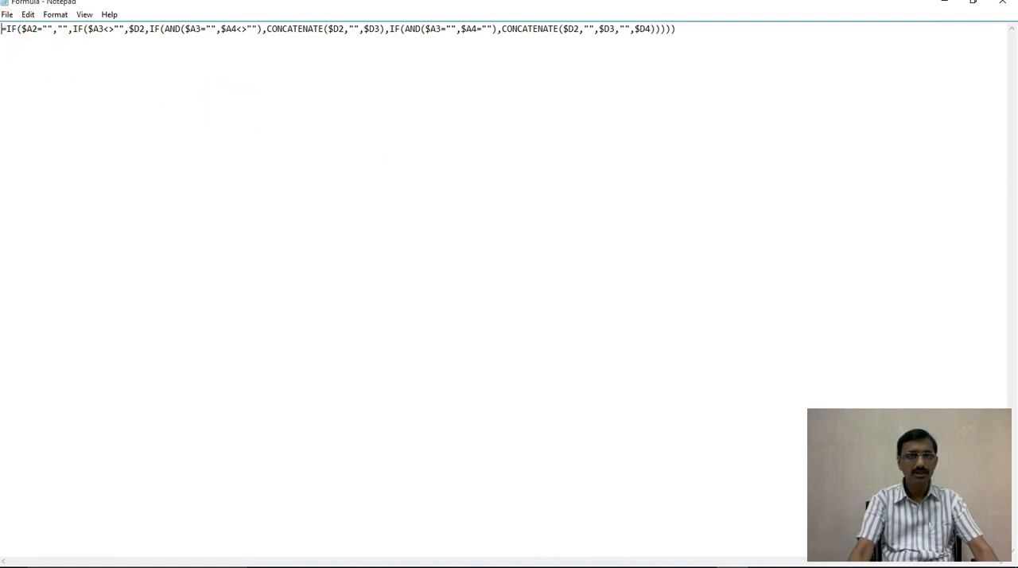
pyautogui.moveTo(7, 28); pyautogui.dragTo(4, 29)
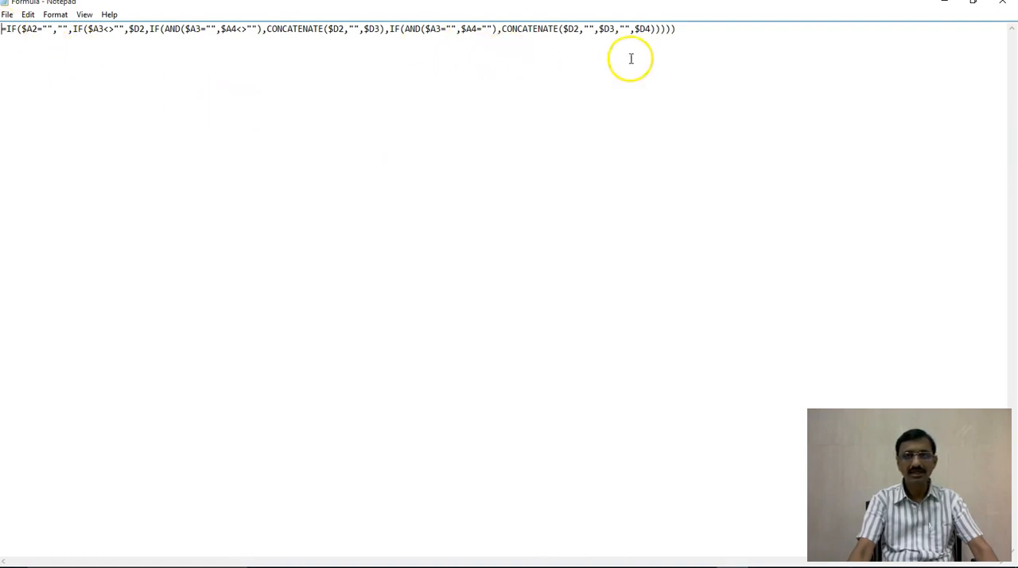
pyautogui.moveTo(678, 30); pyautogui.dragTo(3, 29)
pyautogui.hotkey('ctrl', 'c')
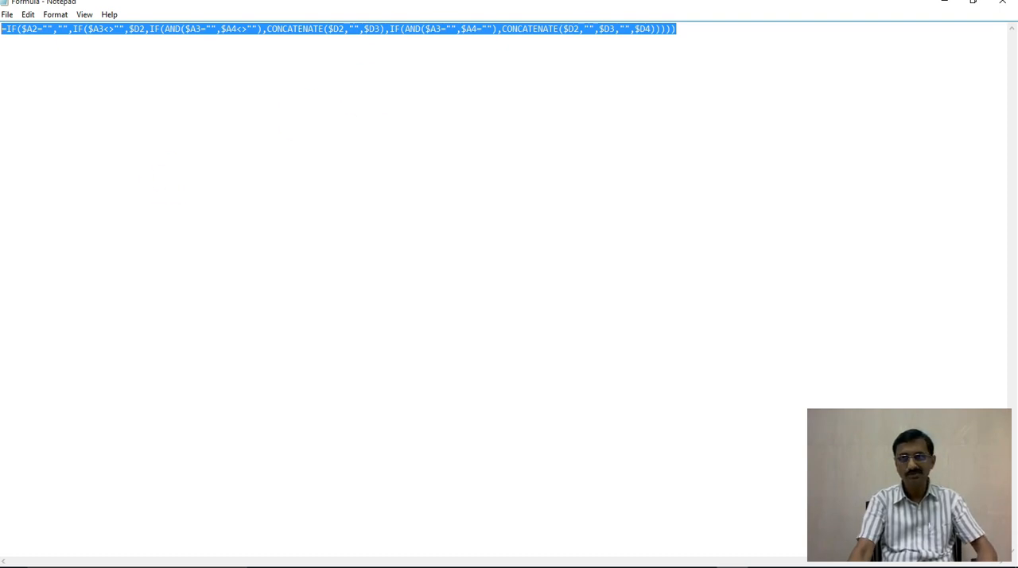
pyautogui.click(943, 11)
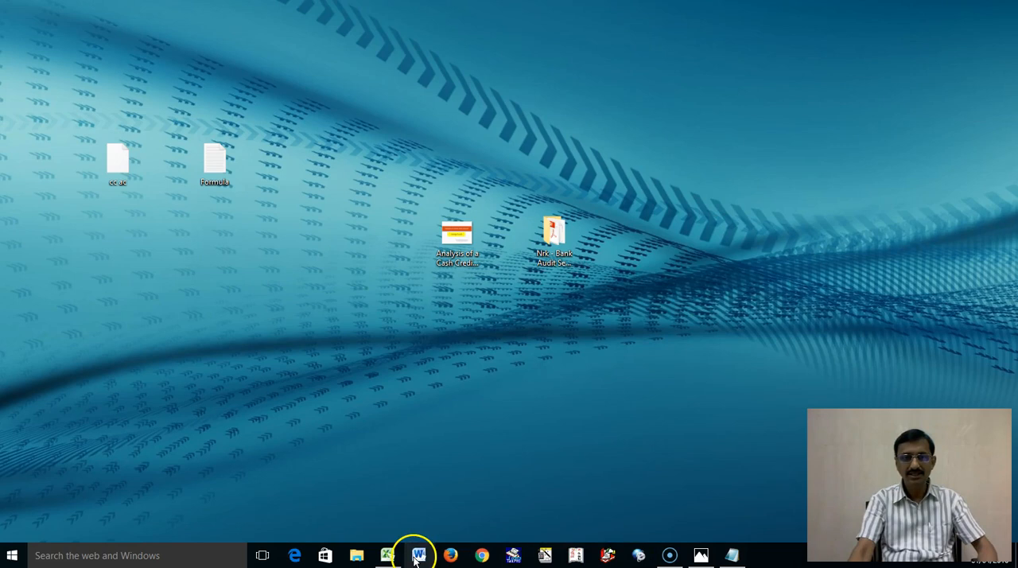
# Step: Switch to the Excel workbook and paste the copied IF and CONCATENATE formula into I2
pyautogui.click(387, 555)
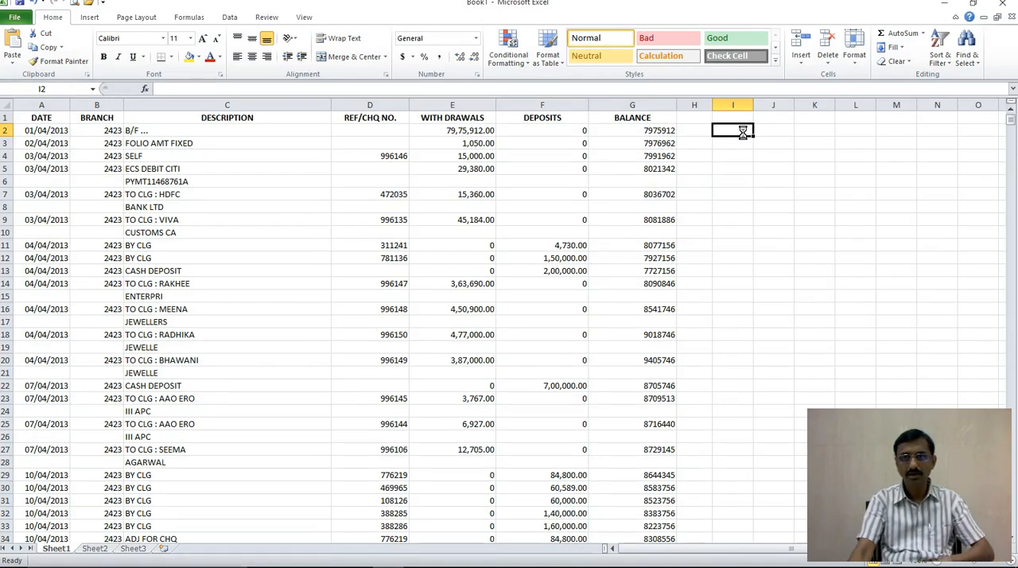
pyautogui.hotkey('ctrl', 'v')
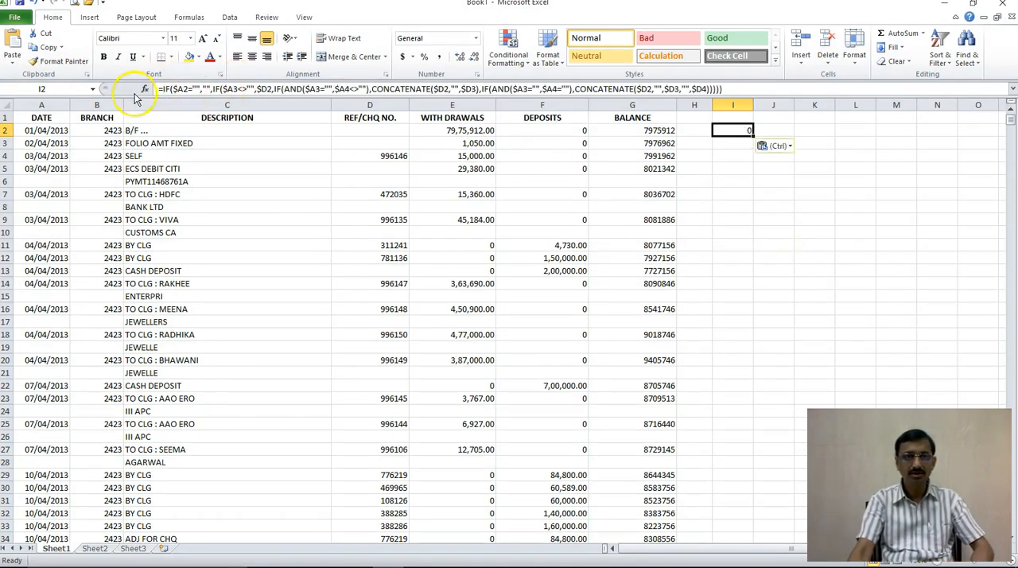
pyautogui.click(749, 87)
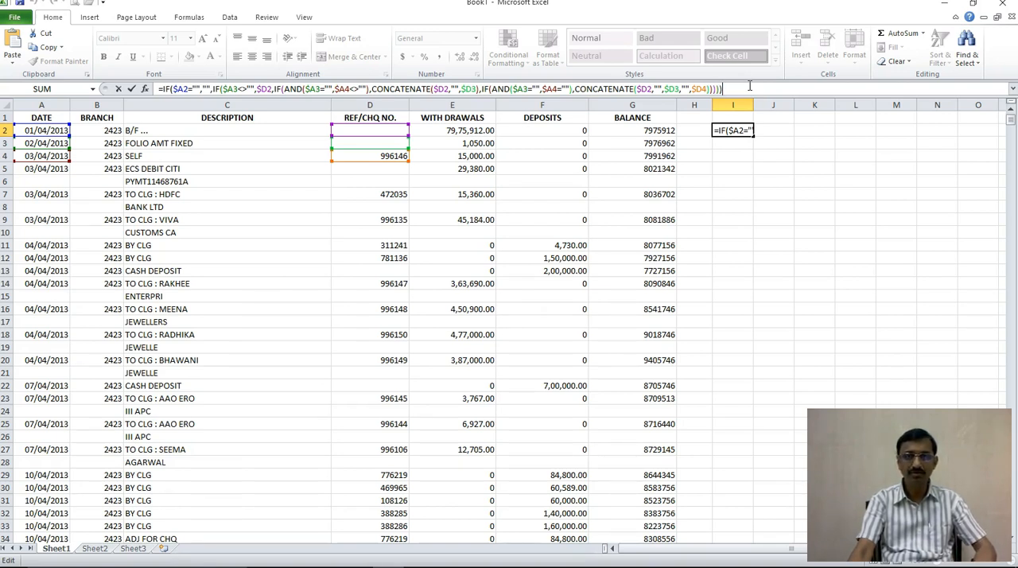
pyautogui.write(')')
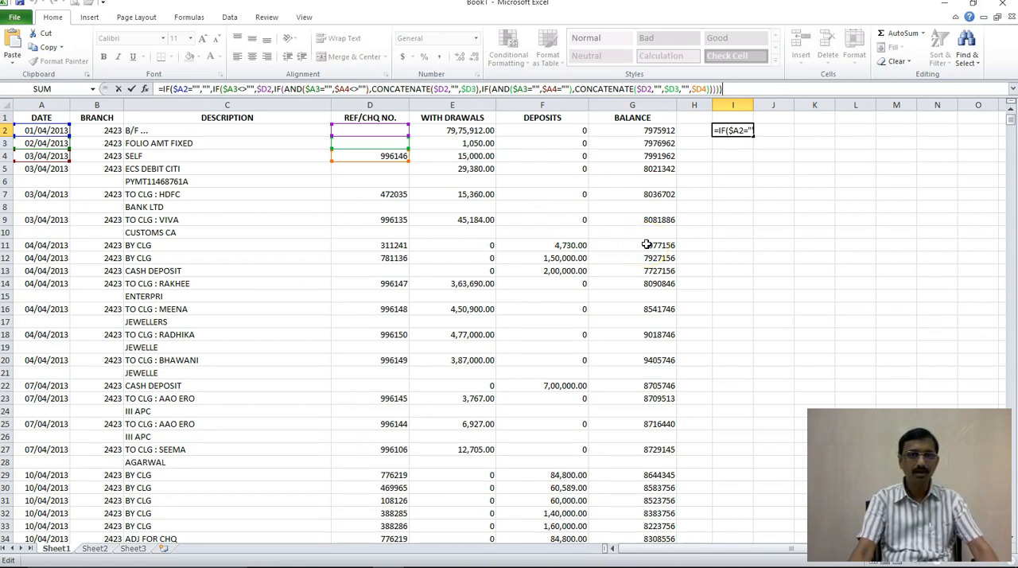
pyautogui.hotkey('ctrl', 'Return')
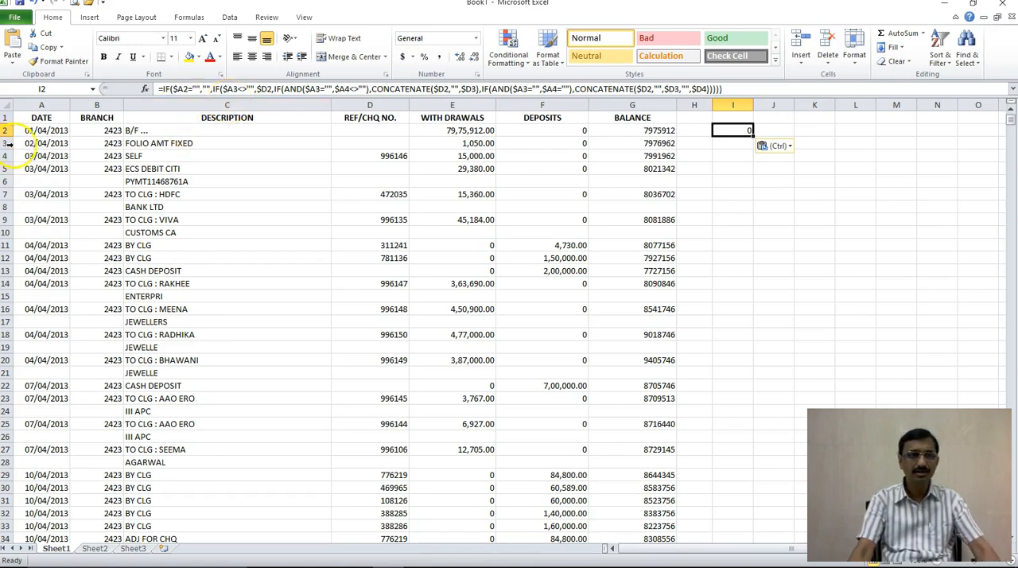
# Step: Examine the undated rows and split narrations in the Description column against the cells referenced by the I2 formula
pyautogui.click(35, 181)
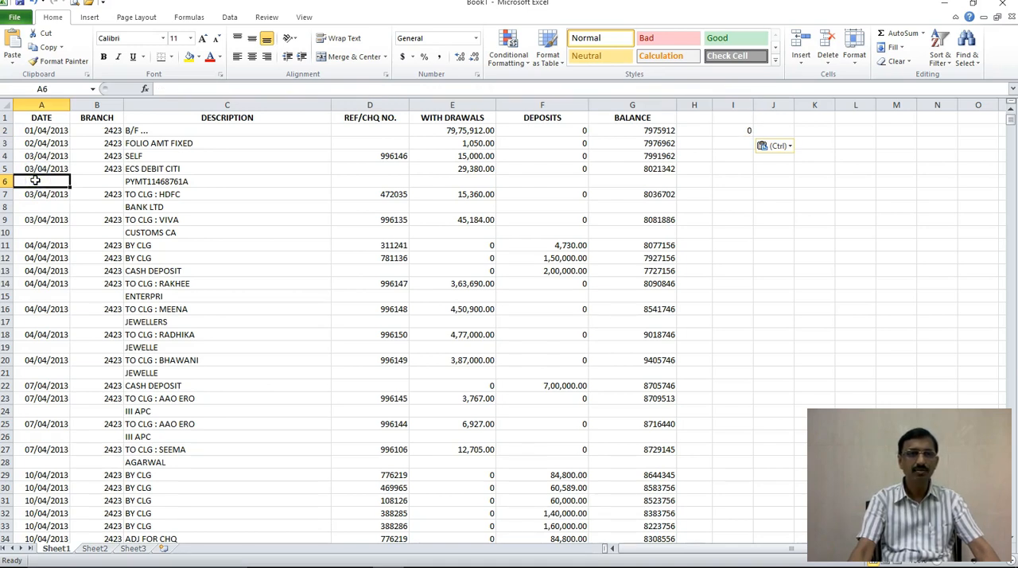
pyautogui.click(149, 181)
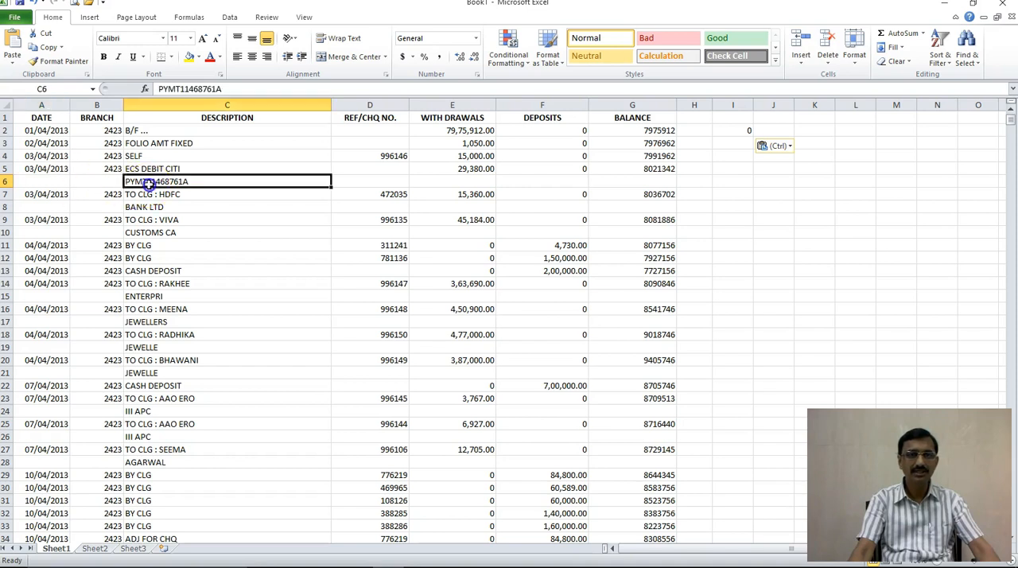
pyautogui.click(197, 165)
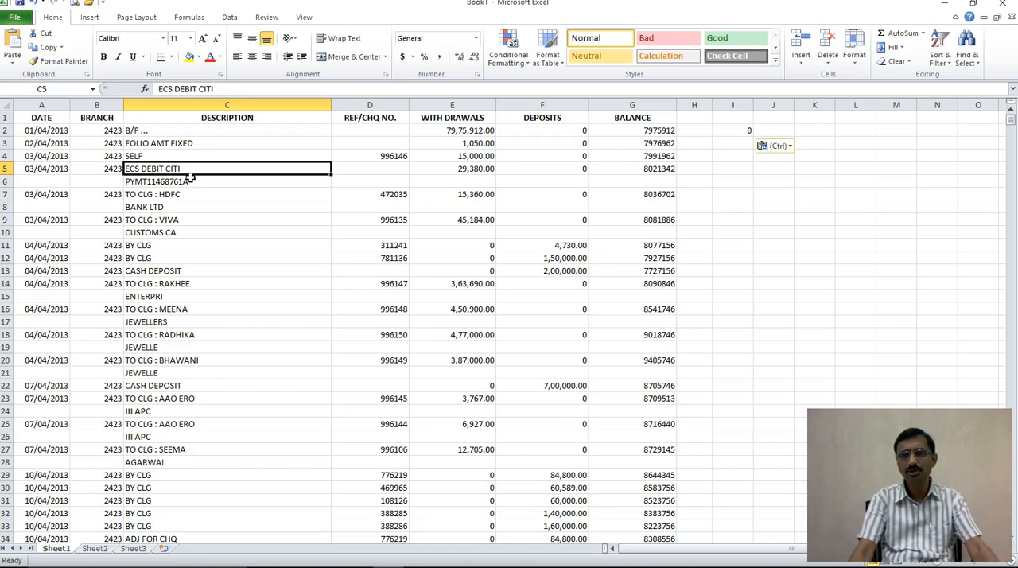
pyautogui.click(199, 229)
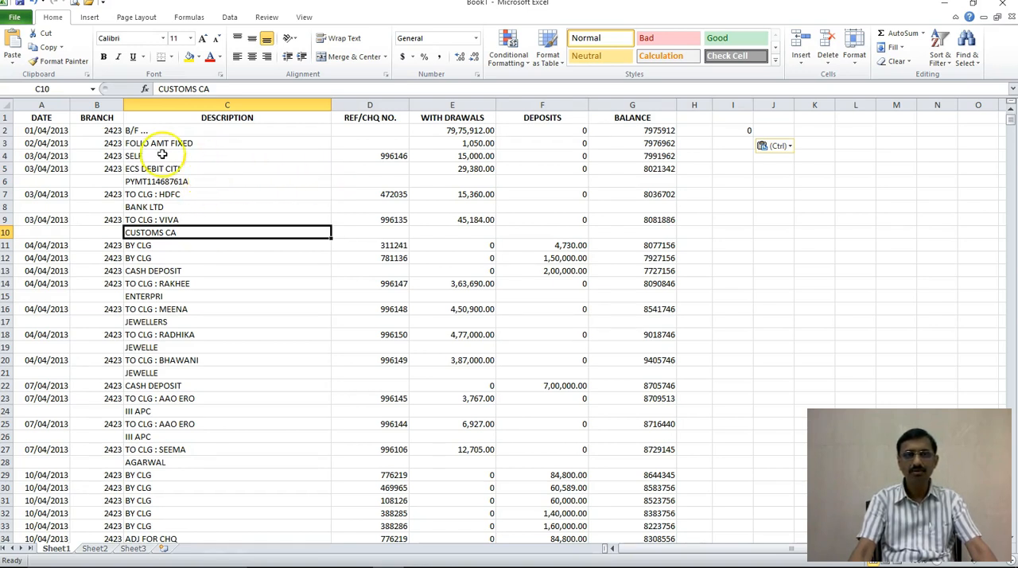
pyautogui.click(746, 132)
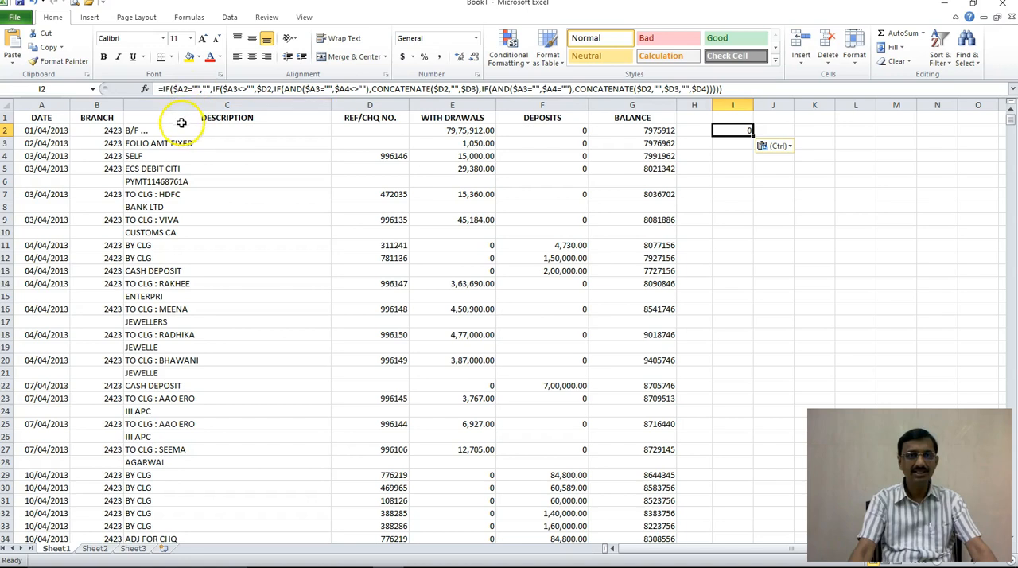
pyautogui.click(166, 158)
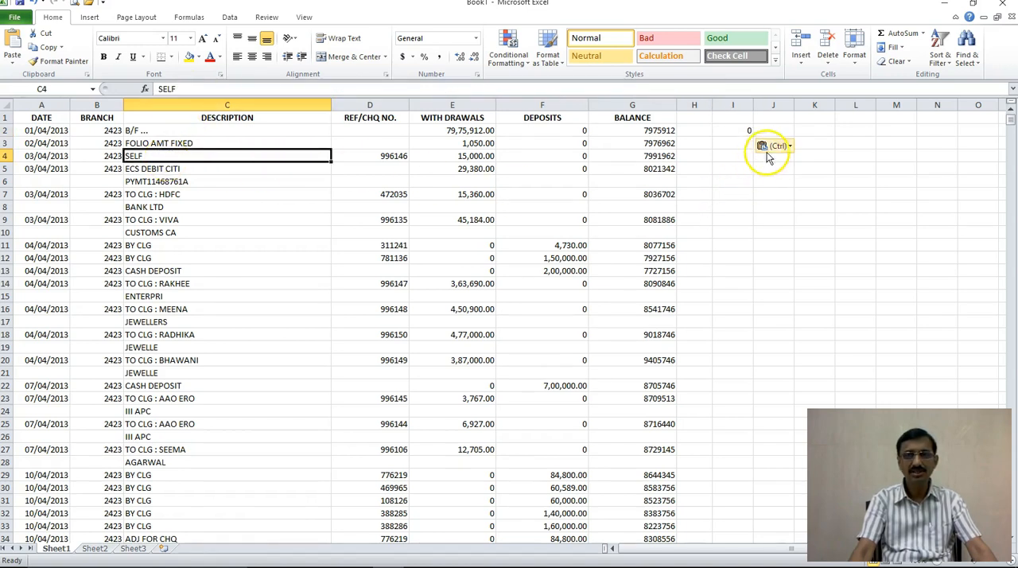
# Step: In the I2 formula, change the value returned when A3 is not blank to $C2
pyautogui.click(748, 131)
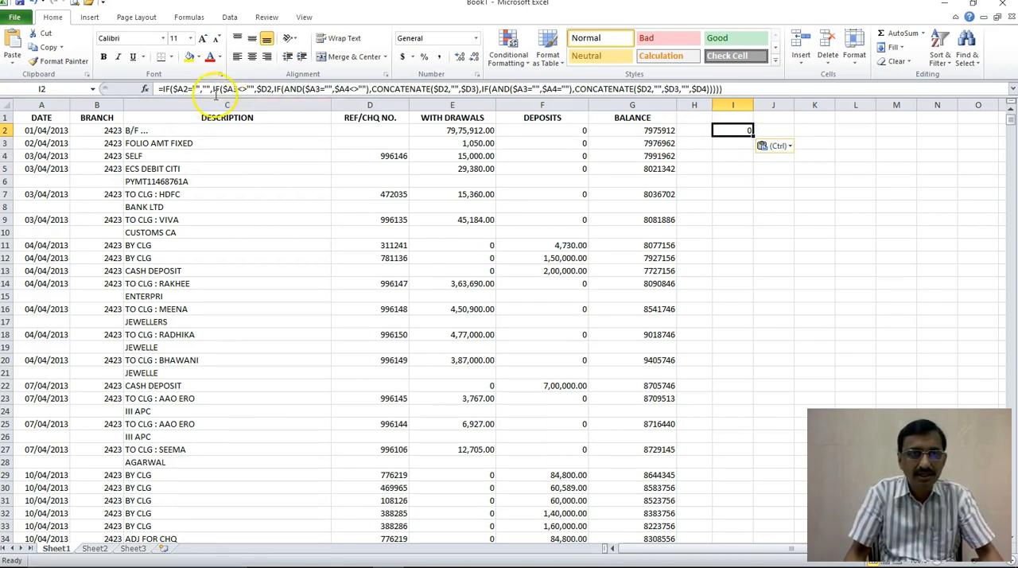
pyautogui.click(262, 89)
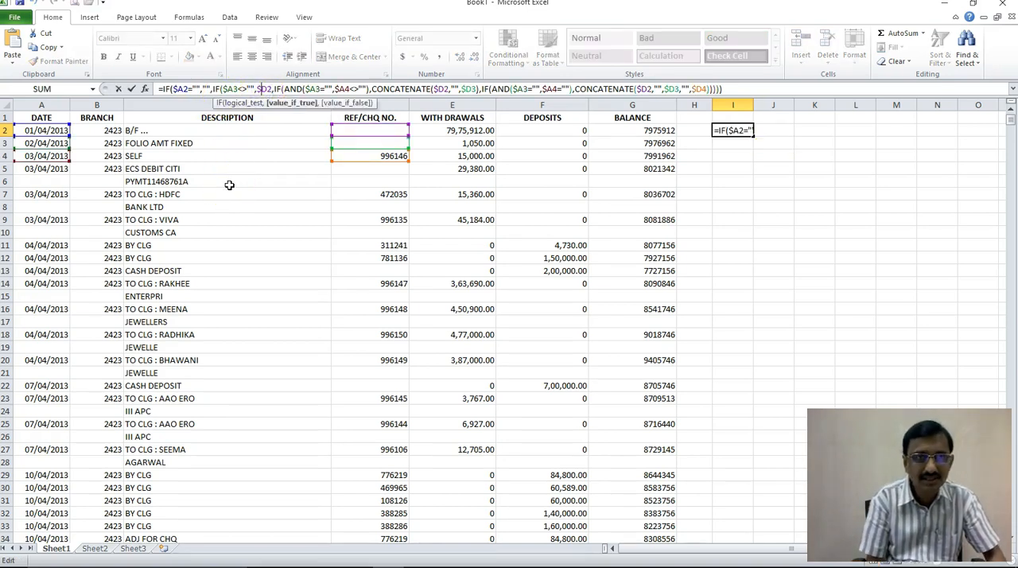
pyautogui.press('BackSpace')
pyautogui.write('c')
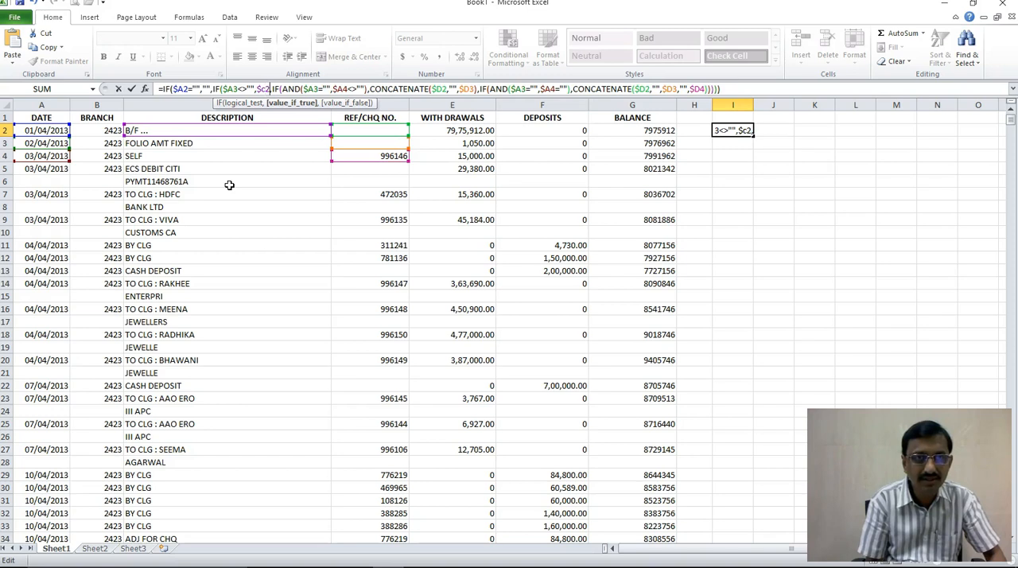
# Step: Change the references in the first CONCATENATE of the I2 formula to $C2 and $C3
pyautogui.press('Right')
pyautogui.press('Right')
pyautogui.press('Right')
pyautogui.press('Right')
pyautogui.press('Right')
pyautogui.press('Right')
pyautogui.press('Right')
pyautogui.press('Right')
pyautogui.press('Right')
pyautogui.press('Right')
pyautogui.press('Right')
pyautogui.press('Right')
pyautogui.press('Right')
pyautogui.press('Right')
pyautogui.press('Right')
pyautogui.press('Right')
pyautogui.press('Right')
pyautogui.press('Right')
pyautogui.press('Right')
pyautogui.press('Right')
pyautogui.press('Right')
pyautogui.press('Right')
pyautogui.press('Right')
pyautogui.press('Right')
pyautogui.press('Right')
pyautogui.press('Right')
pyautogui.press('Right')
pyautogui.press('Right')
pyautogui.press('Right')
pyautogui.press('Right')
pyautogui.press('Right')
pyautogui.press('Right')
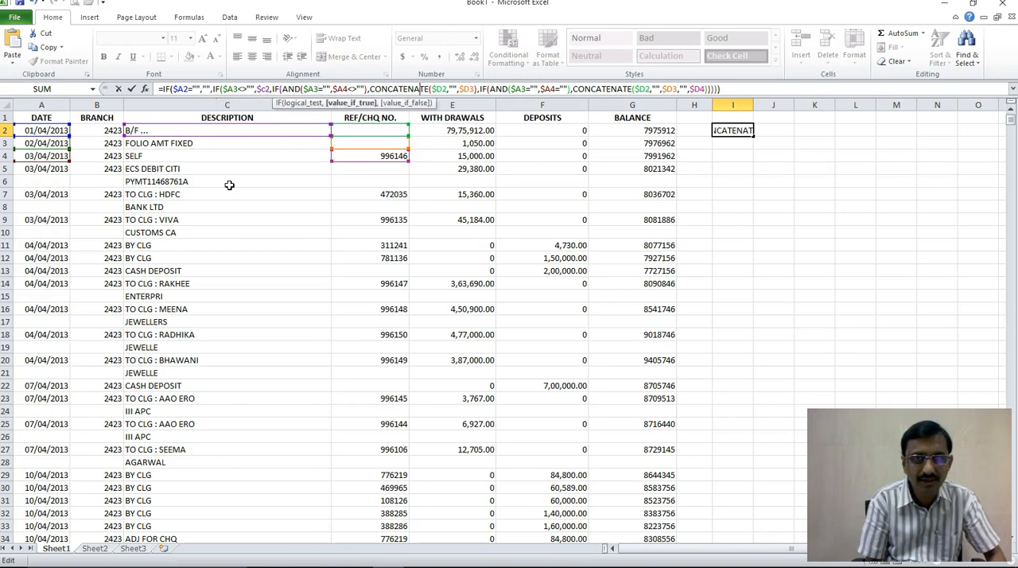
pyautogui.press('Right')
pyautogui.press('Delete')
pyautogui.press('Delete')
pyautogui.press('Delete')
pyautogui.write('$c2')
# Step: Change the references in the second CONCATENATE of the I2 formula to $C2, $C3 and $C4, and commit the formula
pyautogui.press('Right')
pyautogui.press('Right')
pyautogui.press('Delete')
pyautogui.press('Delete')
pyautogui.press('Delete')
pyautogui.write('$c3')
pyautogui.press('Right')
pyautogui.press('Right')
pyautogui.press('Right')
pyautogui.press('Right')
pyautogui.press('Right')
pyautogui.press('Right')
pyautogui.press('Right')
pyautogui.press('Right')
pyautogui.press('Right')
pyautogui.press('Right')
pyautogui.press('Right')
pyautogui.press('Right')
pyautogui.press('Right')
pyautogui.press('Right')
pyautogui.press('Right')
pyautogui.press('Right')
pyautogui.press('Right')
pyautogui.press('Right')
pyautogui.press('Right')
pyautogui.press('Right')
pyautogui.press('Right')
pyautogui.press('Right')
pyautogui.press('Right')
pyautogui.press('Right')
pyautogui.press('Right')
pyautogui.press('Right')
pyautogui.press('Right')
pyautogui.press('Right')
pyautogui.press('Right')
pyautogui.press('Right')
pyautogui.press('Right')
pyautogui.press('Right')
pyautogui.press('Right')
pyautogui.press('Right')
pyautogui.press('Right')
pyautogui.press('Right')
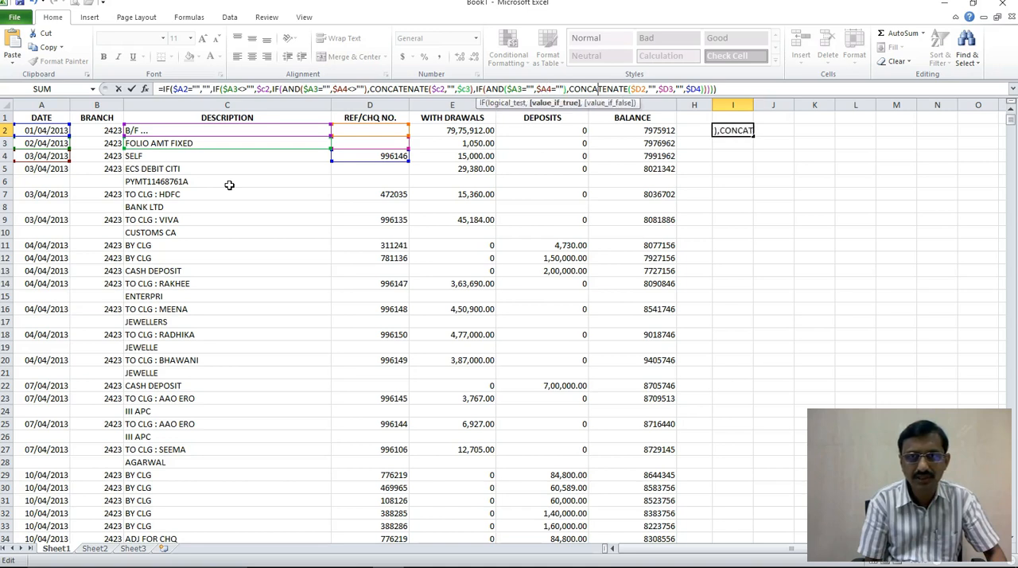
pyautogui.press('BackSpace')
pyautogui.write('c')
pyautogui.press('Right')
pyautogui.press('Right')
pyautogui.press('Right')
pyautogui.press('Right')
pyautogui.press('Right')
pyautogui.press('Right')
pyautogui.press('Right')
pyautogui.press('BackSpace')
pyautogui.write('c')
pyautogui.press('Right')
pyautogui.press('Right')
pyautogui.press('Right')
pyautogui.press('Right')
pyautogui.press('Right')
pyautogui.press('Right')
pyautogui.press('Right')
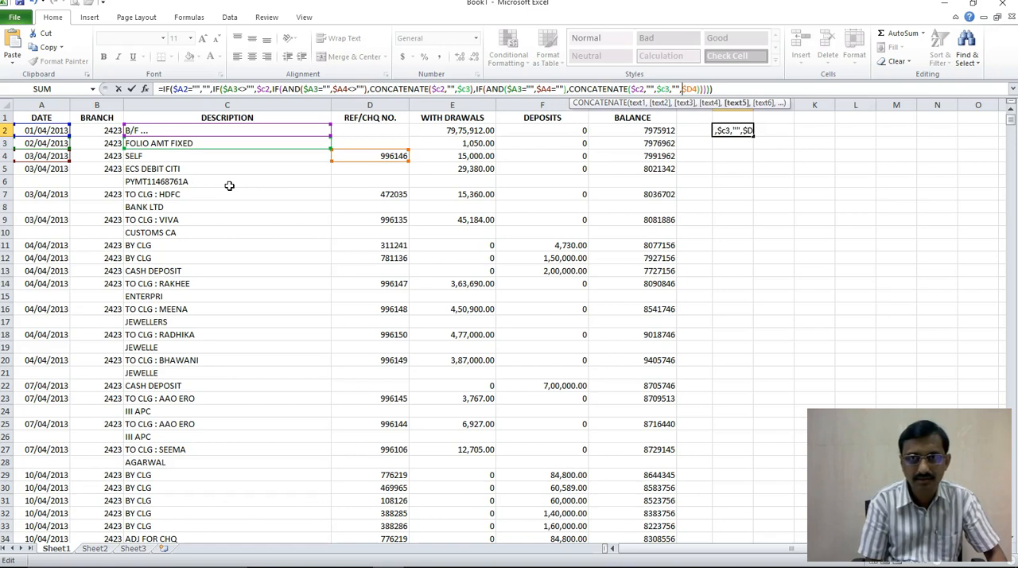
pyautogui.press('BackSpace')
pyautogui.write('c')
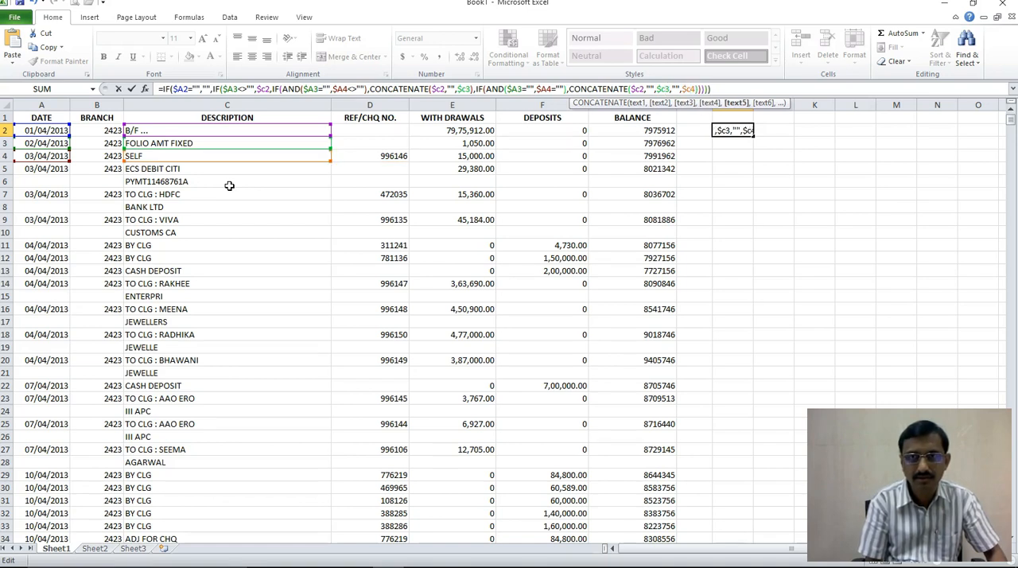
pyautogui.press('Return')
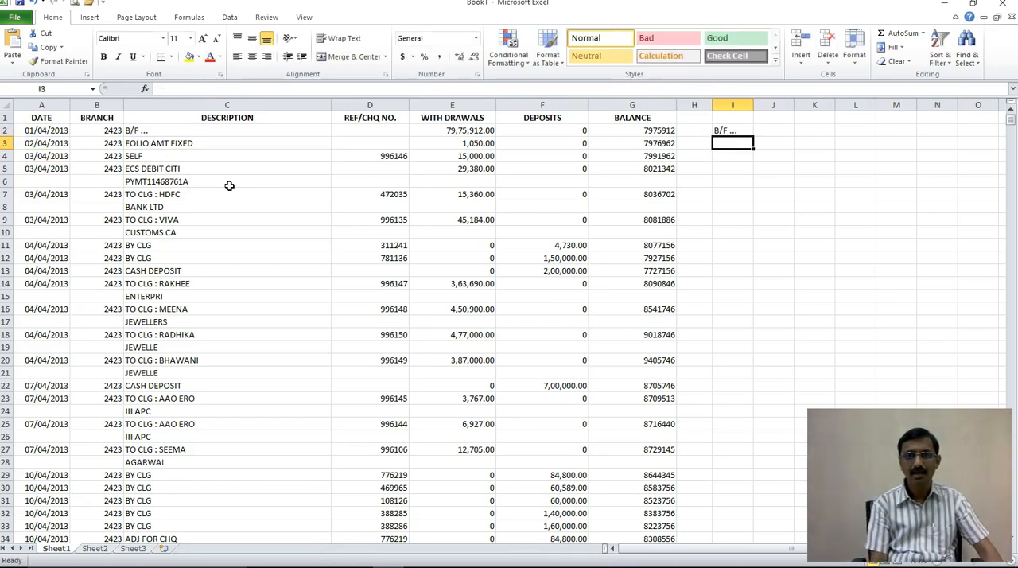
# Step: Compare the corrected formula and its result in I2 with the source description in C2
pyautogui.press('Up')
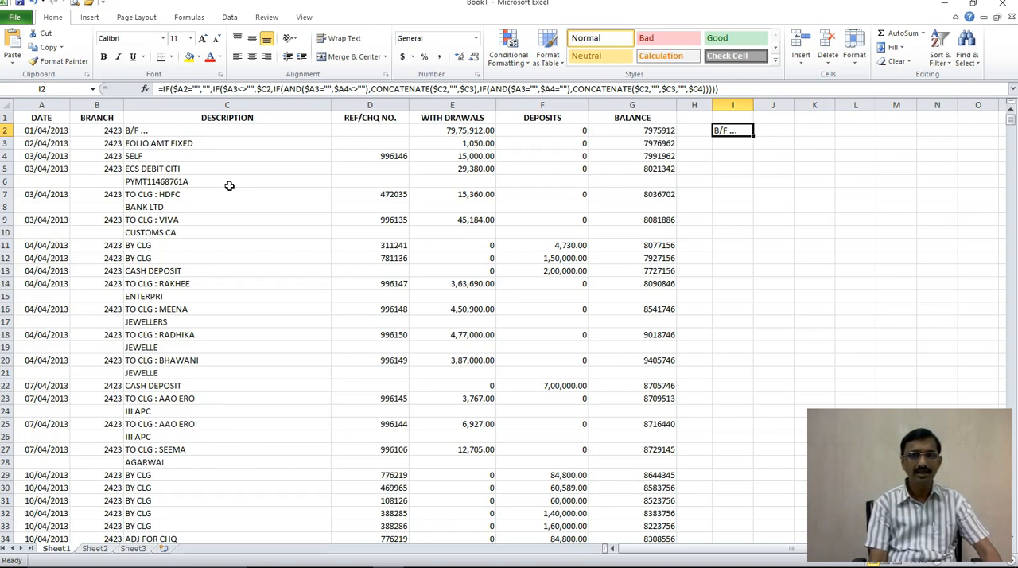
pyautogui.press('Left')
pyautogui.press('Left')
pyautogui.press('Left')
pyautogui.press('Left')
pyautogui.press('Left')
pyautogui.press('Left')
pyautogui.press('Left')
pyautogui.press('Left')
pyautogui.press('Right')
pyautogui.press('Right')
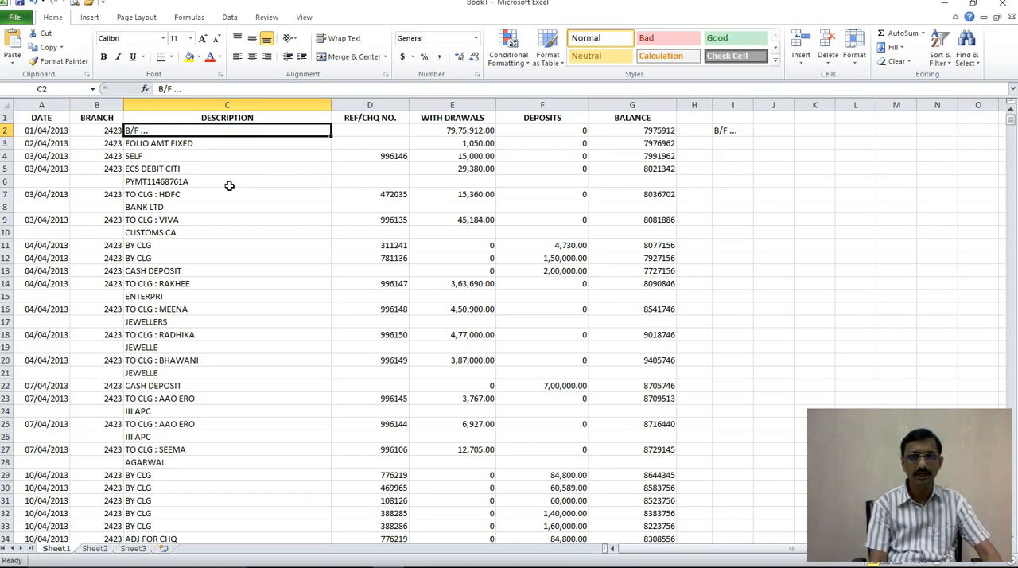
pyautogui.press('Right')
pyautogui.press('Left')
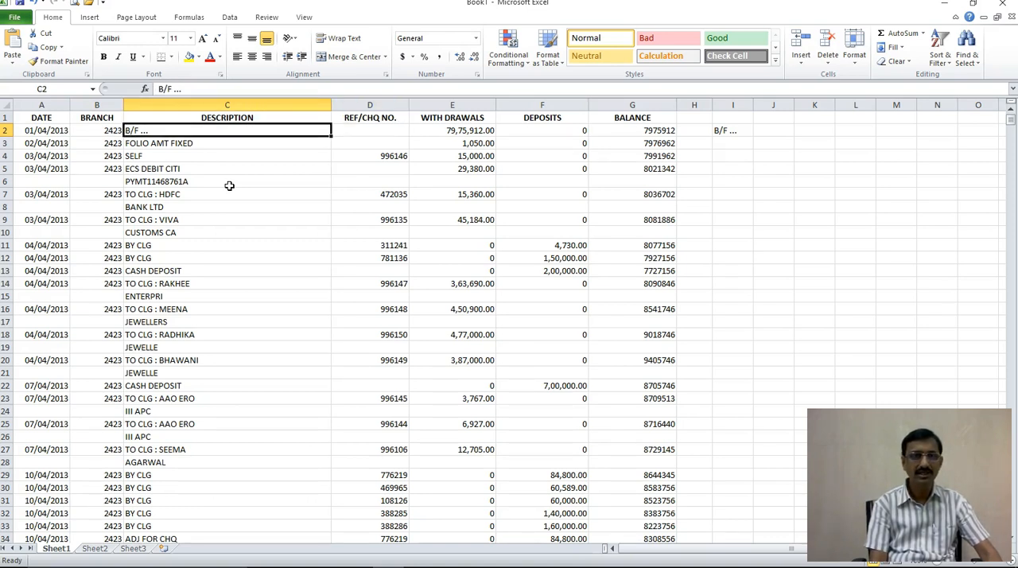
pyautogui.press('Right')
pyautogui.press('Right')
pyautogui.press('Right')
pyautogui.press('Right')
pyautogui.press('Right')
pyautogui.press('Right')
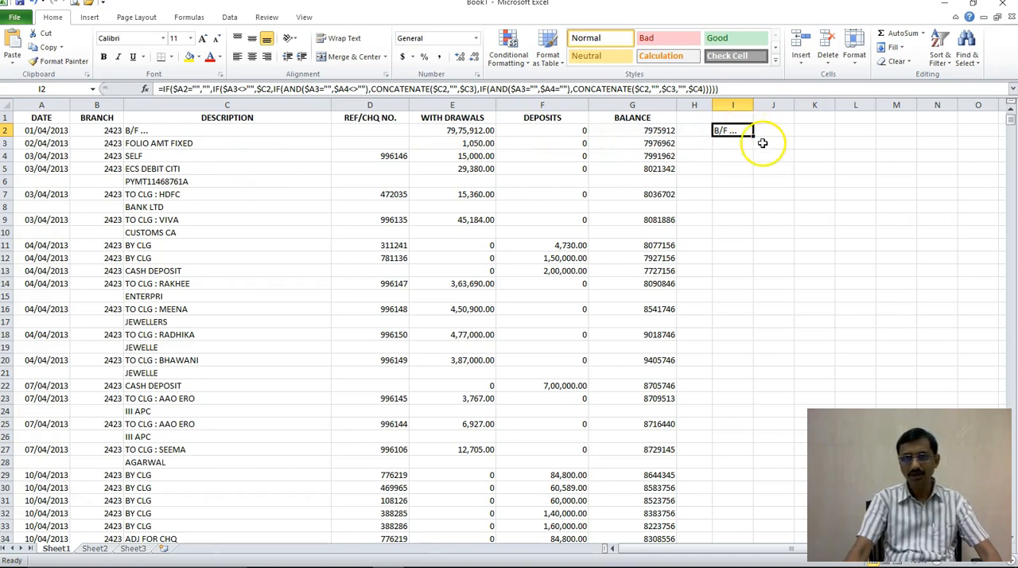
# Step: Fill the I2 formula down column I to row 3851 and return to the top of the sheet
pyautogui.moveTo(756, 139); pyautogui.dragTo(764, 382)
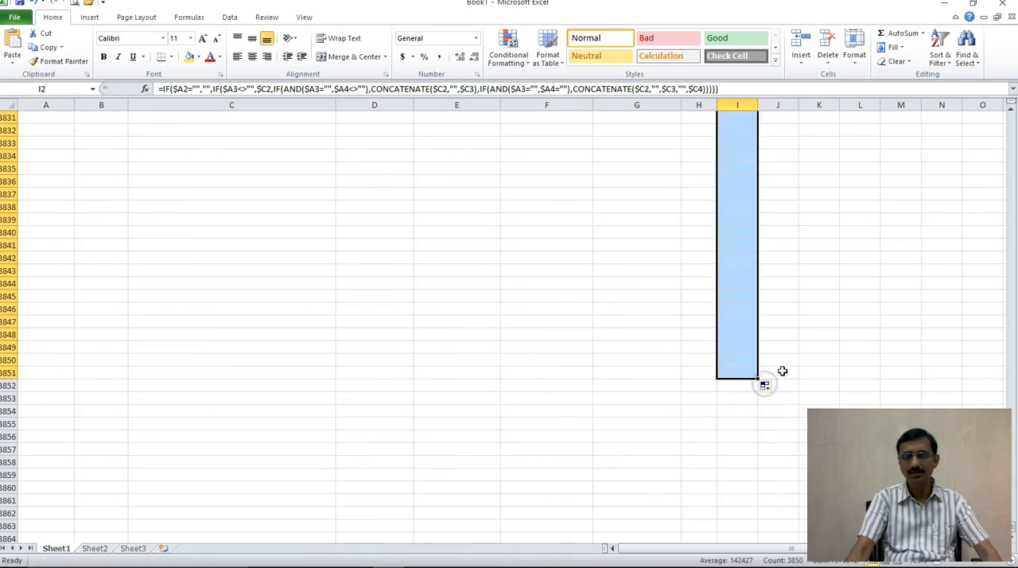
pyautogui.click(731, 294)
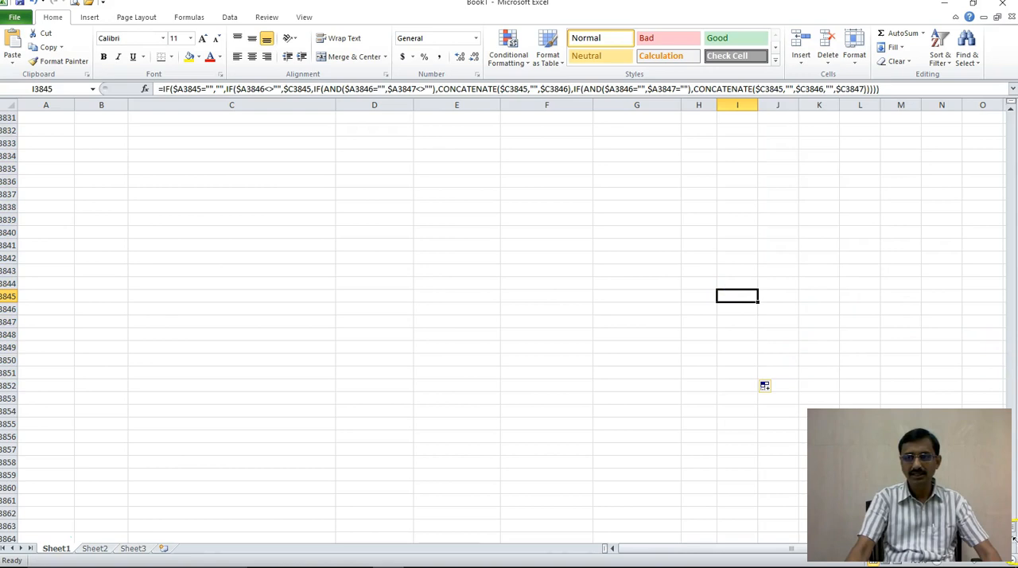
pyautogui.moveTo(1014, 535); pyautogui.dragTo(1011, 127)
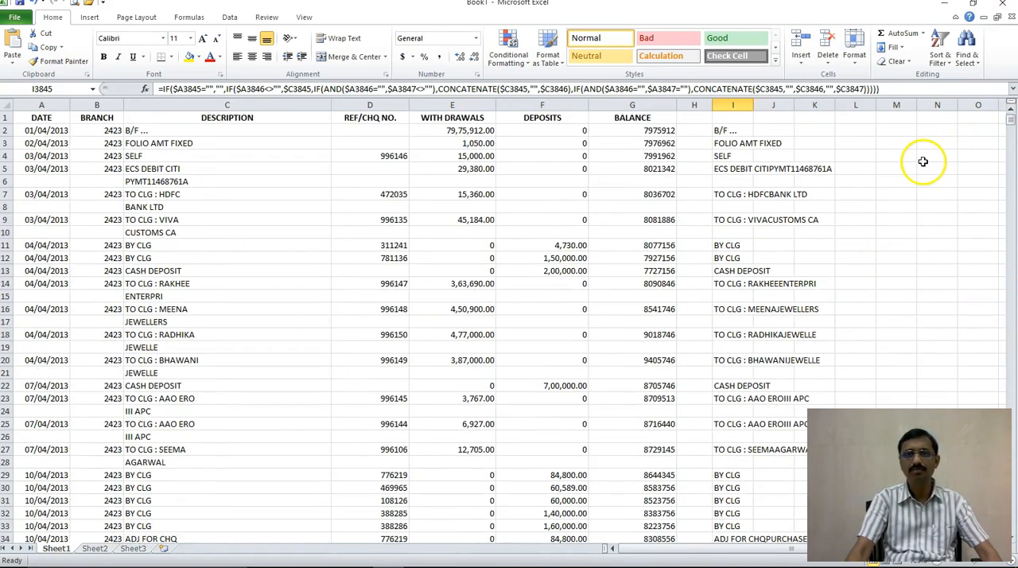
# Step: Compare the split ECS debit narration in C5:C6 with the combined narration and formula in I5
pyautogui.click(822, 196)
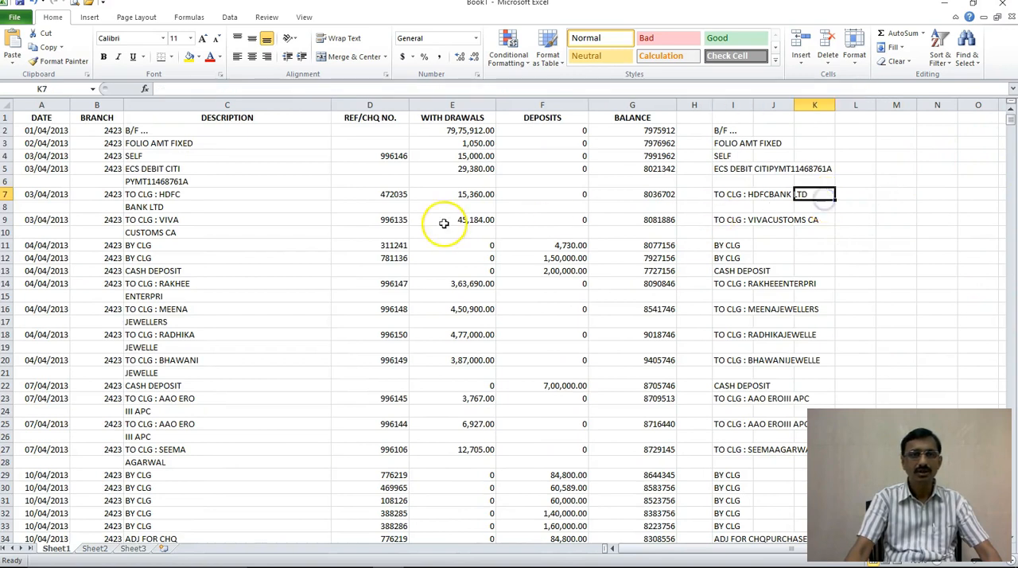
pyautogui.click(169, 171)
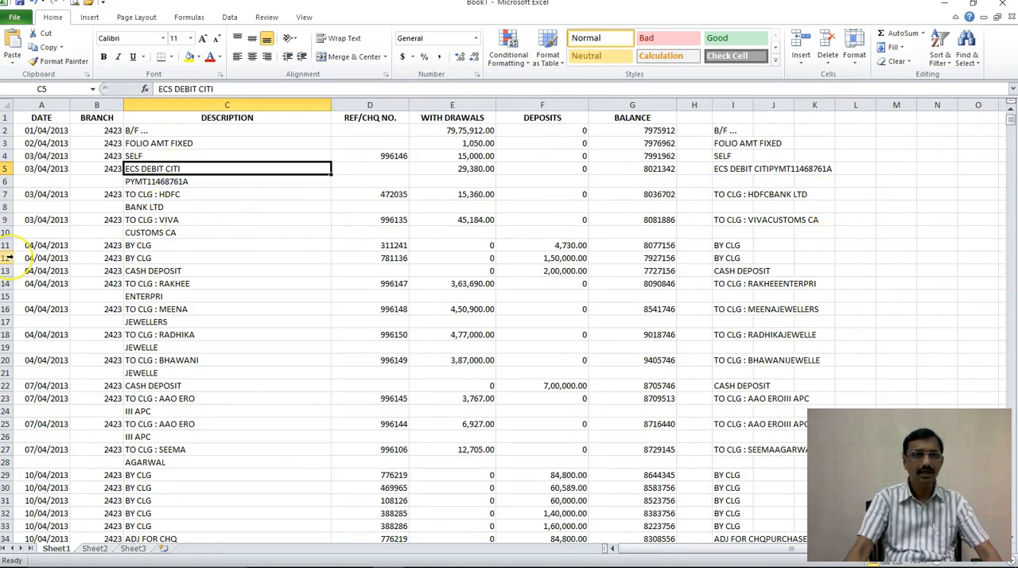
pyautogui.press('Down')
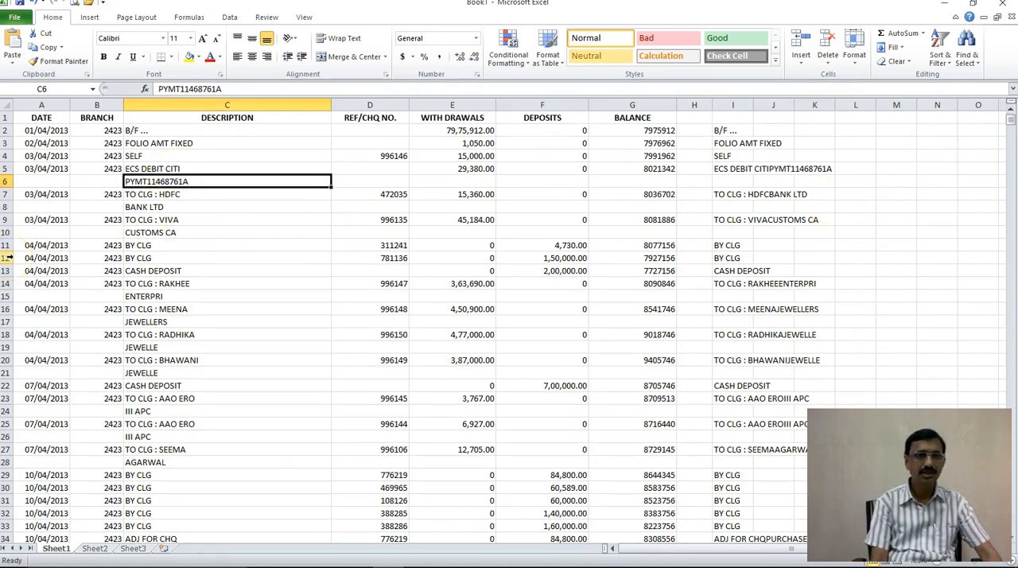
pyautogui.press('Down')
pyautogui.press('Up')
pyautogui.press('Right')
pyautogui.press('Right')
pyautogui.press('Right')
pyautogui.press('Right')
pyautogui.press('Right')
pyautogui.press('Right')
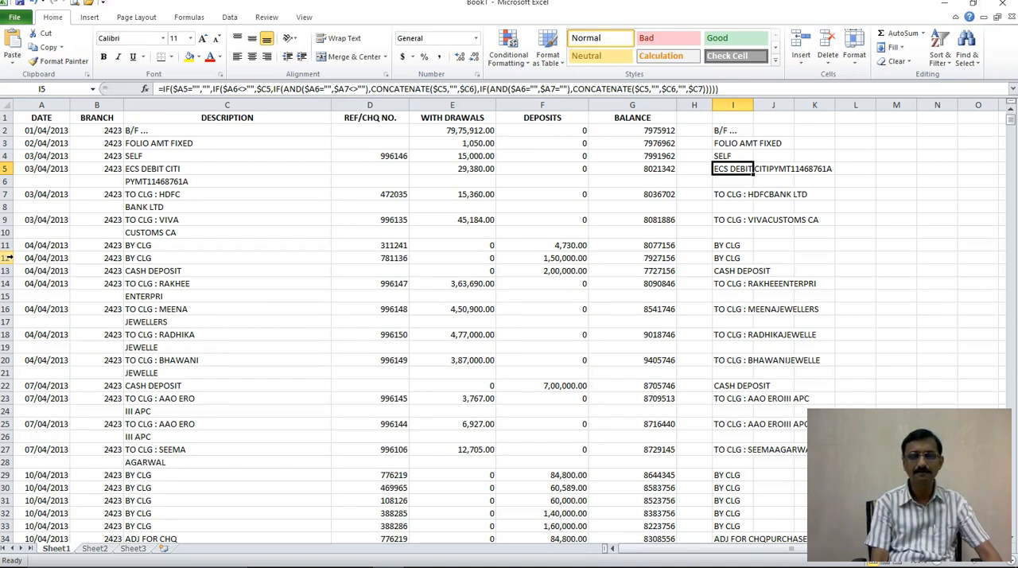
# Step: Recheck the concatenation formula in I5 against the two source narration cells C5 and C6 that it joins
pyautogui.press('Left')
pyautogui.press('Left')
pyautogui.press('Left')
pyautogui.press('Left')
pyautogui.press('Left')
pyautogui.press('Left')
pyautogui.press('Left')
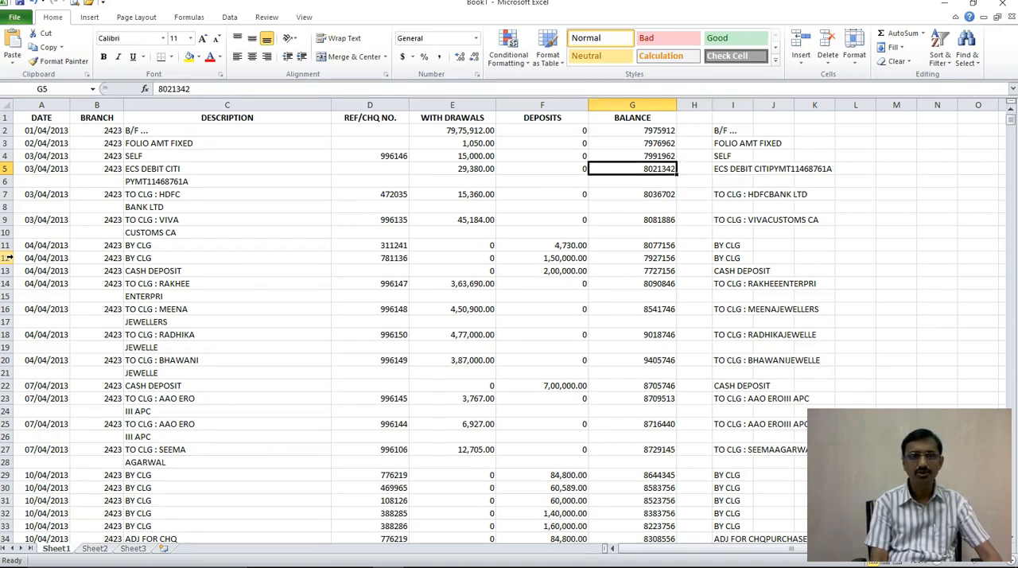
pyautogui.press('Right')
pyautogui.press('Right')
pyautogui.press('Right')
pyautogui.press('Right')
pyautogui.press('Right')
pyautogui.press('Right')
pyautogui.press('Right')
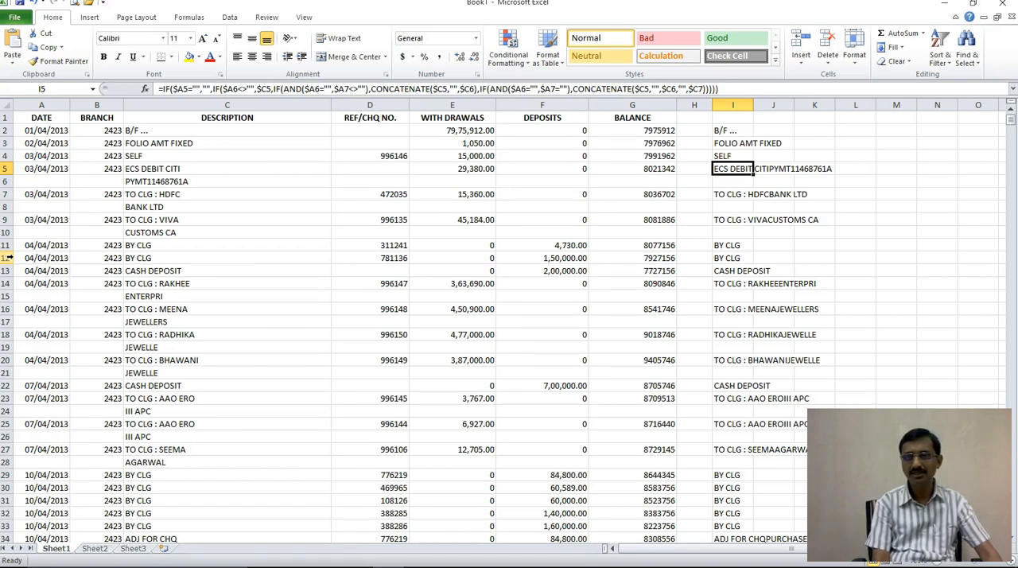
pyautogui.press('Left')
pyautogui.press('Left')
pyautogui.press('Left')
pyautogui.press('Left')
pyautogui.press('Left')
pyautogui.press('Left')
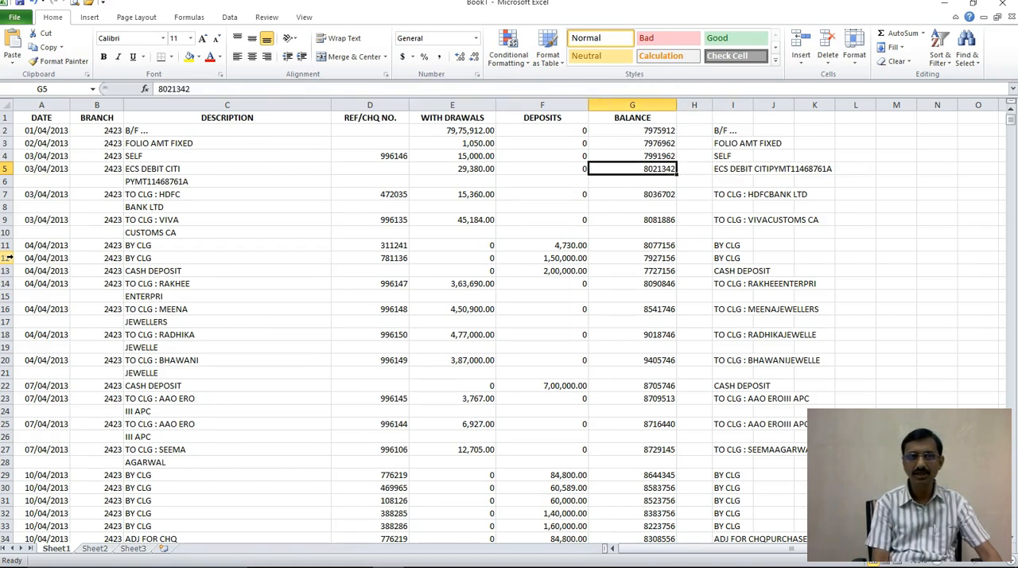
pyautogui.press('Left')
pyautogui.press('Down')
pyautogui.press('Right')
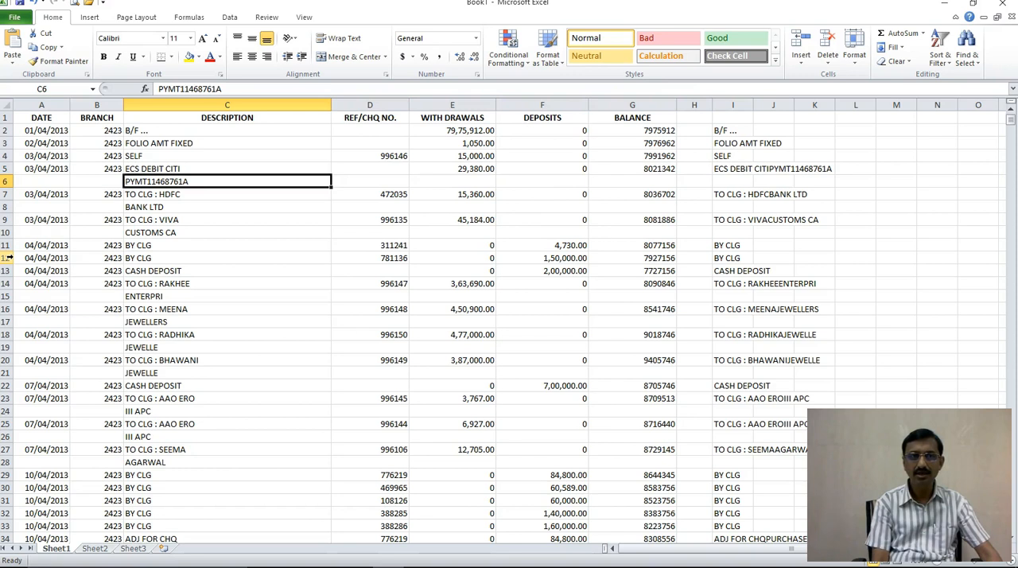
pyautogui.press('Up')
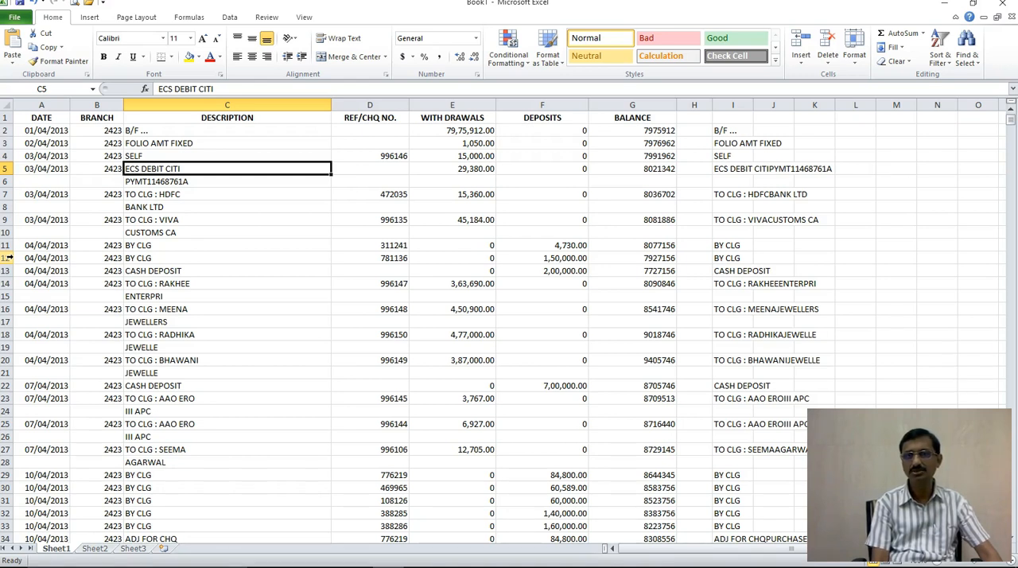
pyautogui.press('Right')
pyautogui.press('Right')
pyautogui.press('Right')
pyautogui.press('Right')
pyautogui.press('Right')
pyautogui.press('Right')
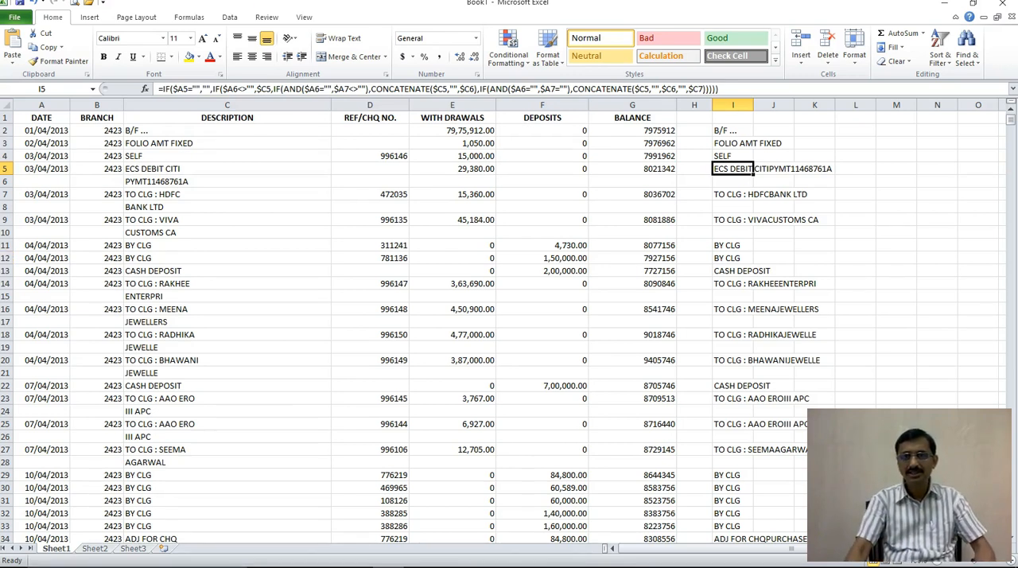
# Step: Copy the combined narrations in column I and paste them into column M as values only
pyautogui.click(731, 104)
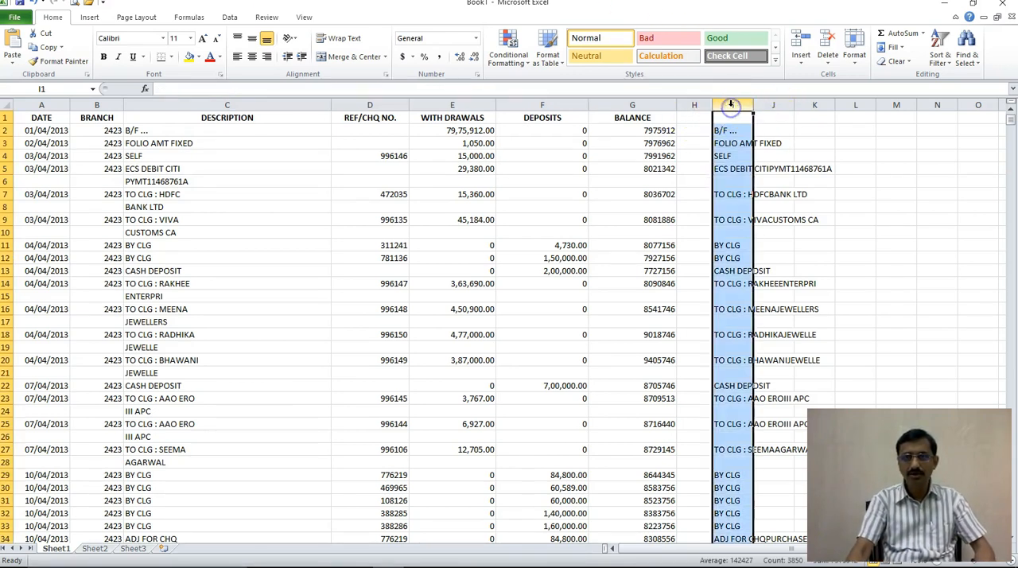
pyautogui.rightClick(735, 189)
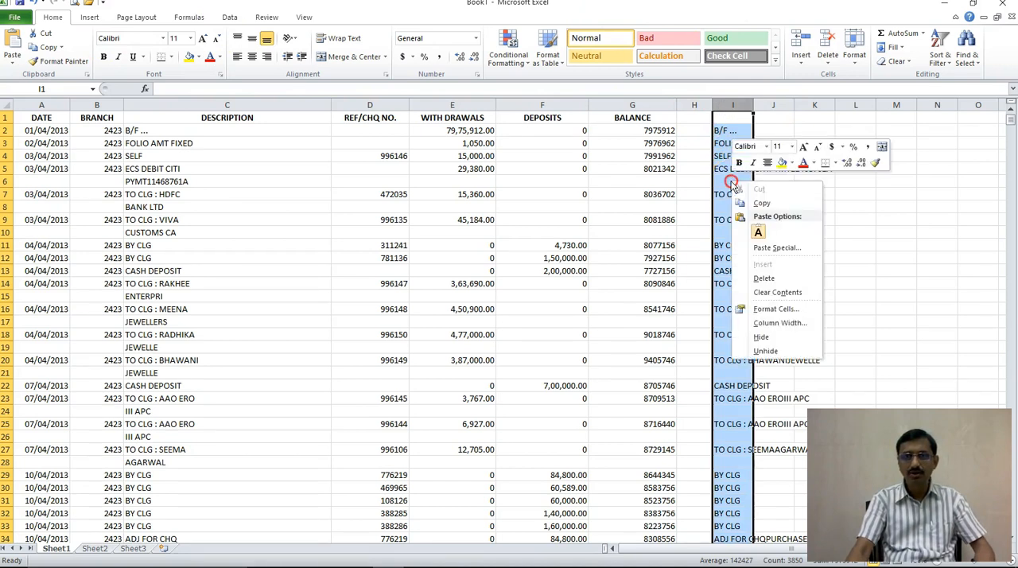
pyautogui.click(781, 243)
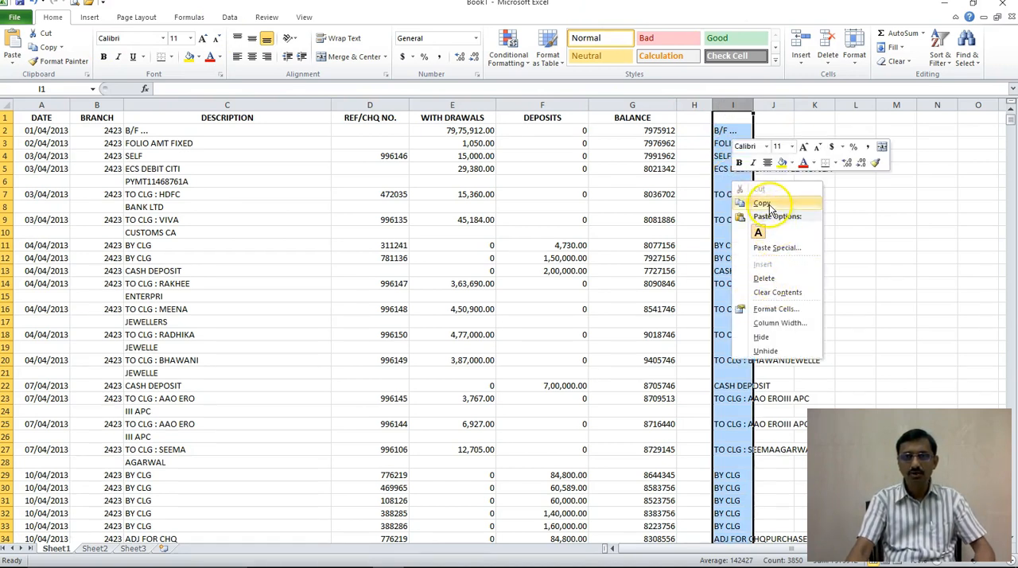
pyautogui.click(761, 202)
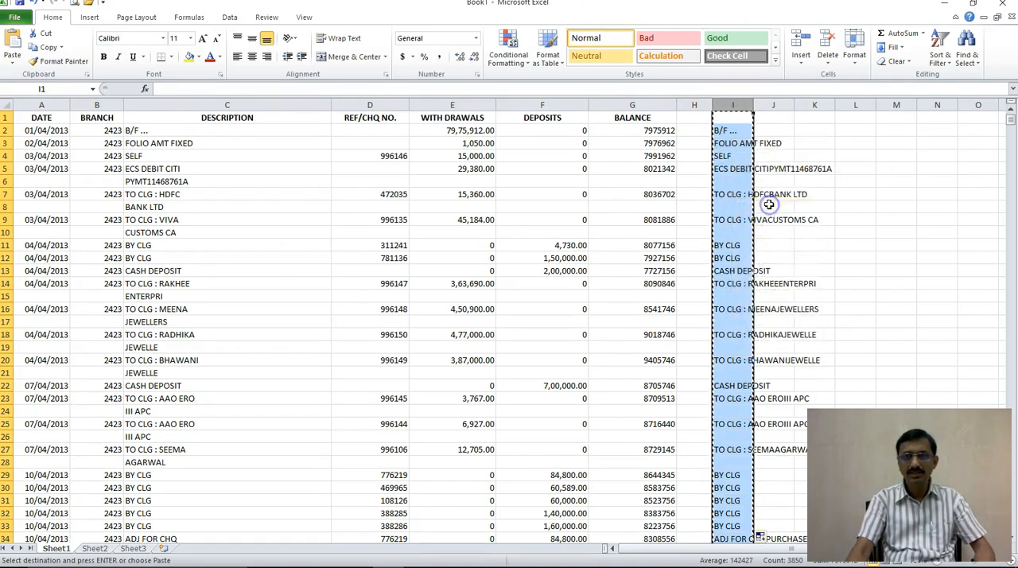
pyautogui.click(897, 106)
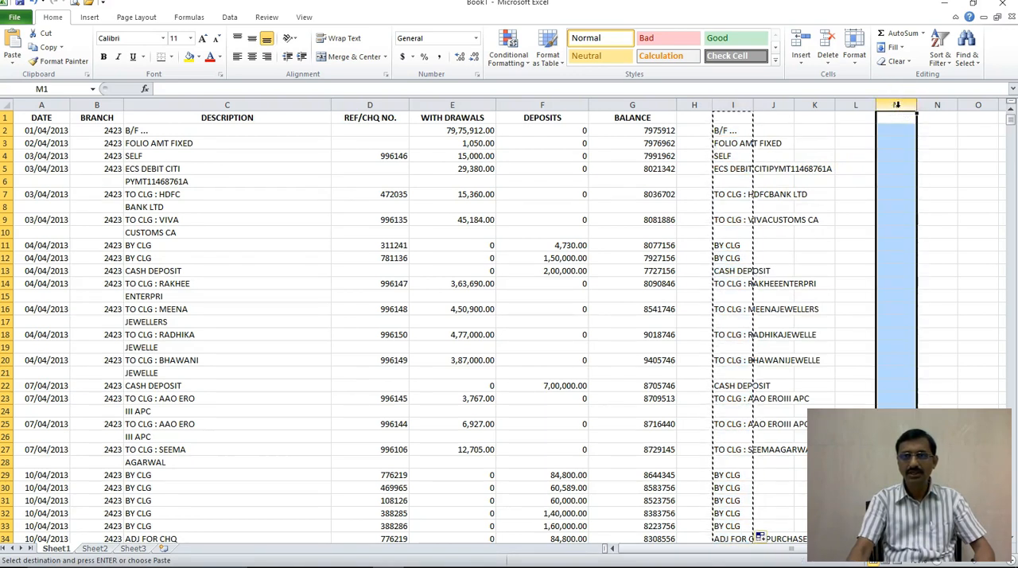
pyautogui.rightClick(897, 109)
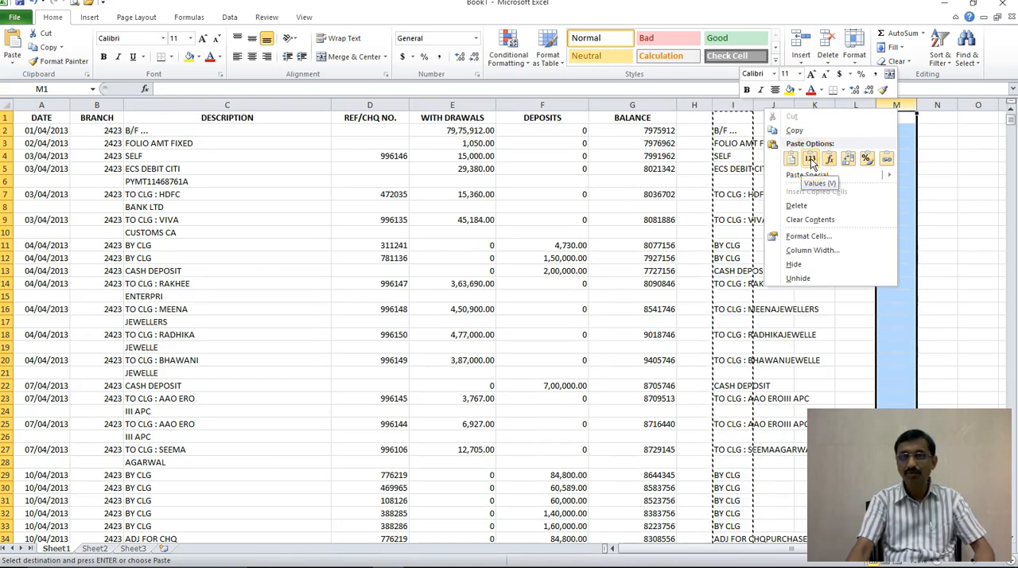
pyautogui.click(810, 159)
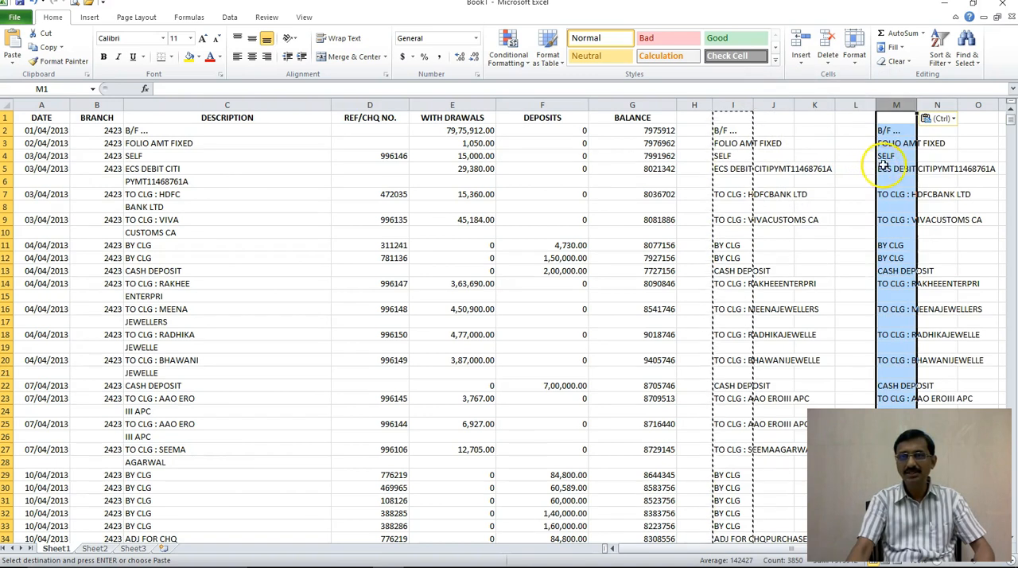
# Step: Compare the formula contents of I2 and I3 with the plain value pasted in M2
pyautogui.click(887, 167)
pyautogui.click(731, 144)
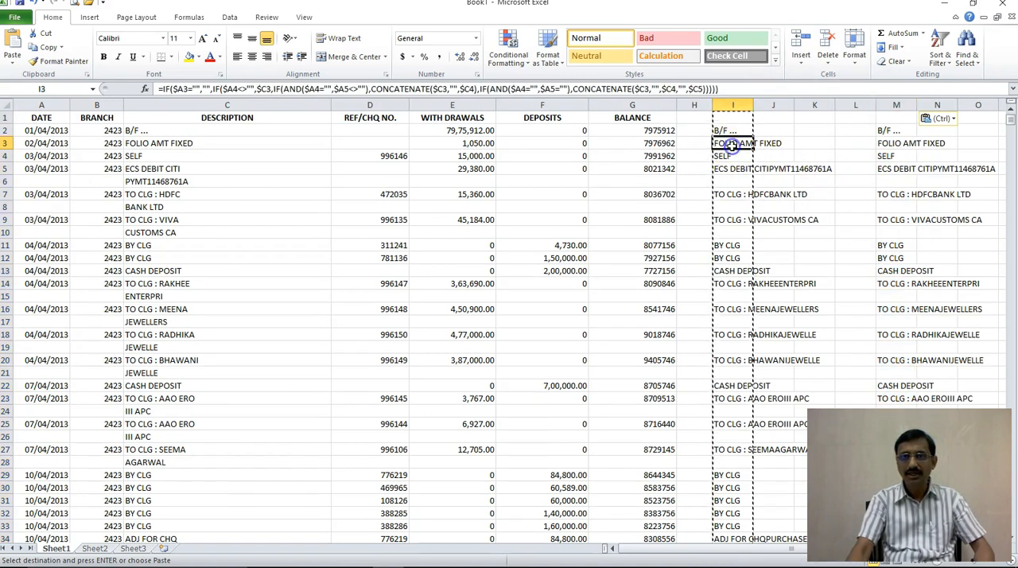
pyautogui.click(735, 130)
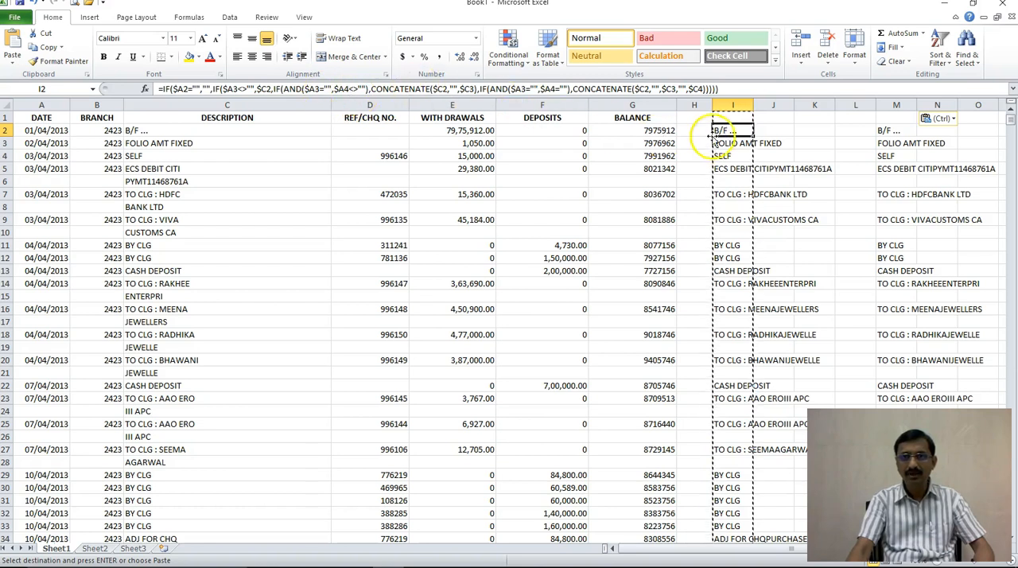
pyautogui.click(884, 130)
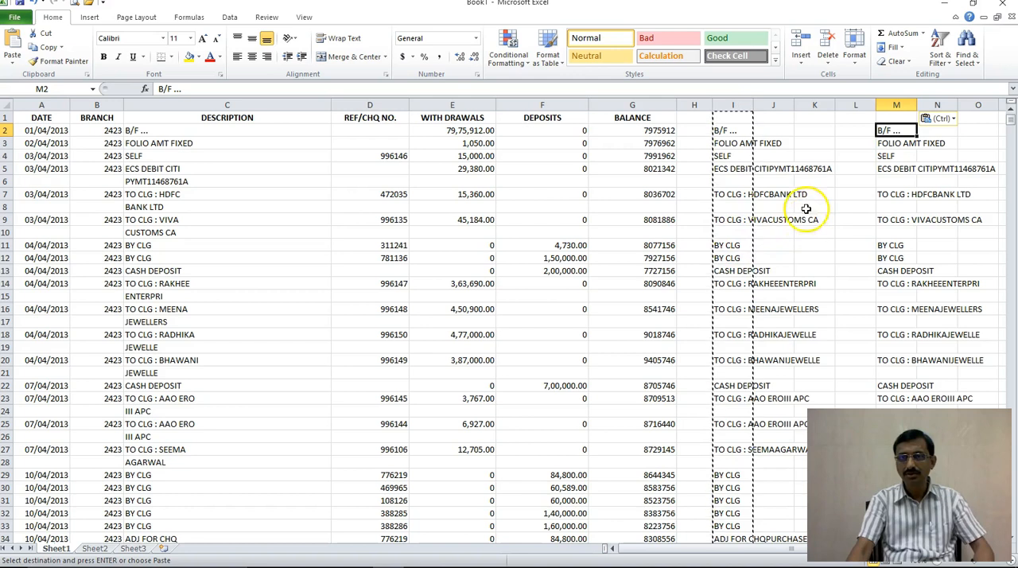
# Step: Copy column M over the original description column C and widen column C to fit the full narrations
pyautogui.click(899, 105)
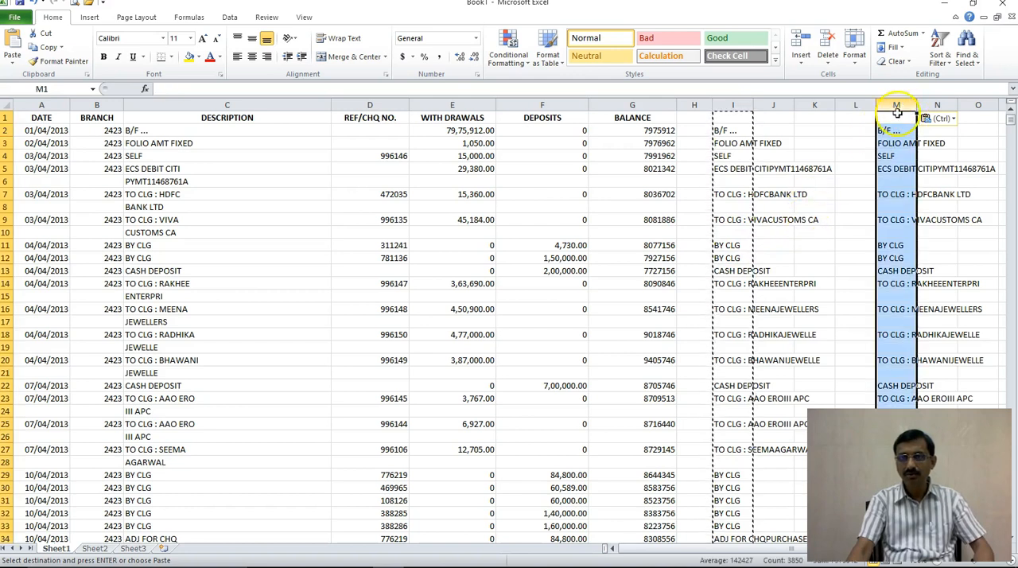
pyautogui.rightClick(894, 143)
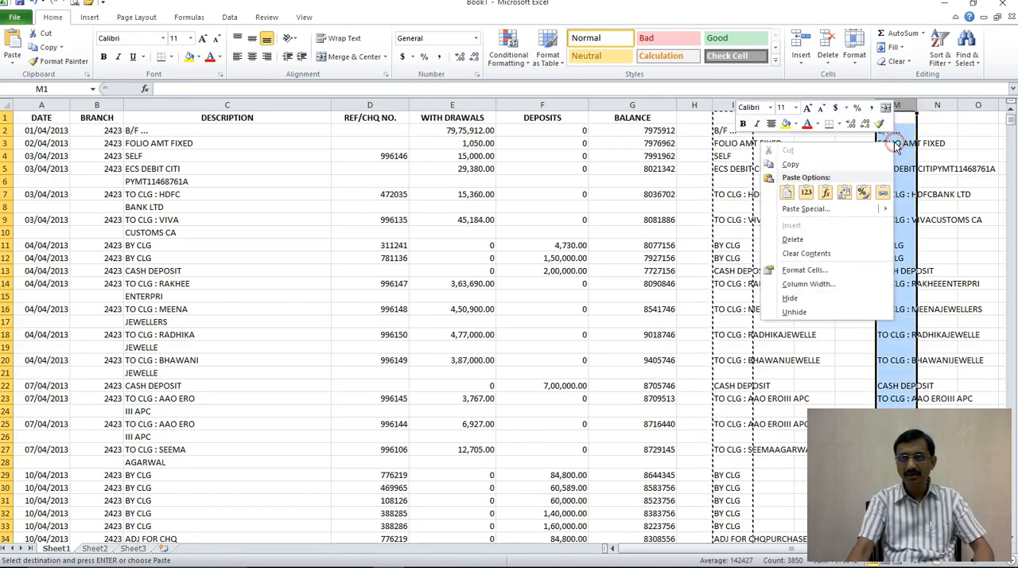
pyautogui.click(787, 191)
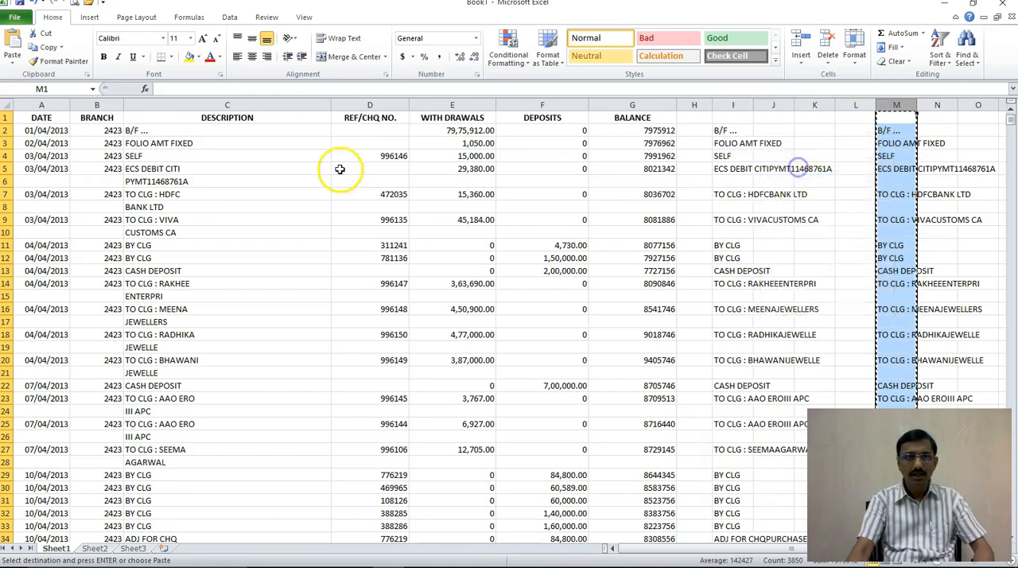
pyautogui.click(210, 104)
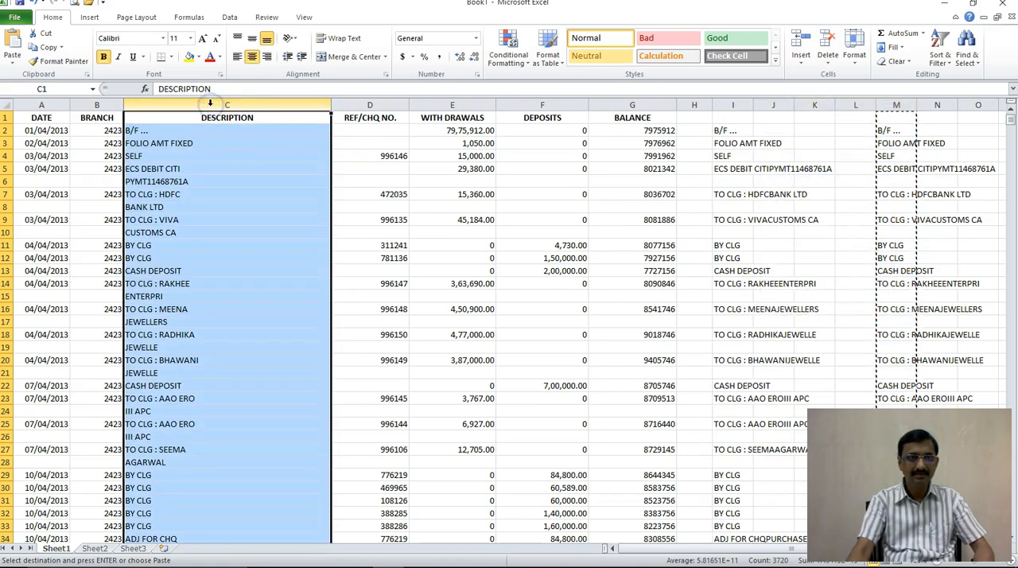
pyautogui.rightClick(210, 104)
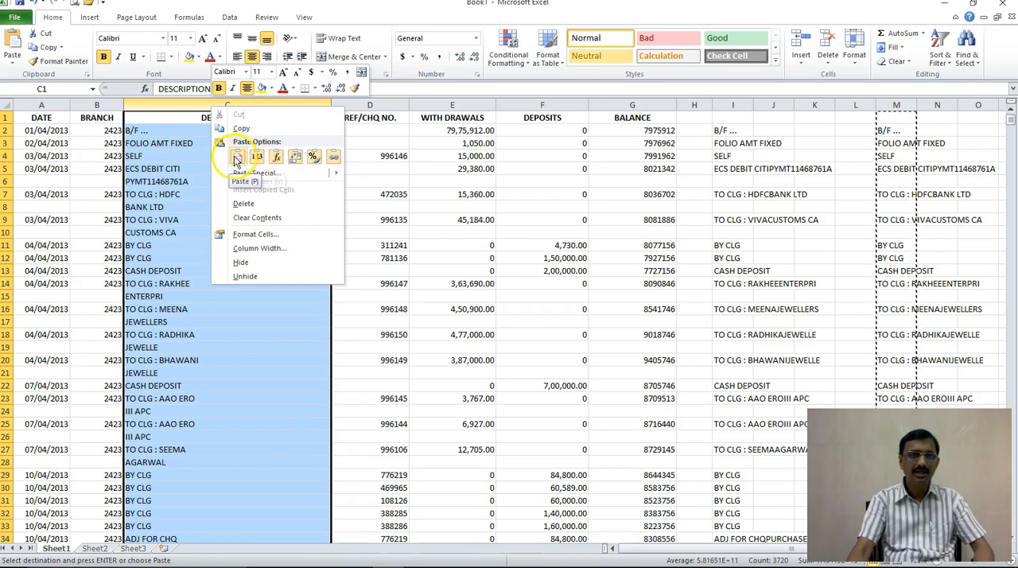
pyautogui.click(236, 158)
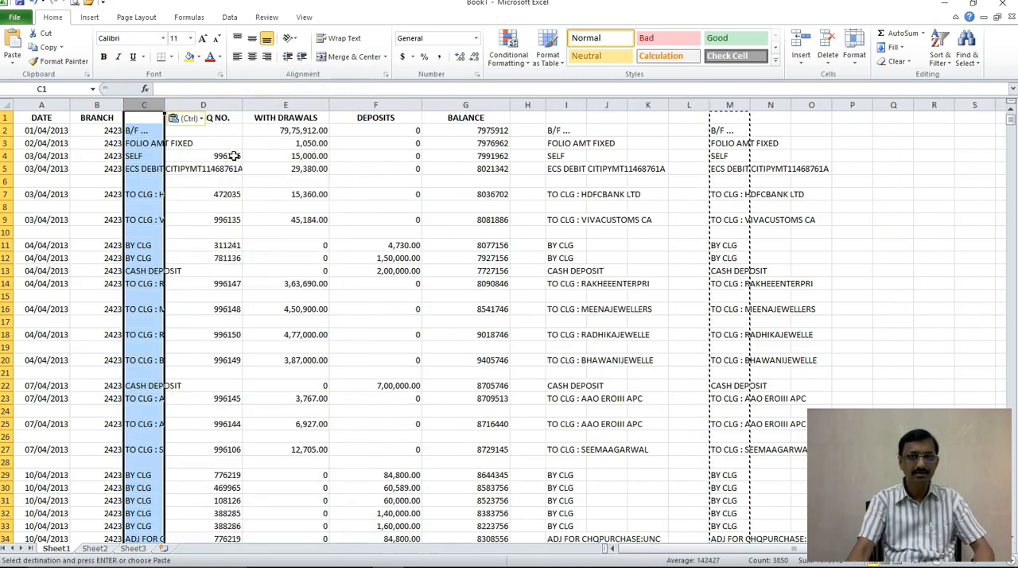
pyautogui.click(217, 232)
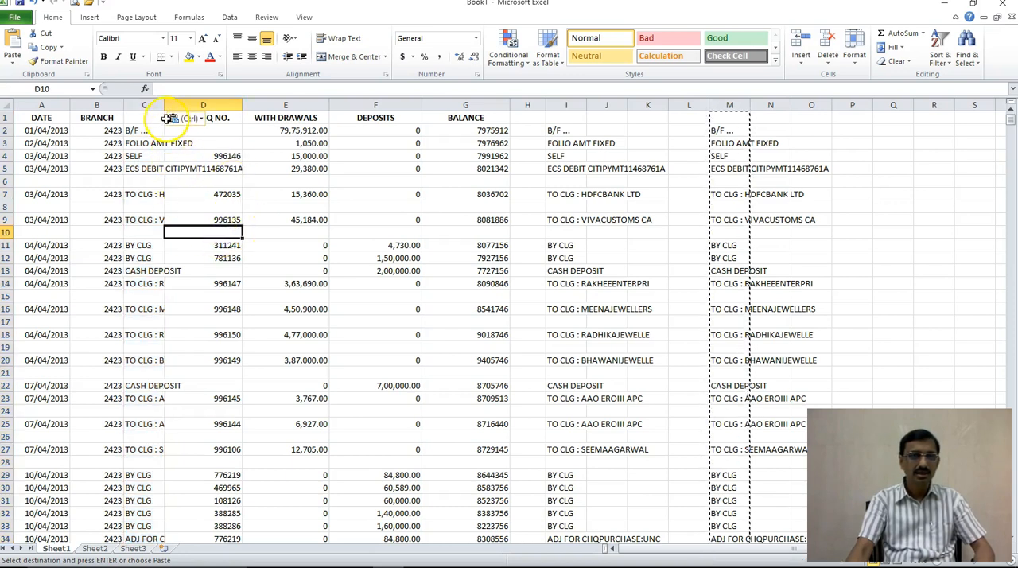
pyautogui.moveTo(165, 107); pyautogui.dragTo(369, 108)
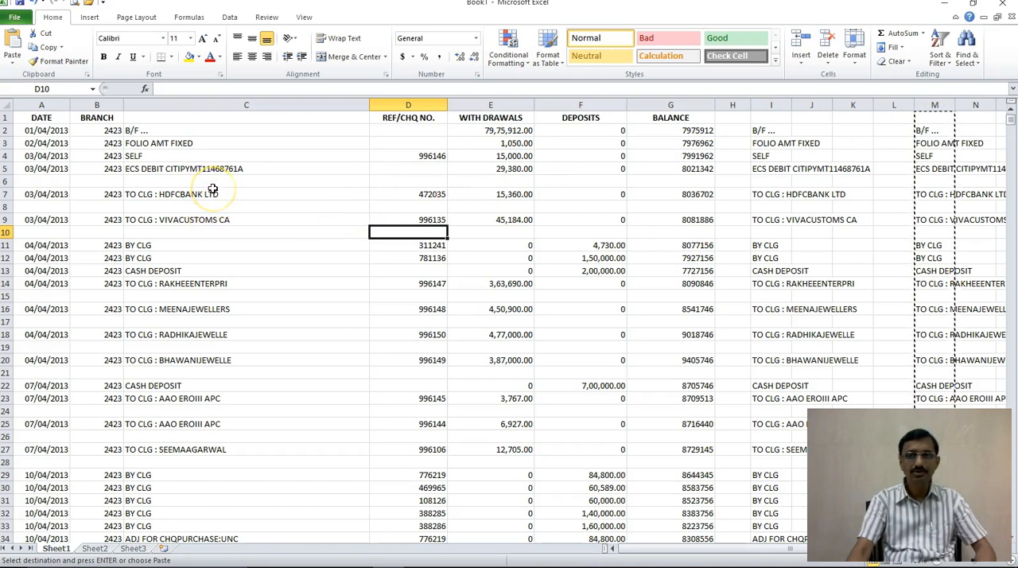
# Step: Delete the helper columns I through N that hold the formulas and pasted values
pyautogui.click(771, 104)
pyautogui.moveTo(771, 102); pyautogui.dragTo(975, 105)
pyautogui.rightClick(919, 173)
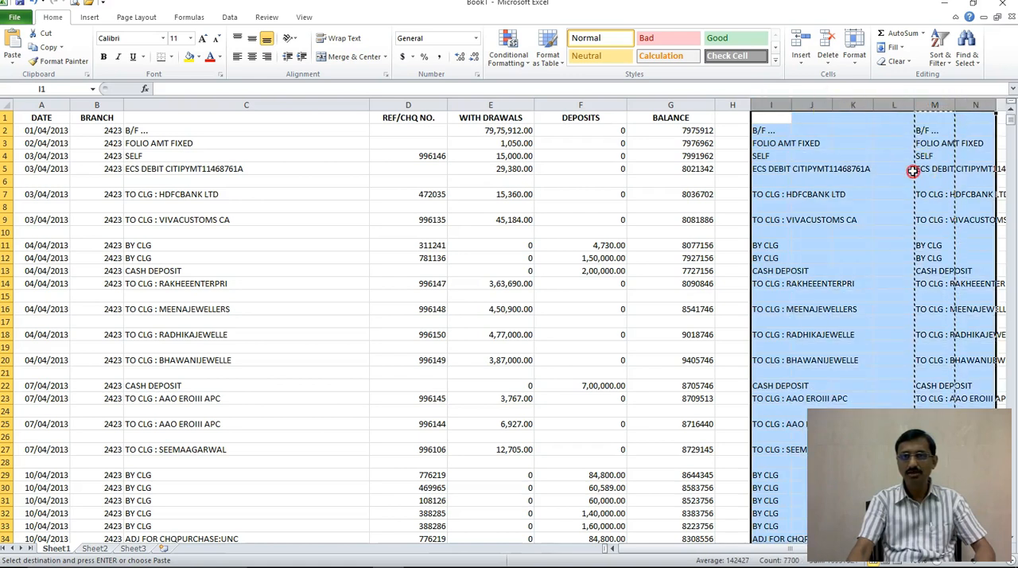
pyautogui.click(811, 268)
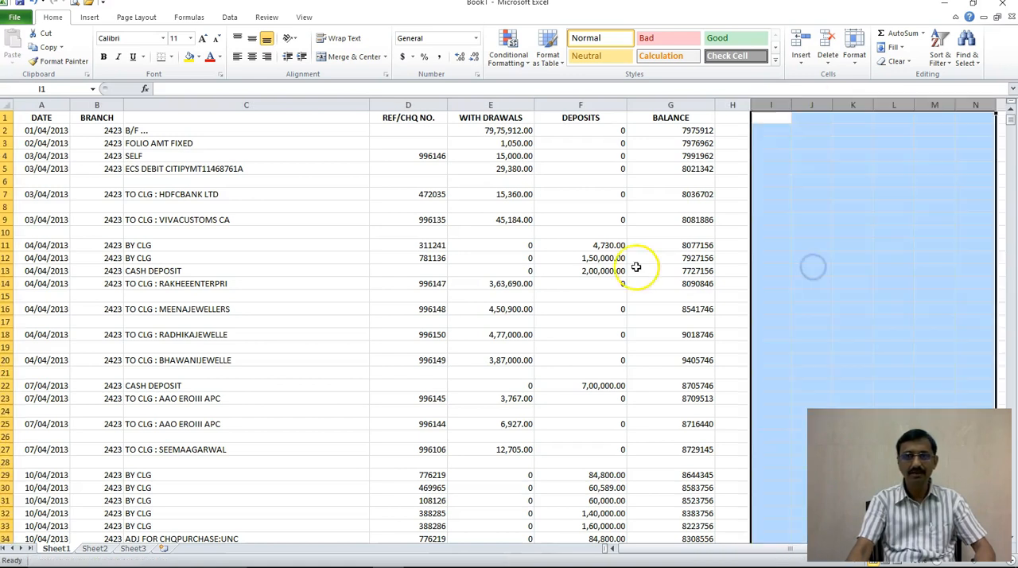
pyautogui.click(411, 269)
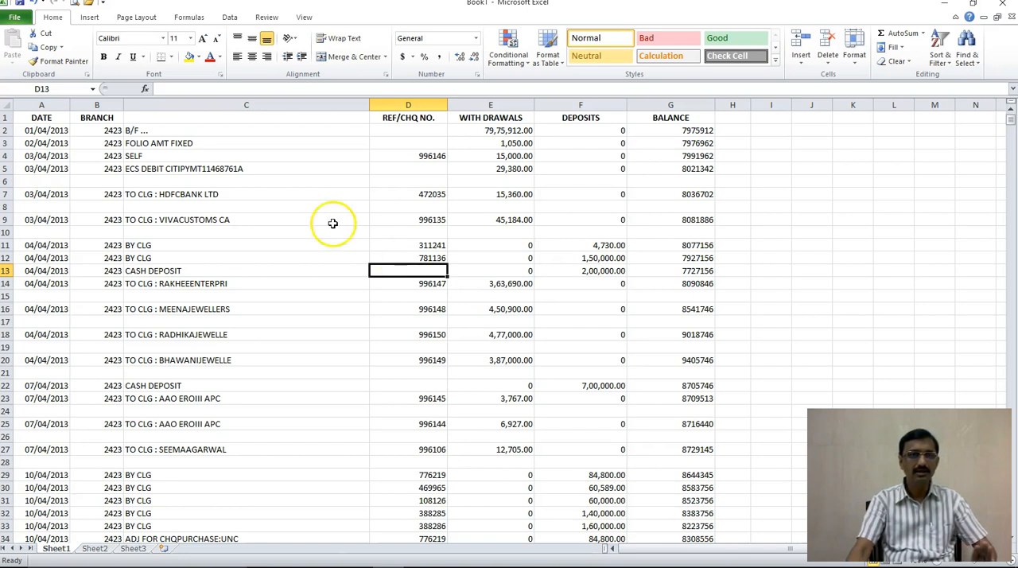
# Step: Enter the heading DESCRIPTION in C1 and make it bold and centred
pyautogui.click(185, 119)
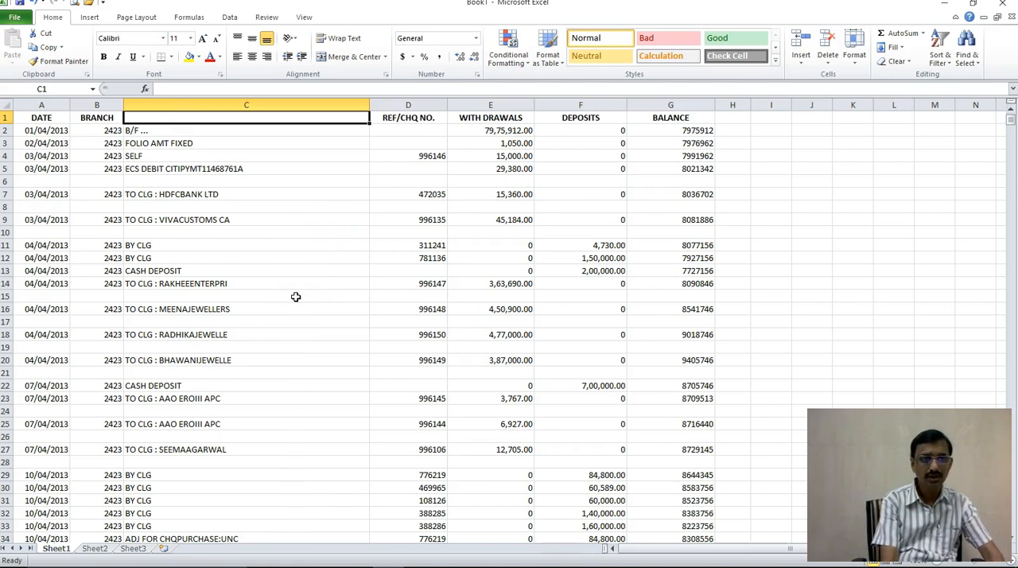
pyautogui.write('D')
pyautogui.press('Return')
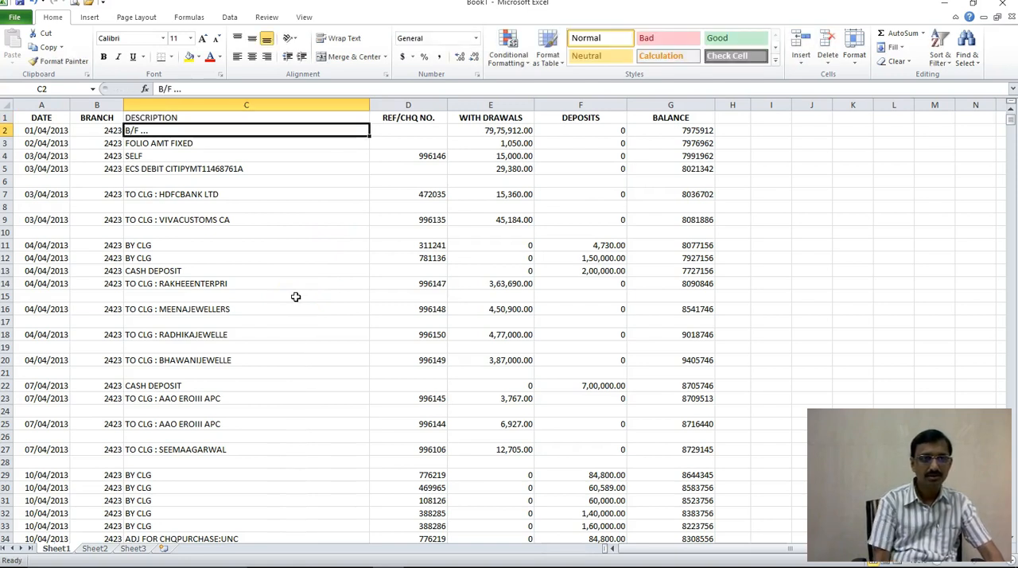
pyautogui.press('Up')
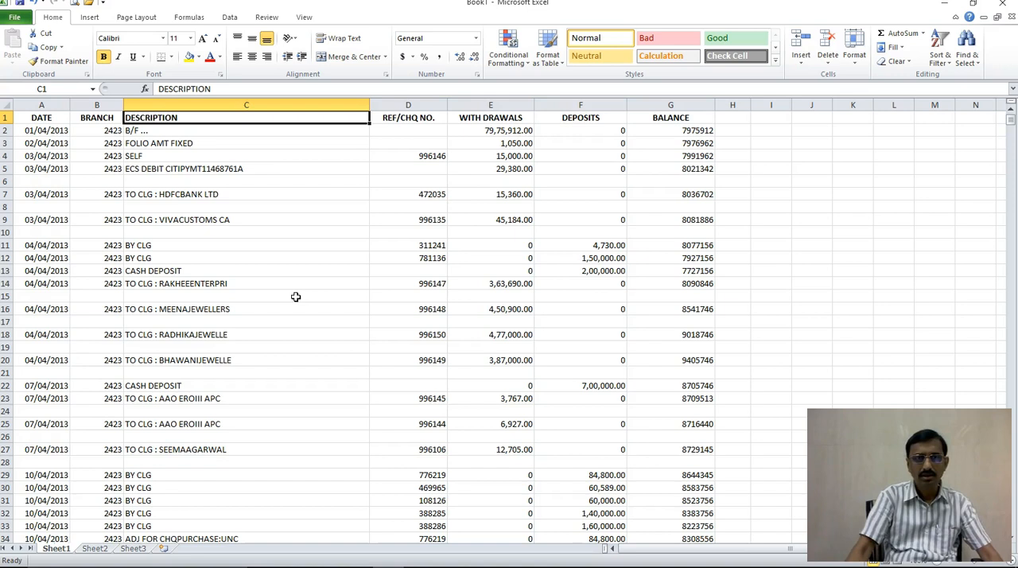
pyautogui.click(251, 57)
pyautogui.click(268, 216)
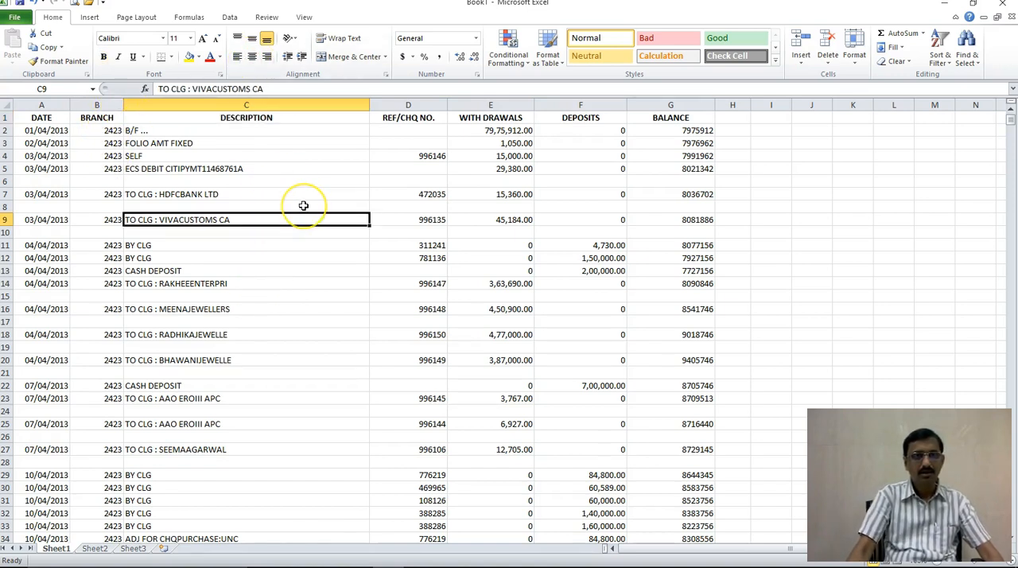
# Step: Review the merged narrations down column C and return to the top of the sheet
pyautogui.scroll(-20, 303, 205)
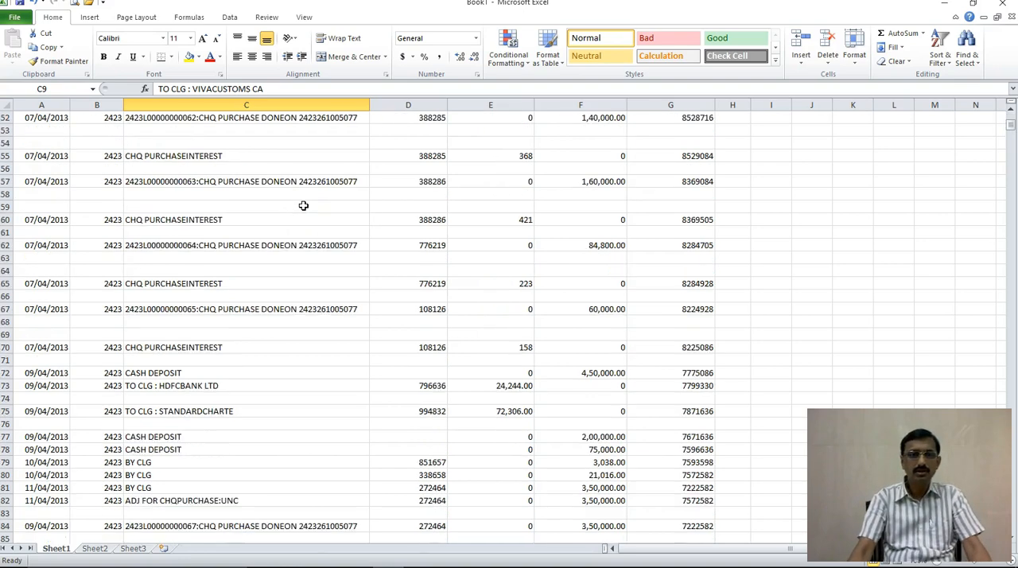
pyautogui.scroll(-20, 303, 206)
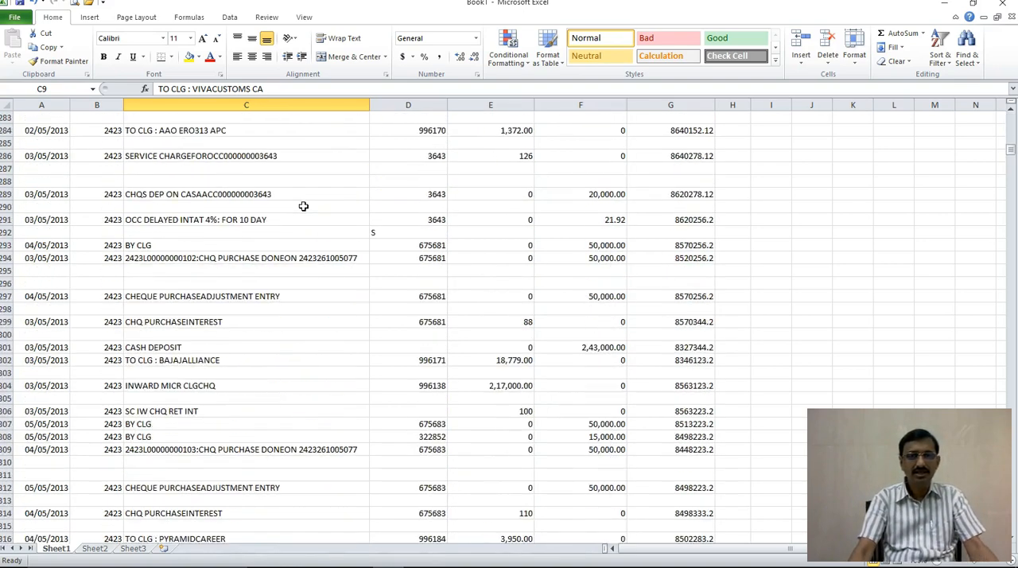
pyautogui.scroll(-20, 303, 206)
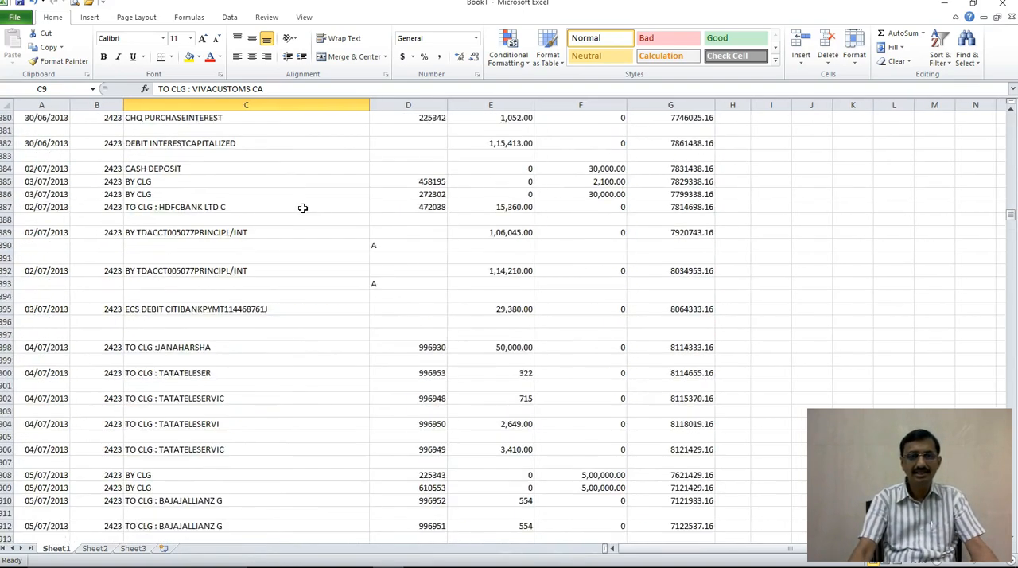
pyautogui.scroll(20, 303, 208)
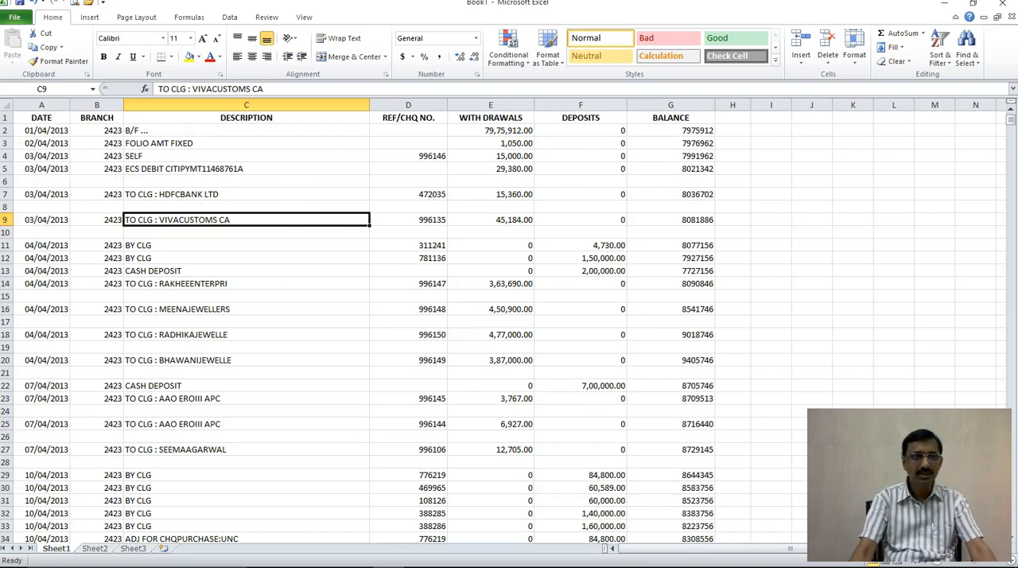
# Step: Sort the whole sheet by the DATE column on values from oldest to newest, treating the first row as headers
pyautogui.click(5, 108)
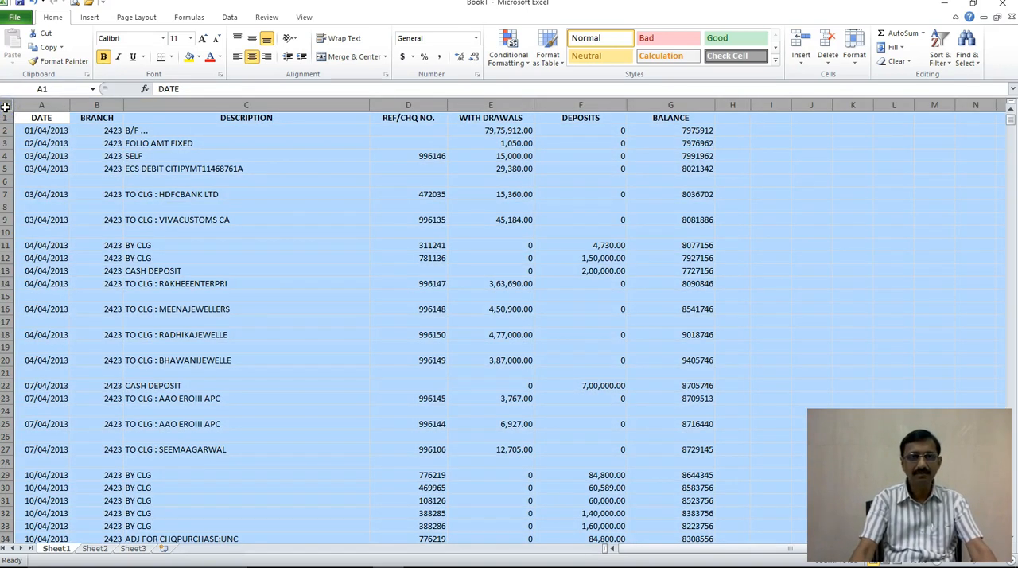
pyautogui.click(236, 19)
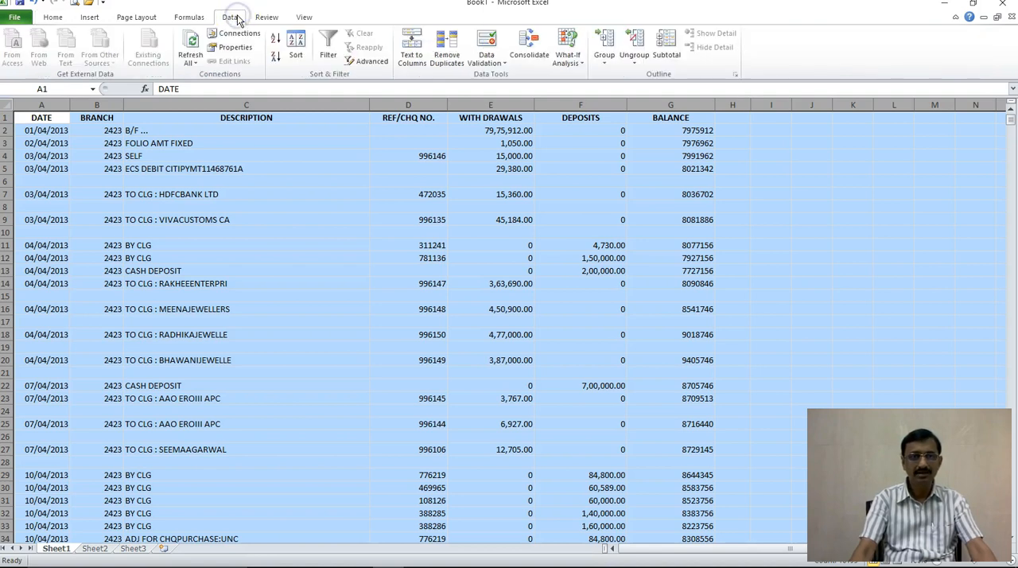
pyautogui.click(301, 61)
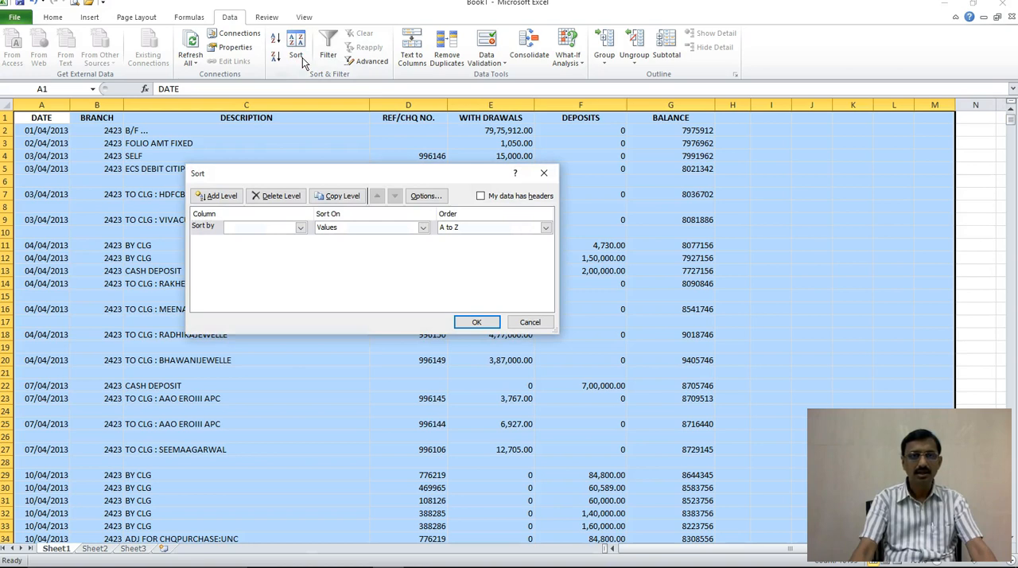
pyautogui.click(481, 196)
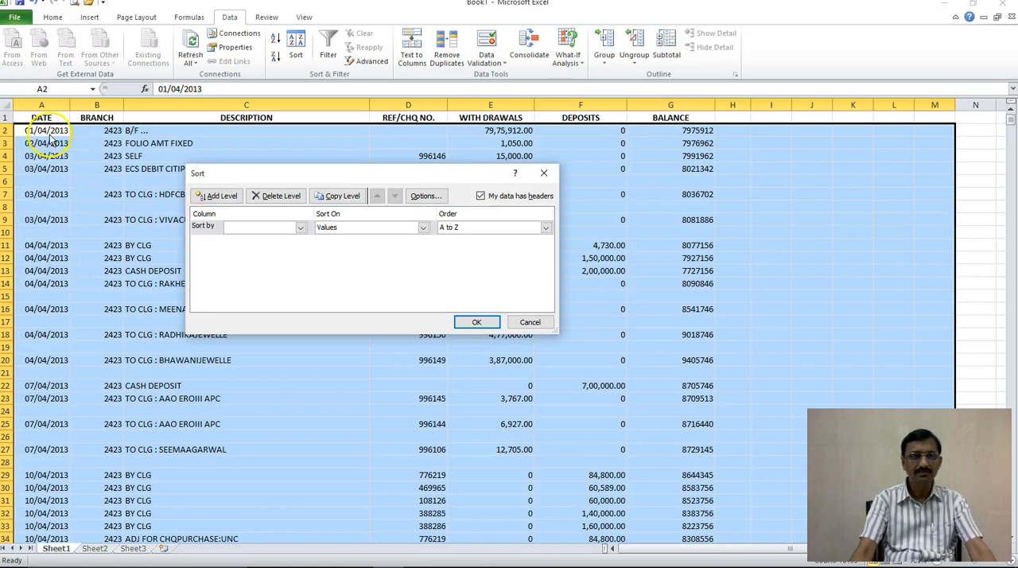
pyautogui.click(300, 228)
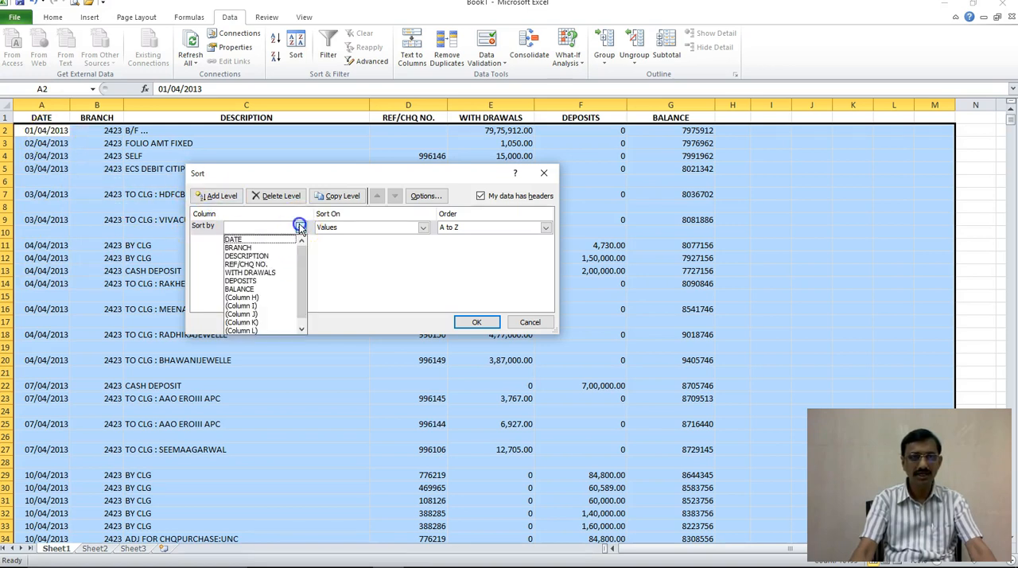
pyautogui.click(248, 240)
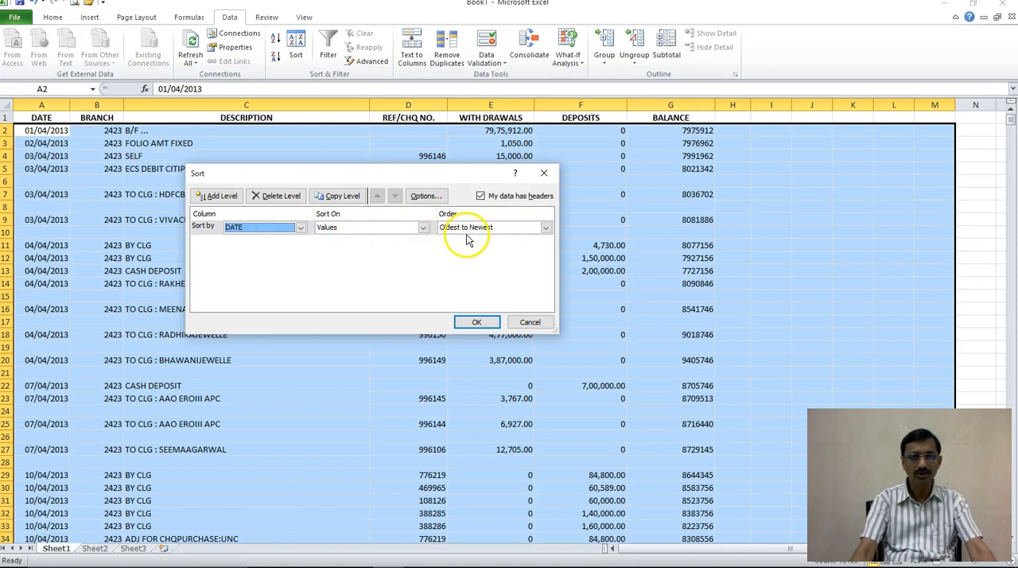
pyautogui.click(479, 323)
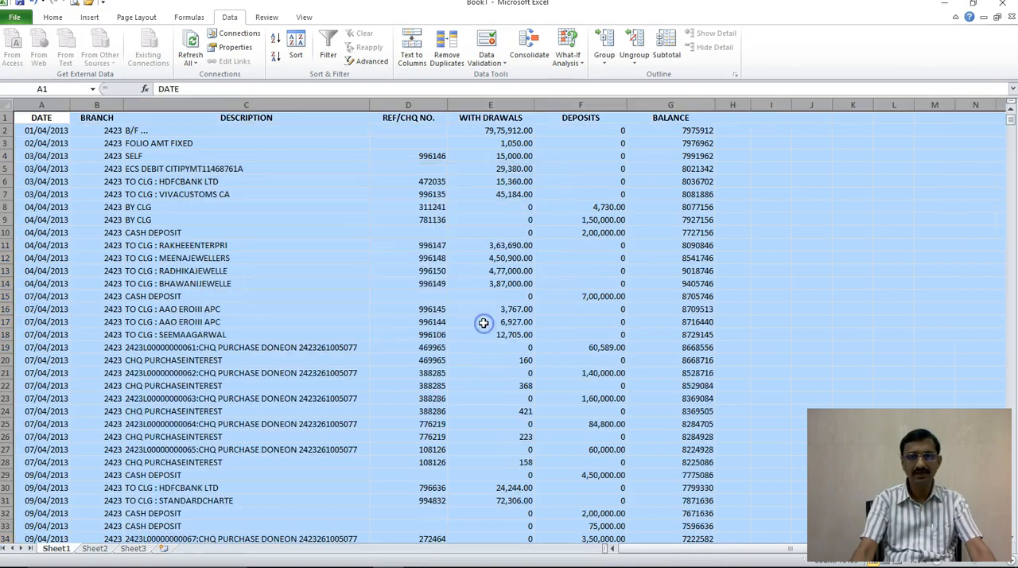
pyautogui.click(361, 298)
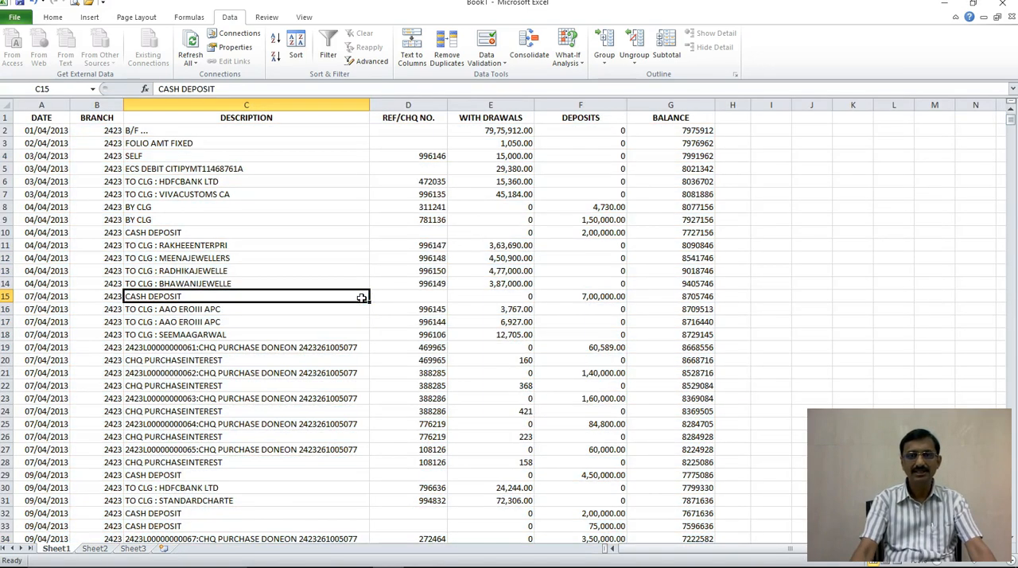
# Step: Delete the leftover undated rows from row 1953 to row 4322, below the last dated transaction
pyautogui.scroll(-20, 361, 297)
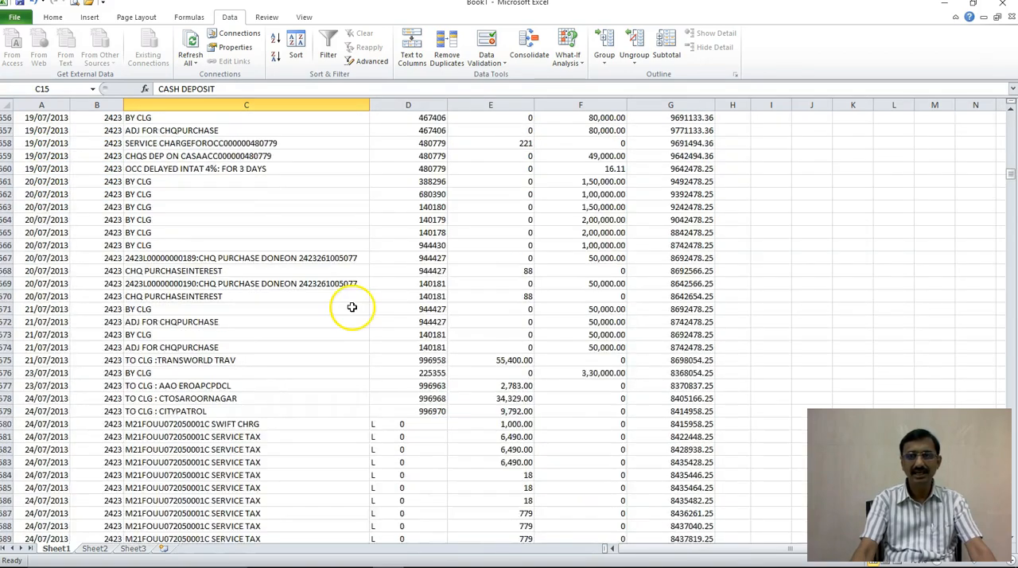
pyautogui.scroll(-20, 352, 307)
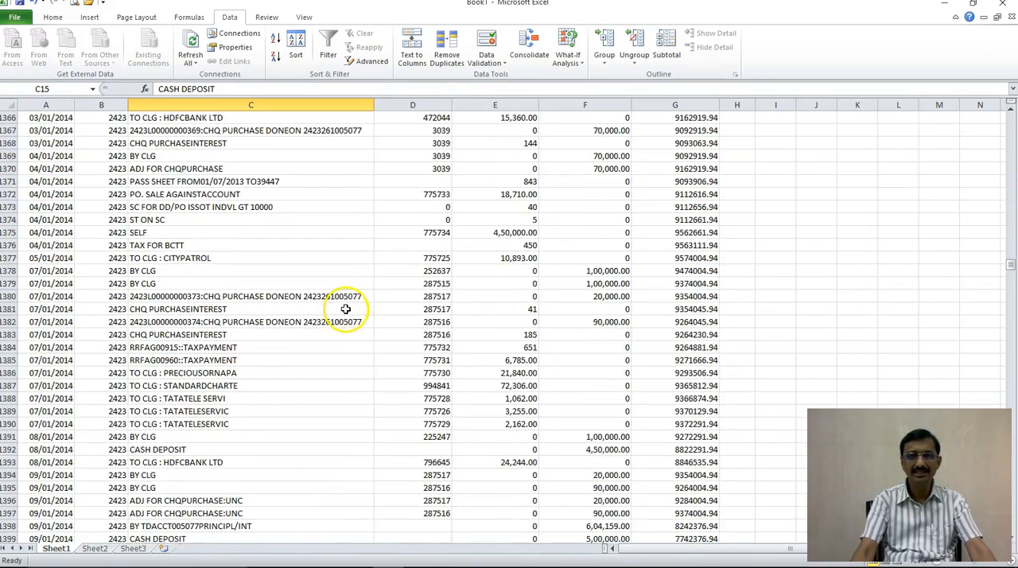
pyautogui.scroll(-20, 346, 309)
pyautogui.scroll(20, 440, 337)
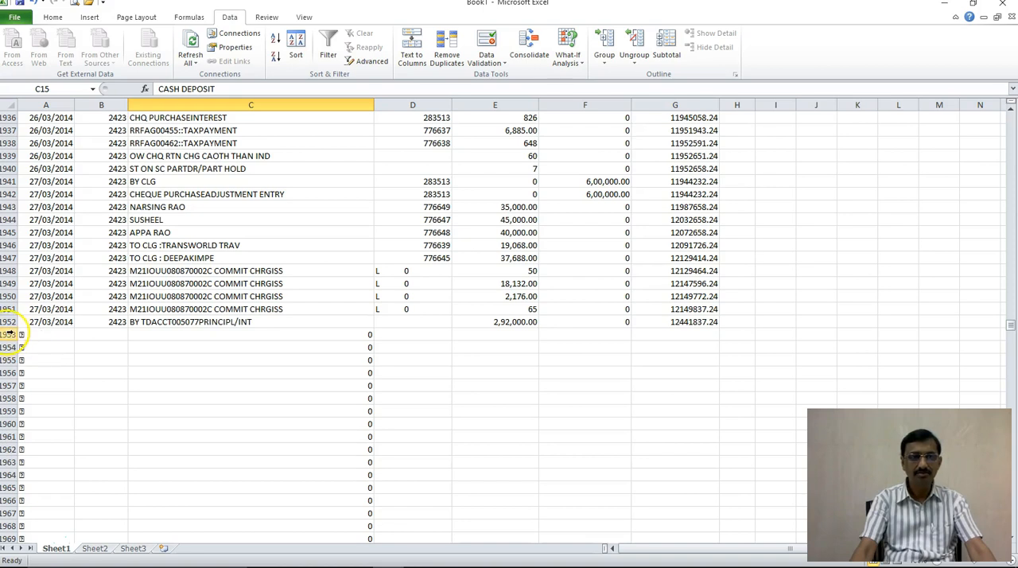
pyautogui.moveTo(9, 334); pyautogui.dragTo(10, 547)
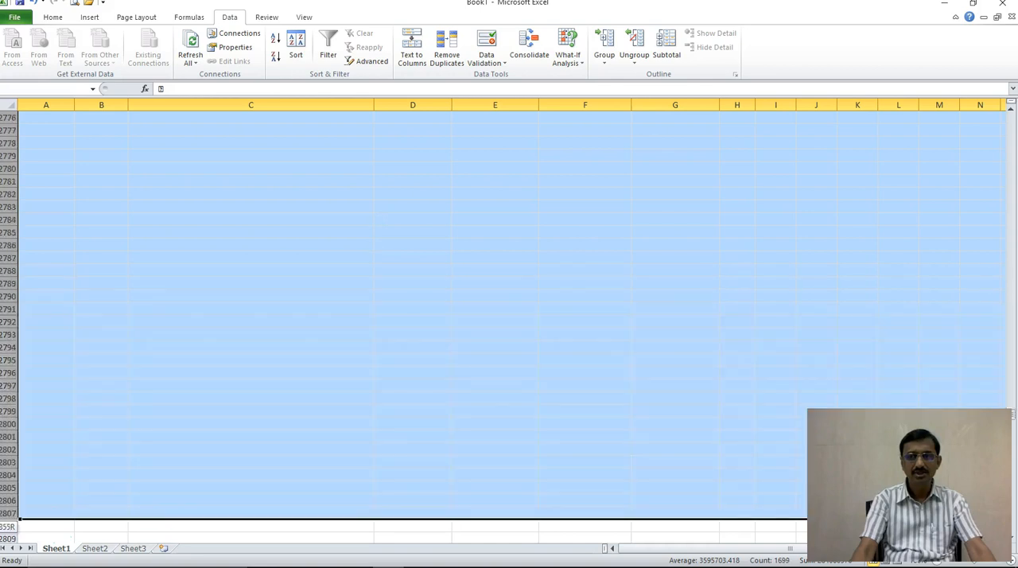
pyautogui.moveTo(10, 525); pyautogui.dragTo(24, 503)
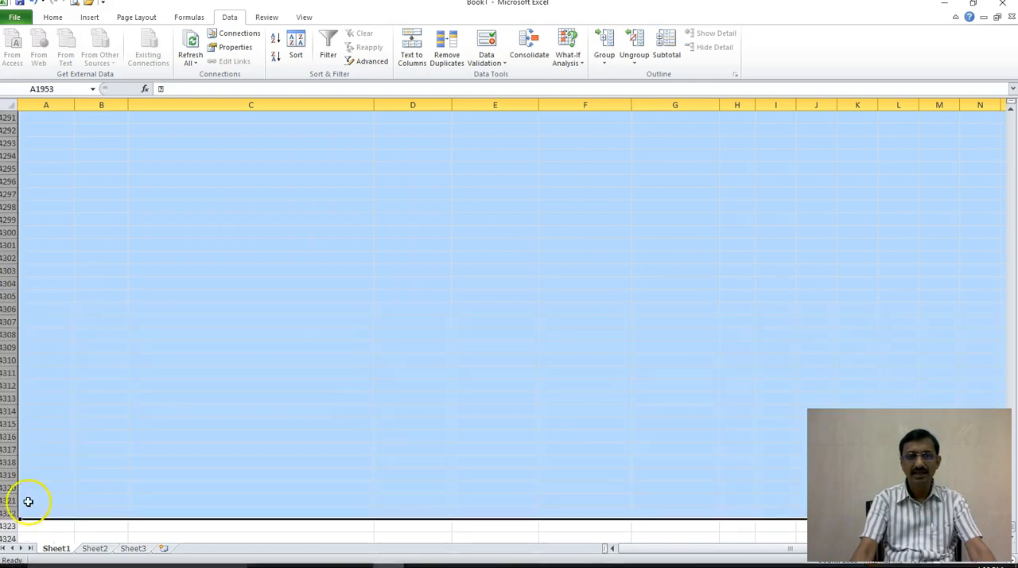
pyautogui.rightClick(240, 315)
pyautogui.click(264, 412)
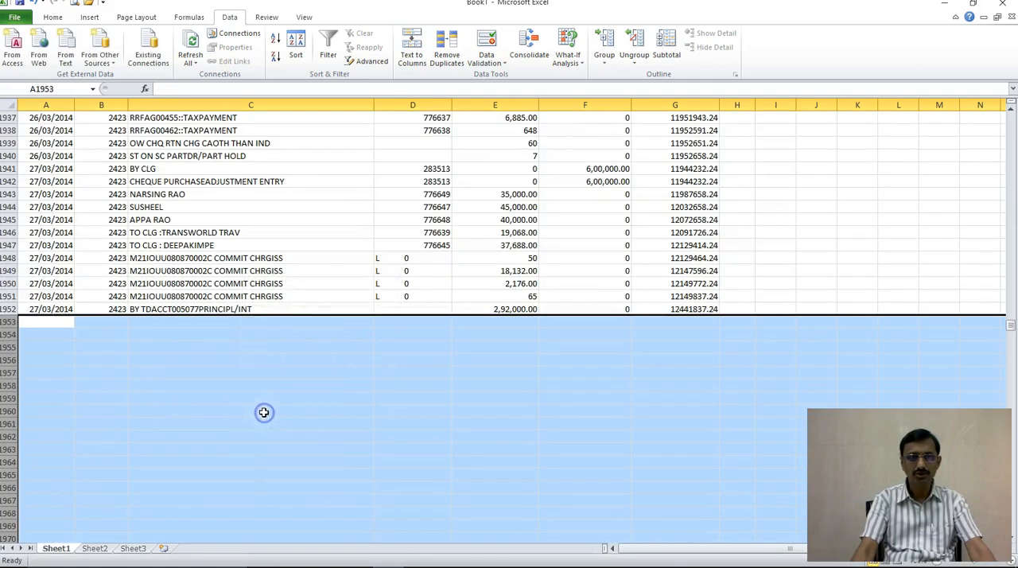
pyautogui.click(246, 360)
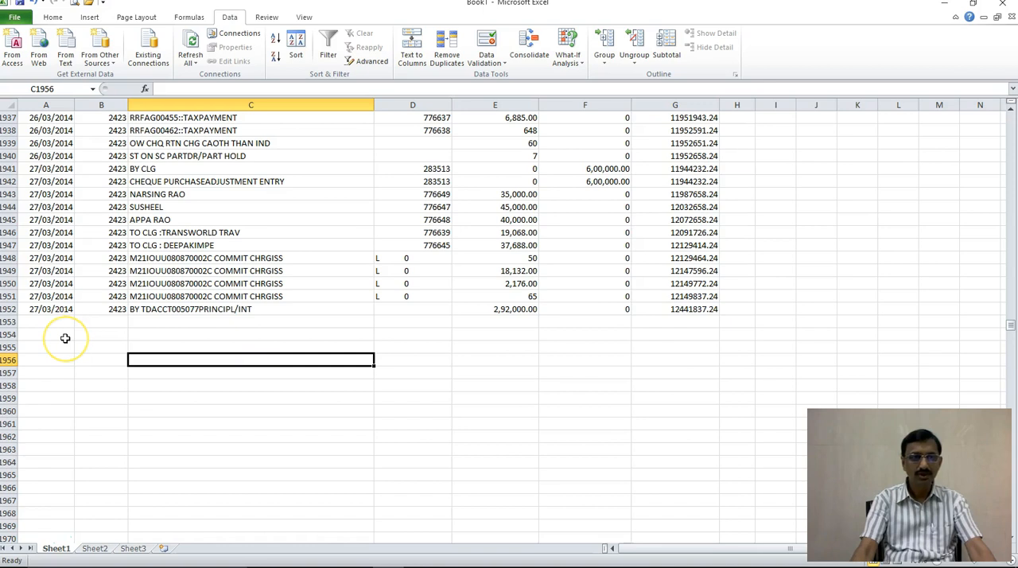
# Step: Check the last transaction row 1952 and its closing balance in G1952, and return to the top of the sheet
pyautogui.click(19, 313)
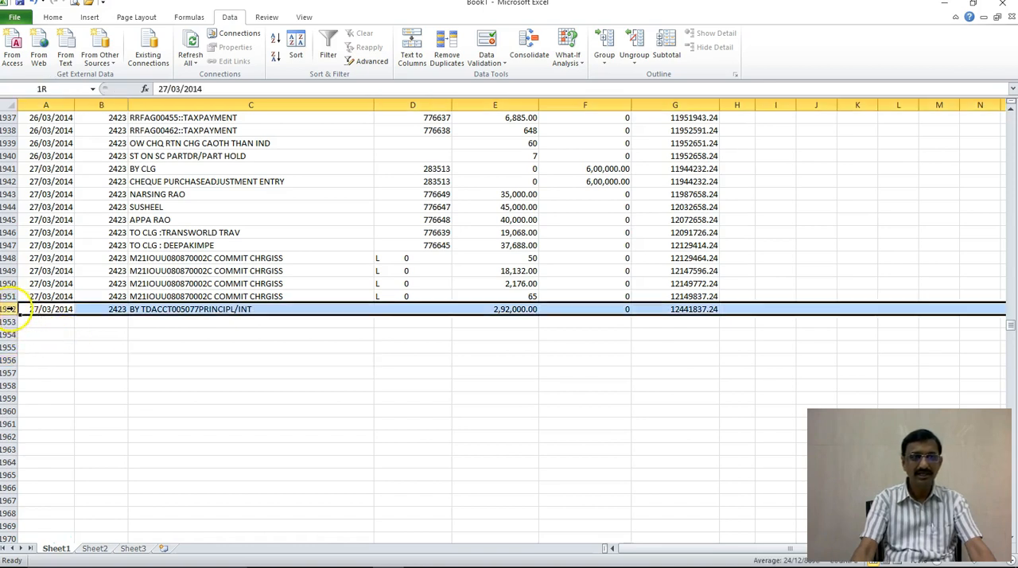
pyautogui.click(170, 384)
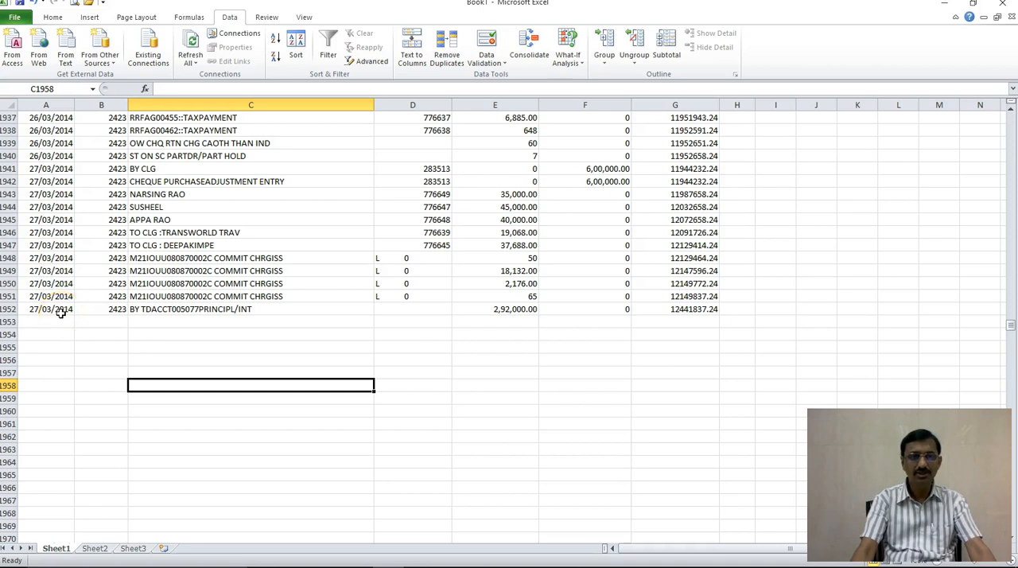
pyautogui.click(699, 310)
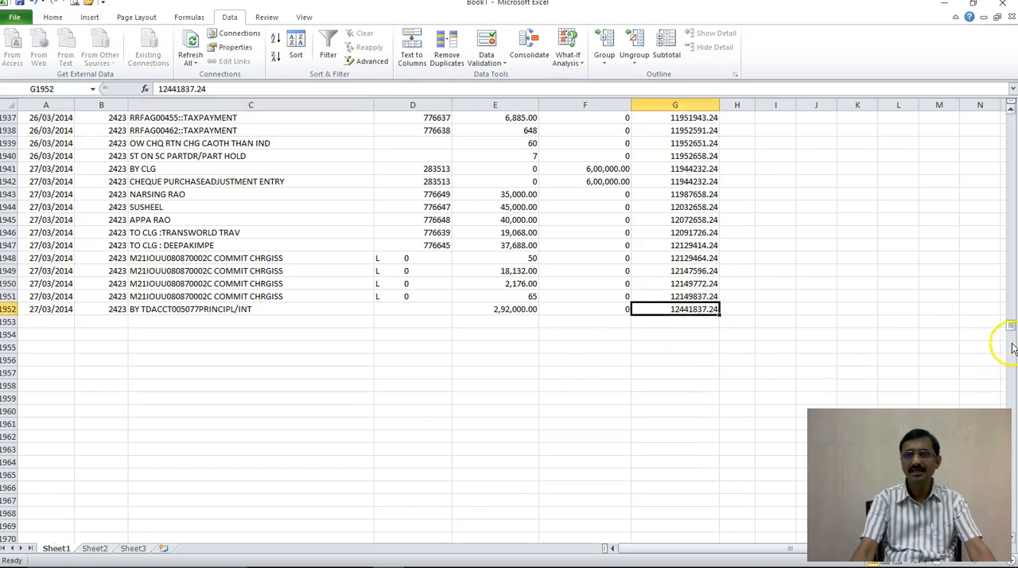
pyautogui.moveTo(1010, 325); pyautogui.dragTo(996, 46)
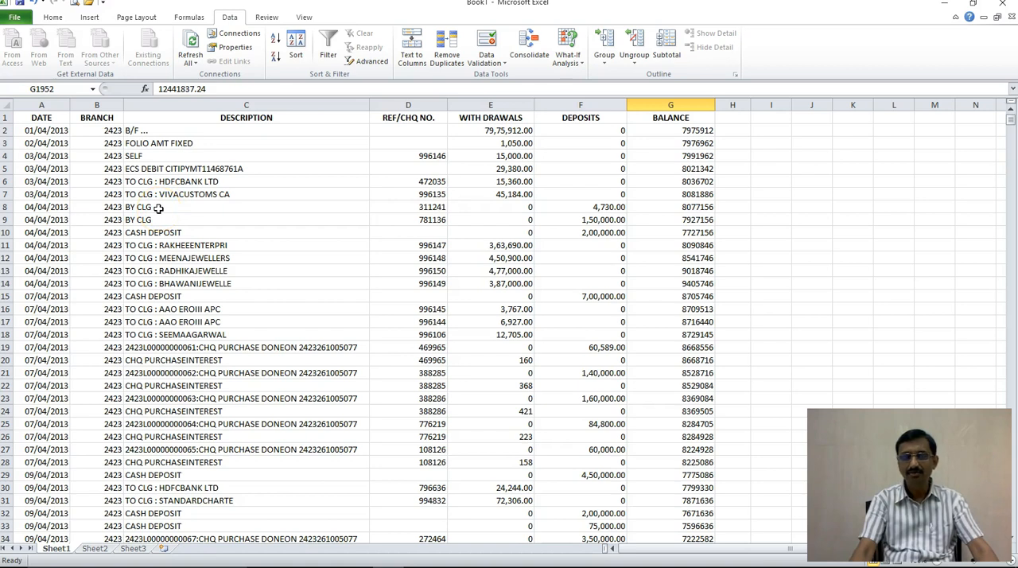
# Step: Apply a top and bottom border to the header cells A1:G1
pyautogui.moveTo(36, 121); pyautogui.dragTo(671, 117)
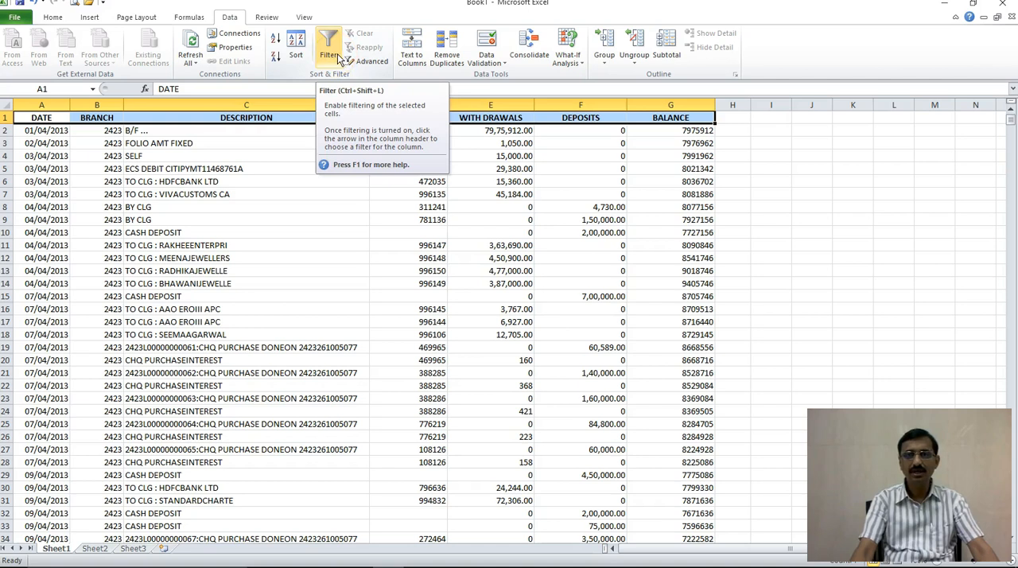
pyautogui.click(51, 18)
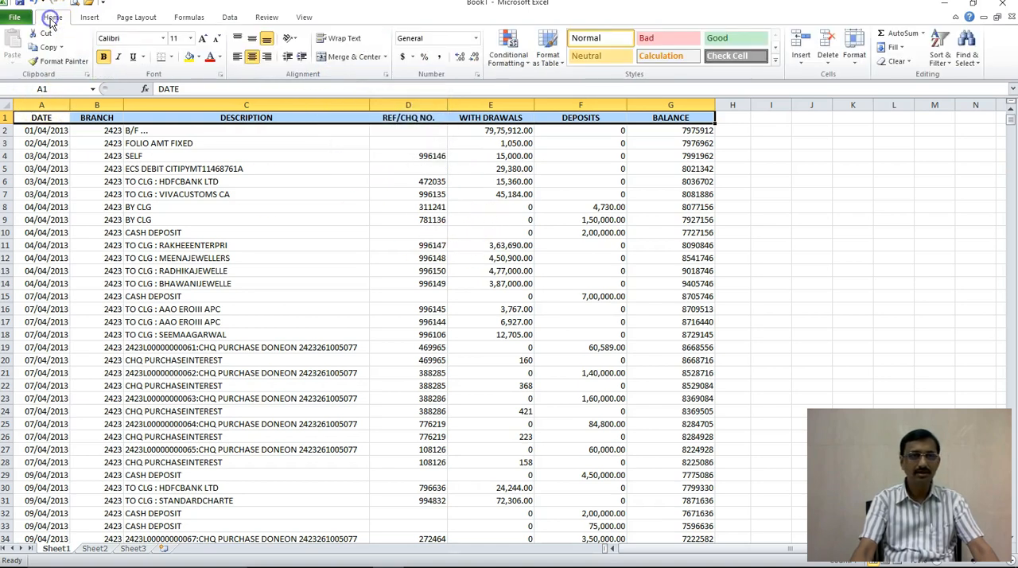
pyautogui.click(170, 58)
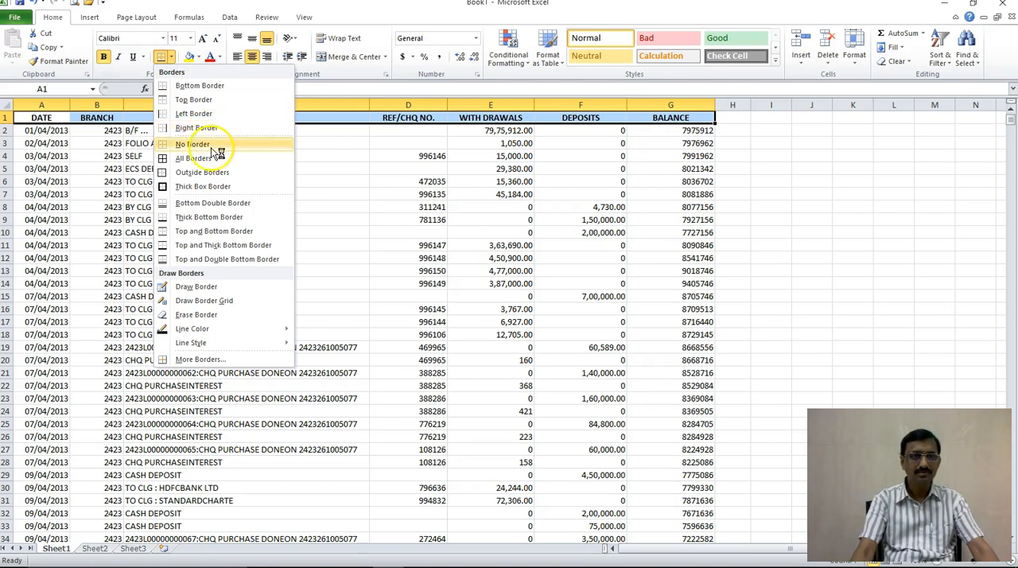
pyautogui.click(213, 231)
pyautogui.click(357, 263)
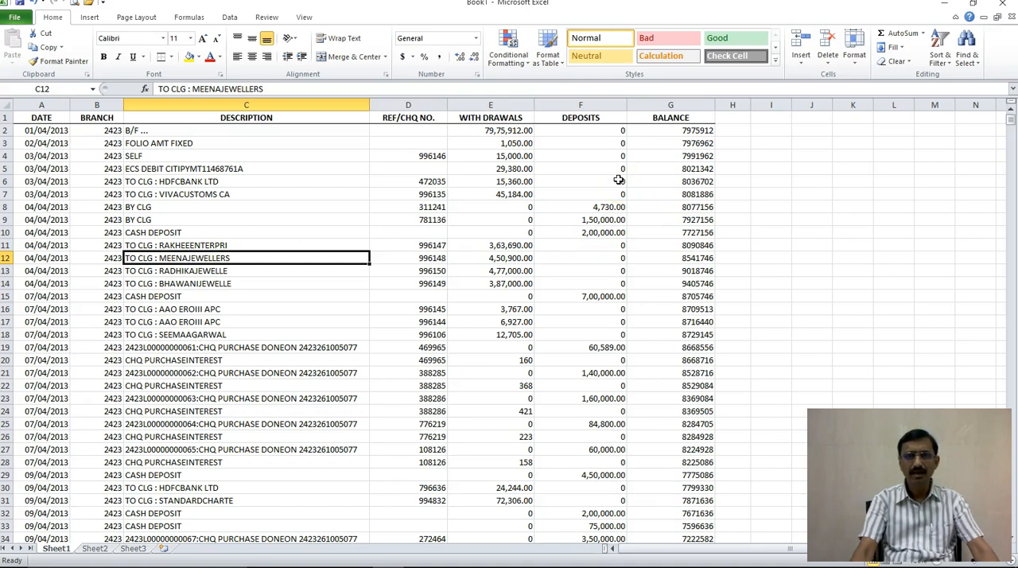
# Step: Format the WITH DRAWALS, DEPOSITS and BALANCE columns as Number with 2 decimal places and the 1000 separator
pyautogui.moveTo(493, 105); pyautogui.dragTo(662, 120)
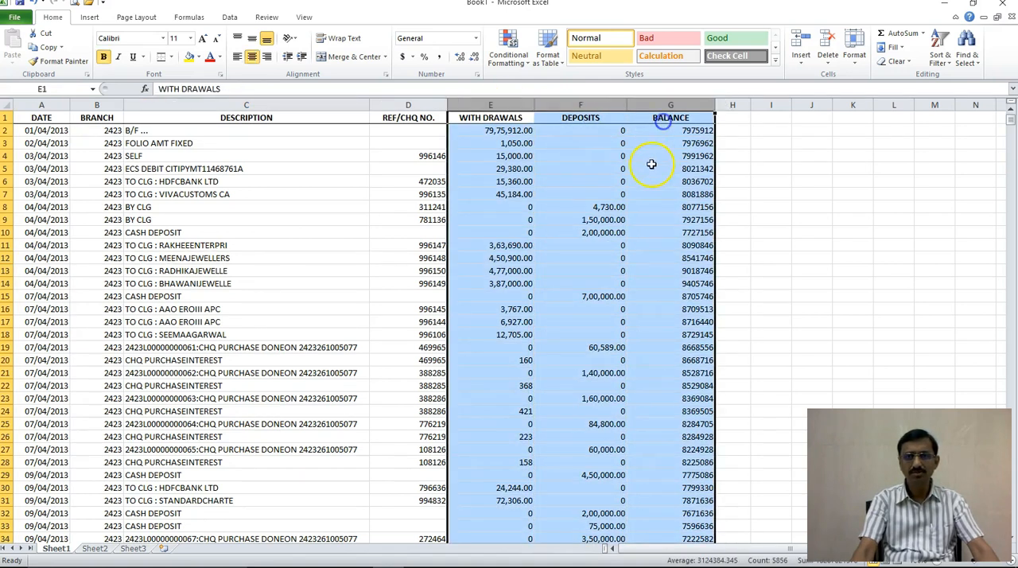
pyautogui.rightClick(651, 164)
pyautogui.click(696, 294)
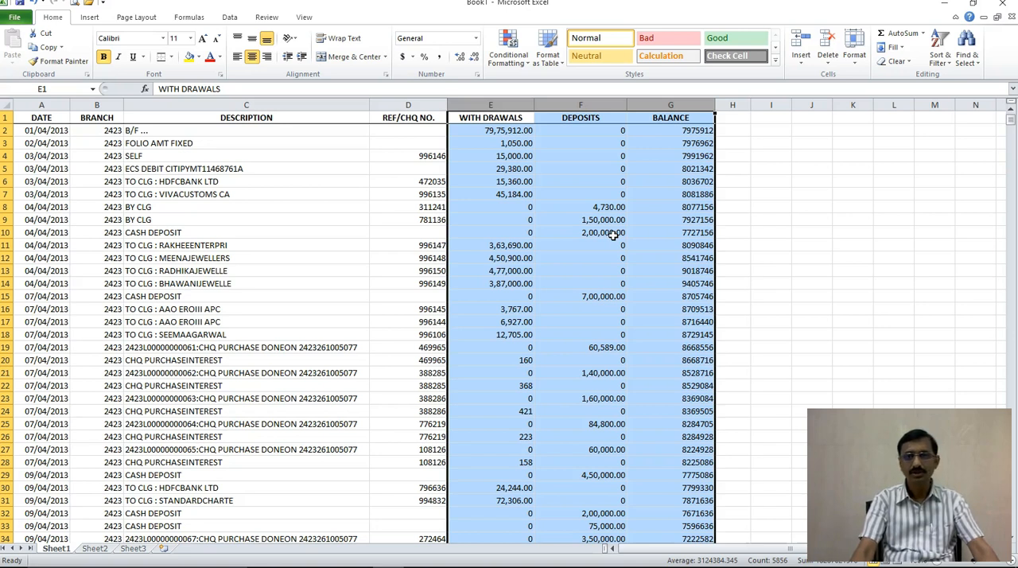
pyautogui.hotkey('ctrl', '1')
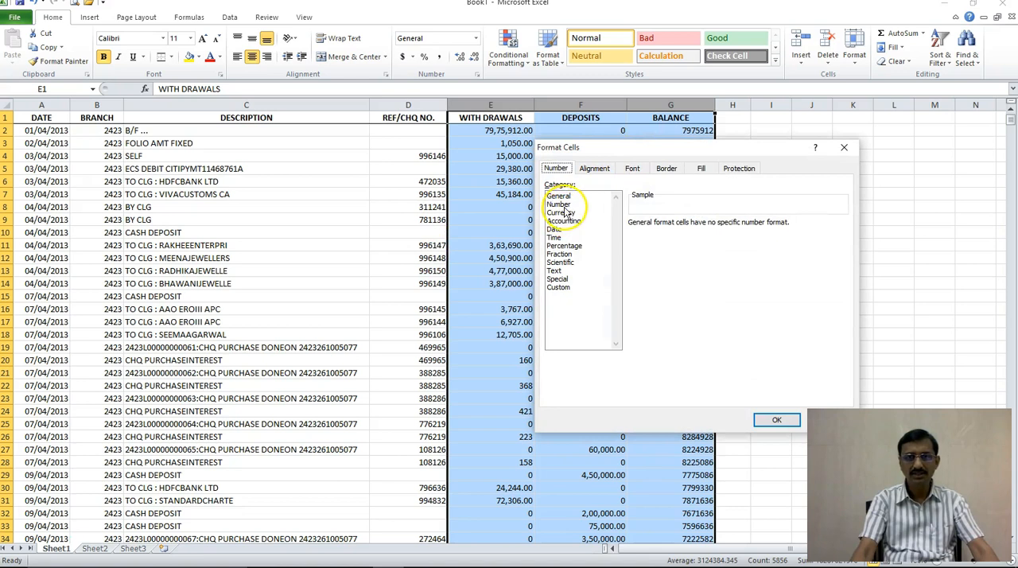
pyautogui.click(566, 205)
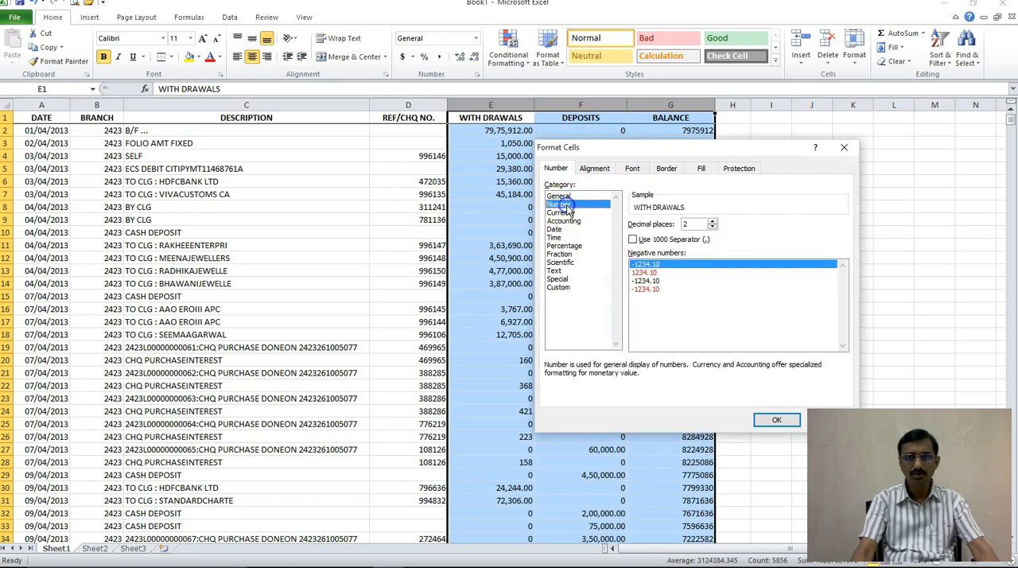
pyautogui.click(633, 240)
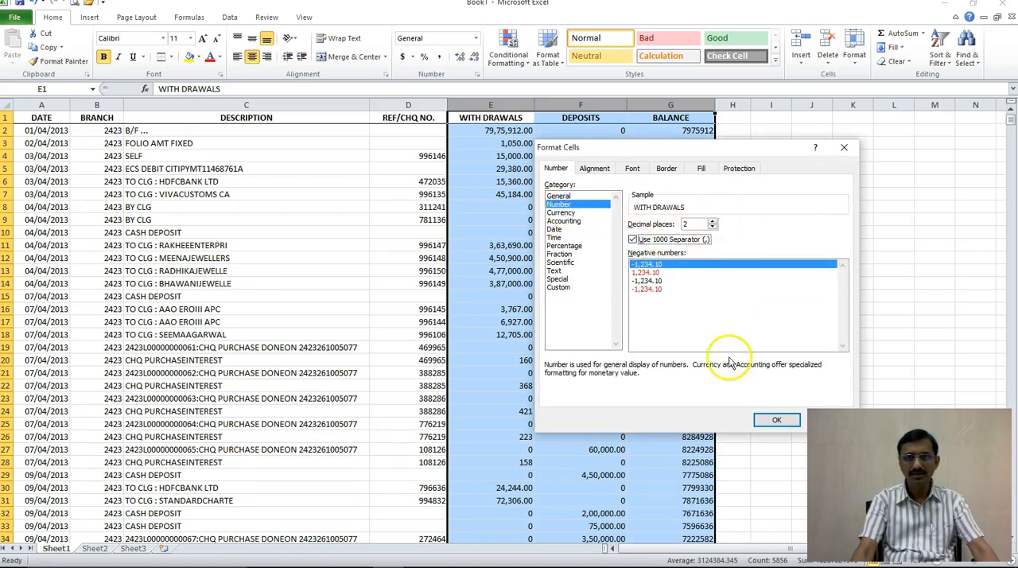
pyautogui.click(773, 420)
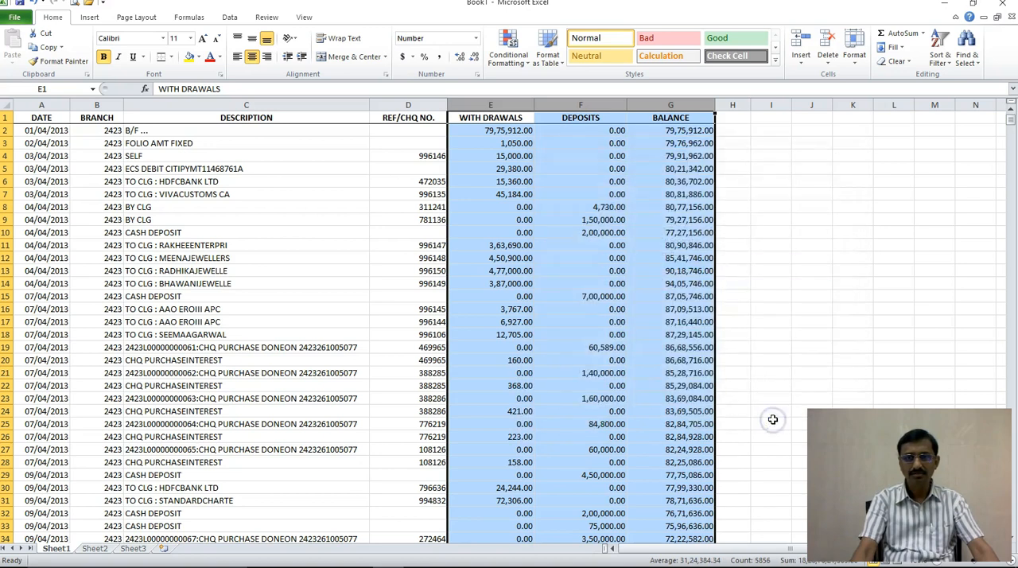
pyautogui.click(597, 348)
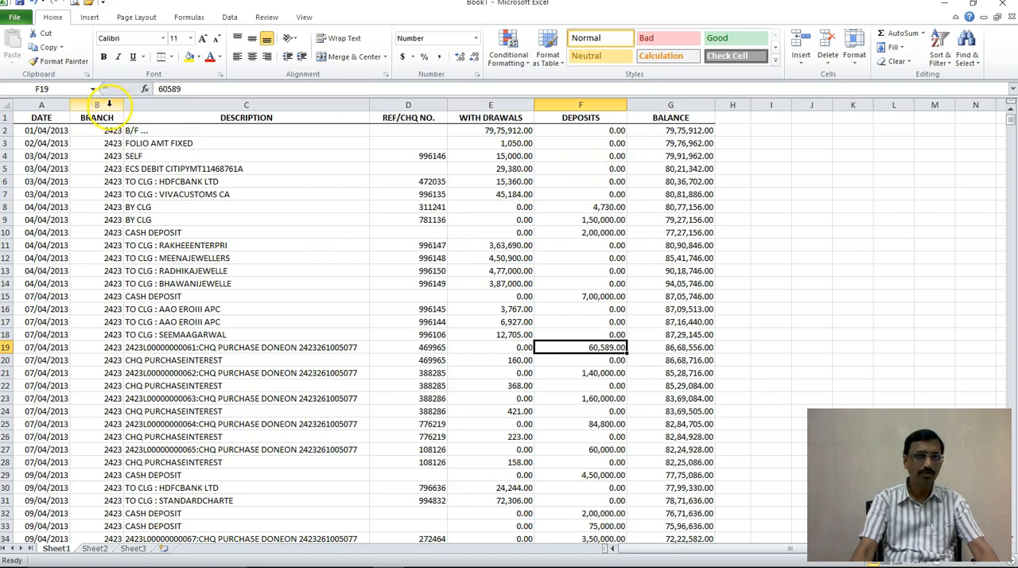
# Step: Centre the contents of the BRANCH and DATE columns
pyautogui.click(97, 105)
pyautogui.click(249, 60)
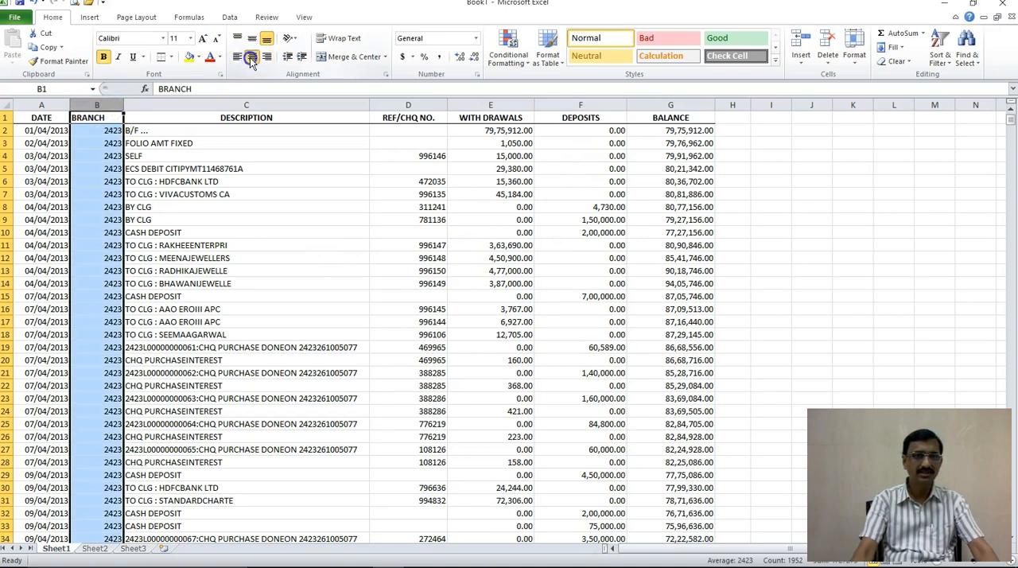
pyautogui.click(41, 105)
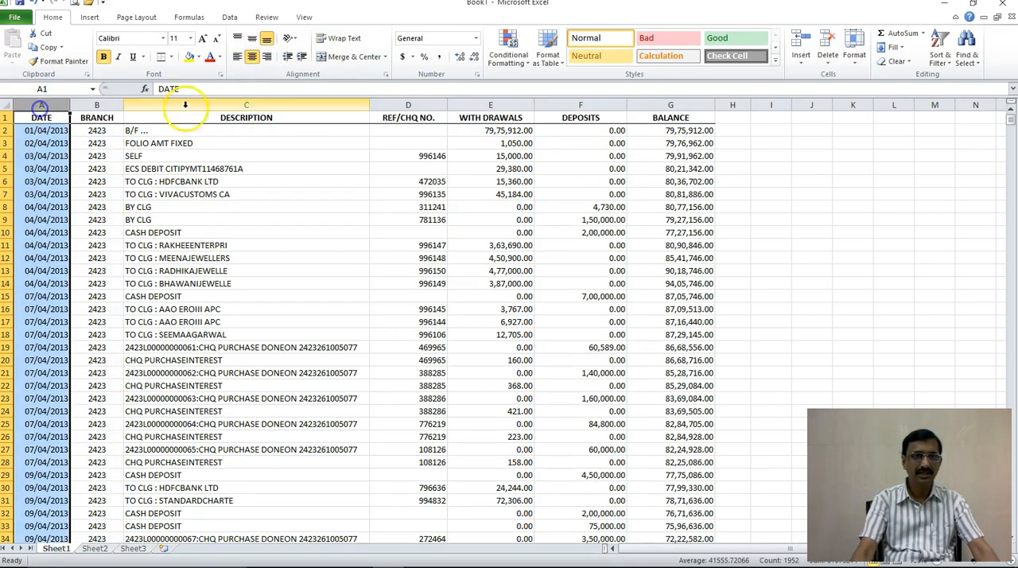
pyautogui.click(252, 59)
pyautogui.click(251, 60)
pyautogui.click(304, 207)
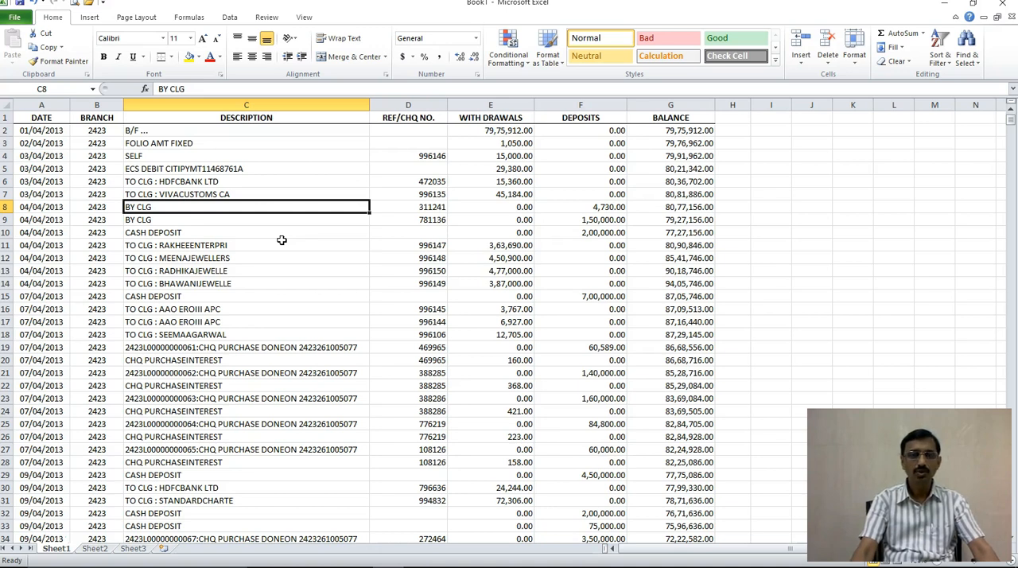
# Step: Turn on filtering for the whole sheet so that every header cell in row 1 gets a filter
pyautogui.click(129, 206)
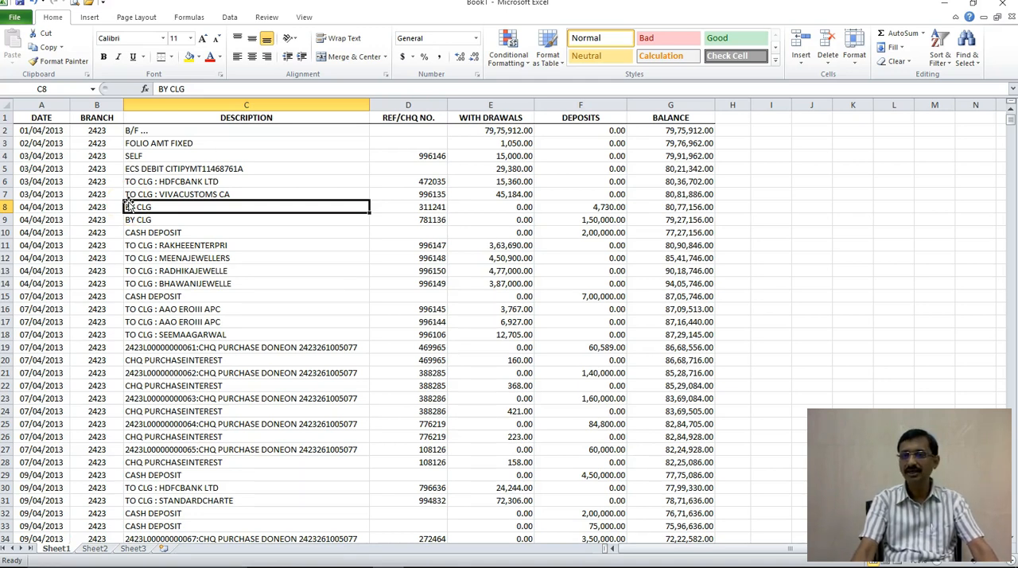
pyautogui.click(6, 104)
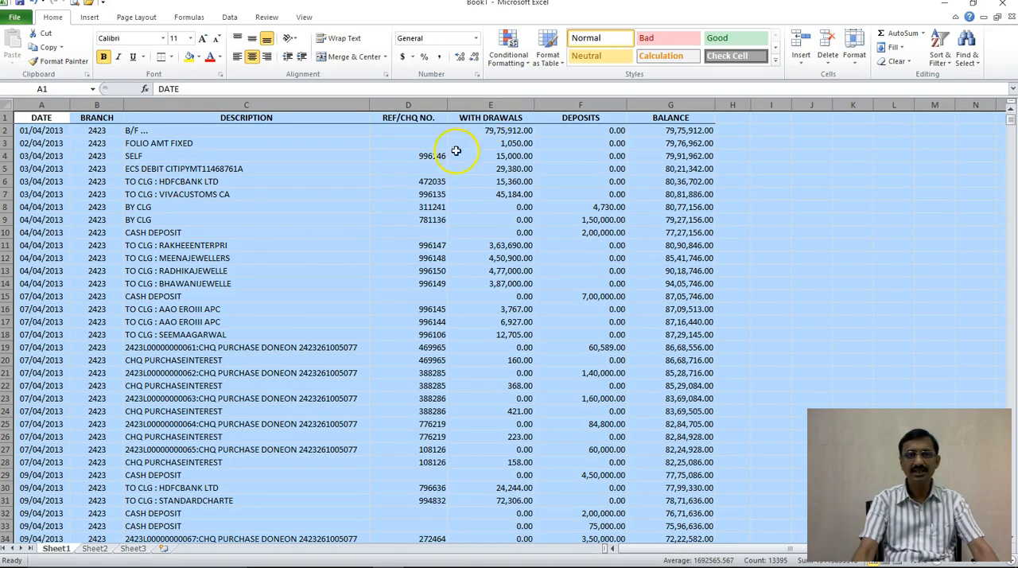
pyautogui.click(229, 17)
pyautogui.click(328, 53)
pyautogui.click(347, 205)
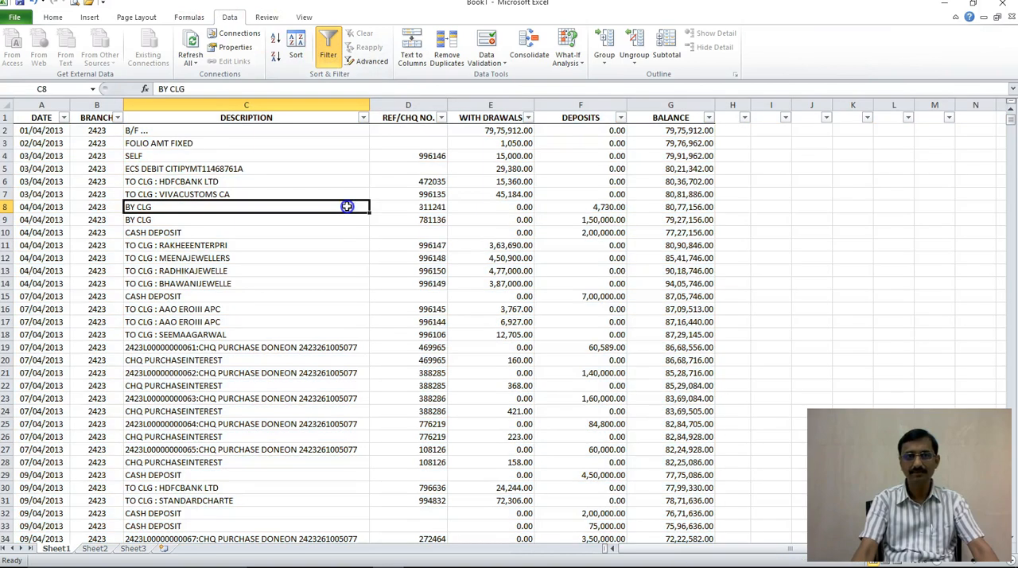
# Step: Filter the DESCRIPTION column to show only rows that contain FOLIO
pyautogui.click(363, 117)
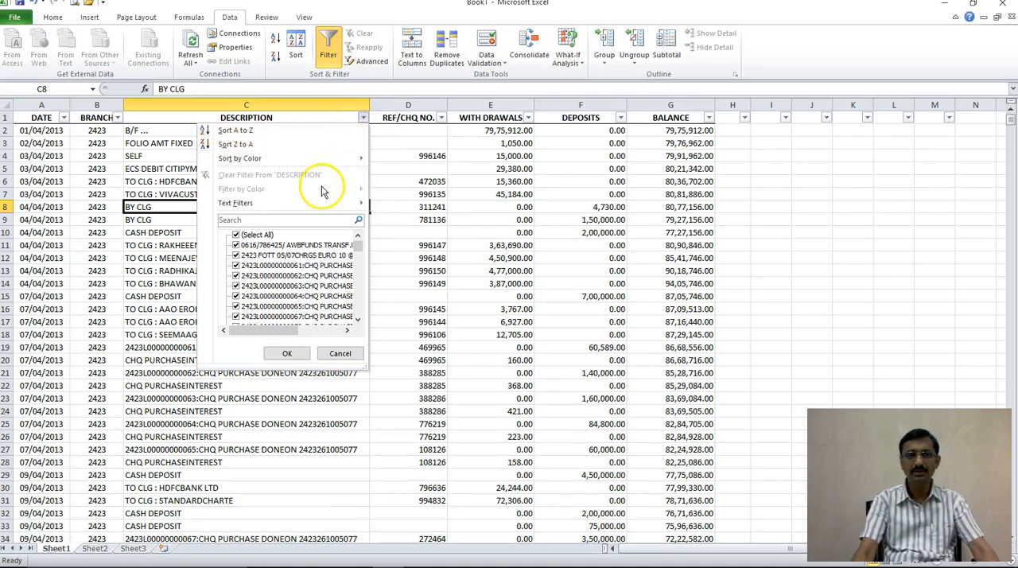
pyautogui.moveTo(323, 204)
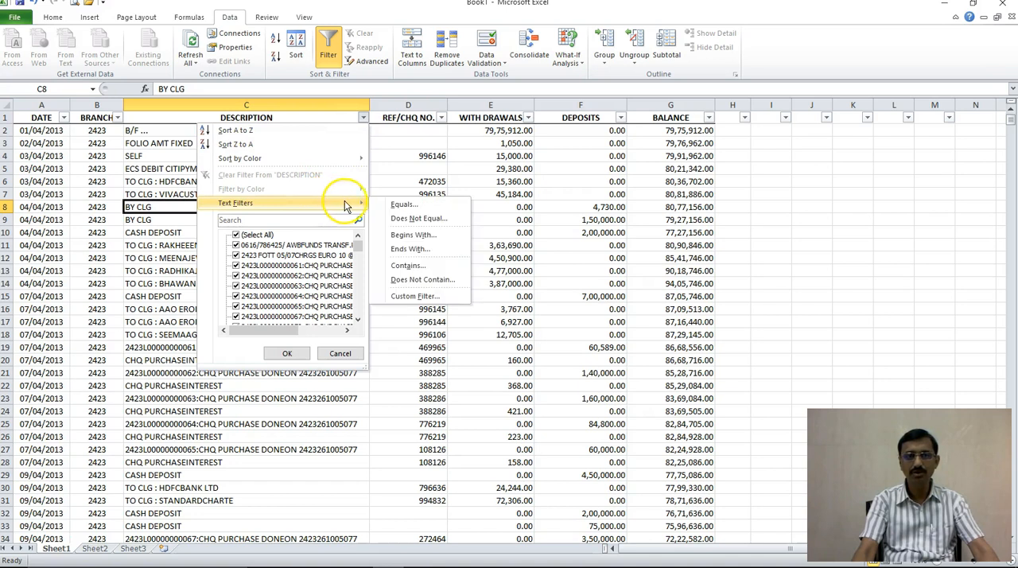
pyautogui.click(423, 270)
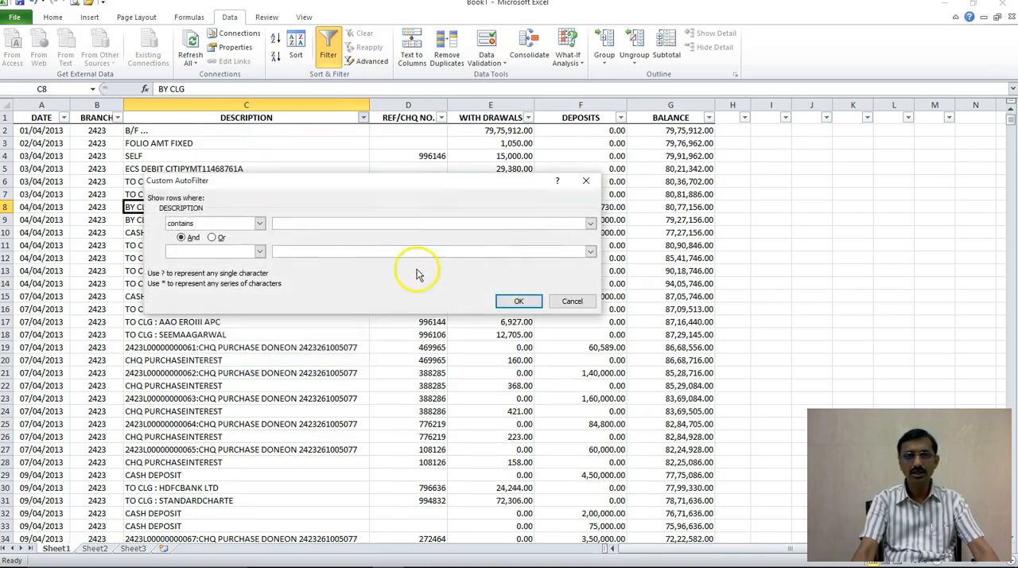
pyautogui.write('FOLIO')
pyautogui.press('Return')
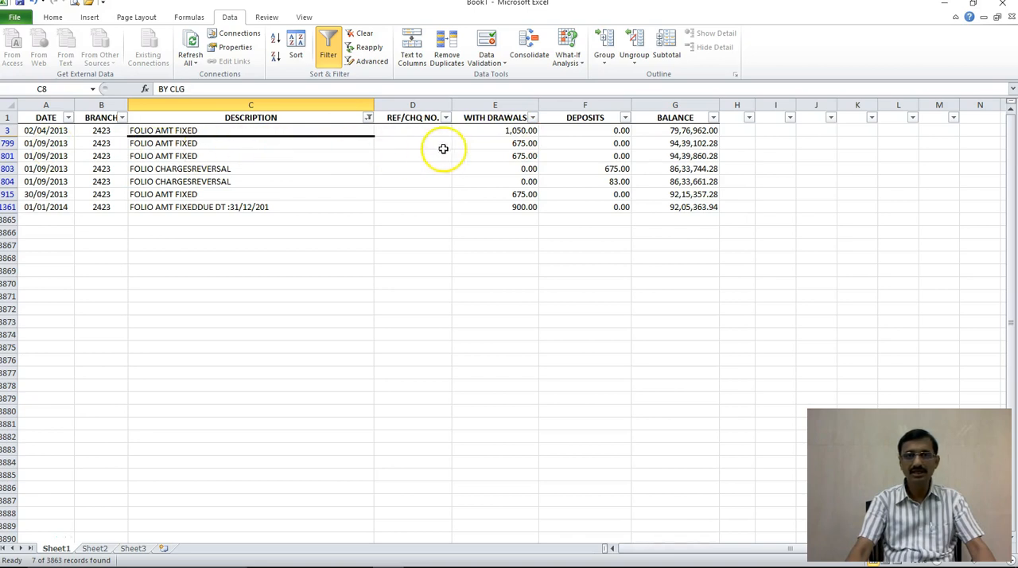
# Step: Compare the dates and withdrawals of the FOLIO AMT FIXED entries with the deposits of the FOLIO CHARGESREVERSAL entries
pyautogui.click(490, 145)
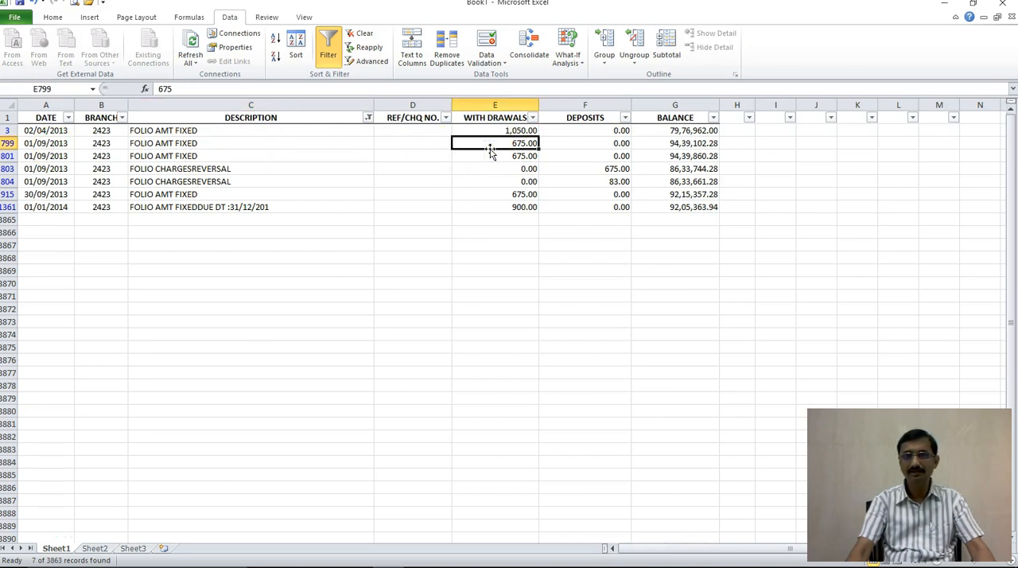
pyautogui.click(33, 156)
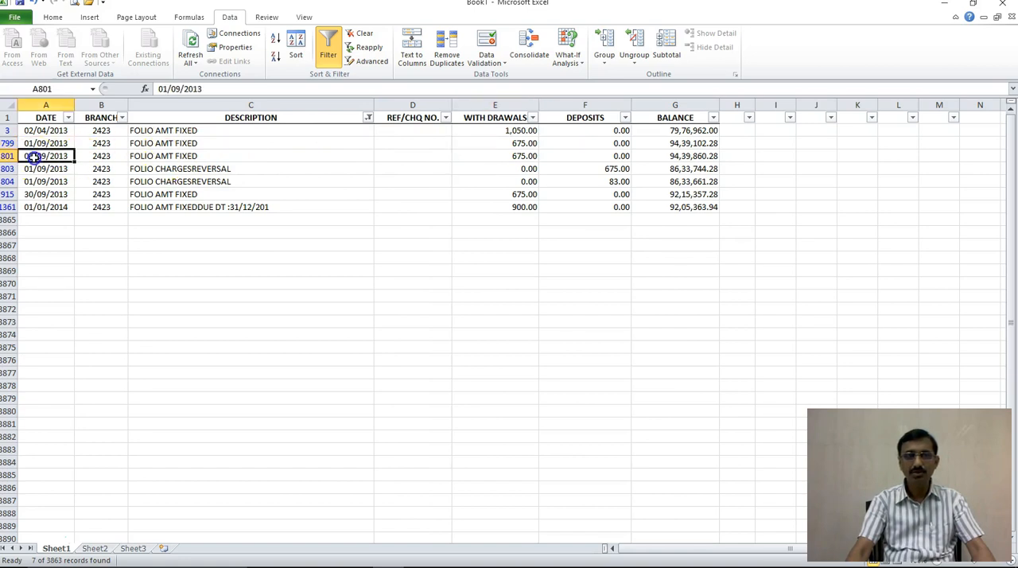
pyautogui.click(181, 156)
pyautogui.click(502, 157)
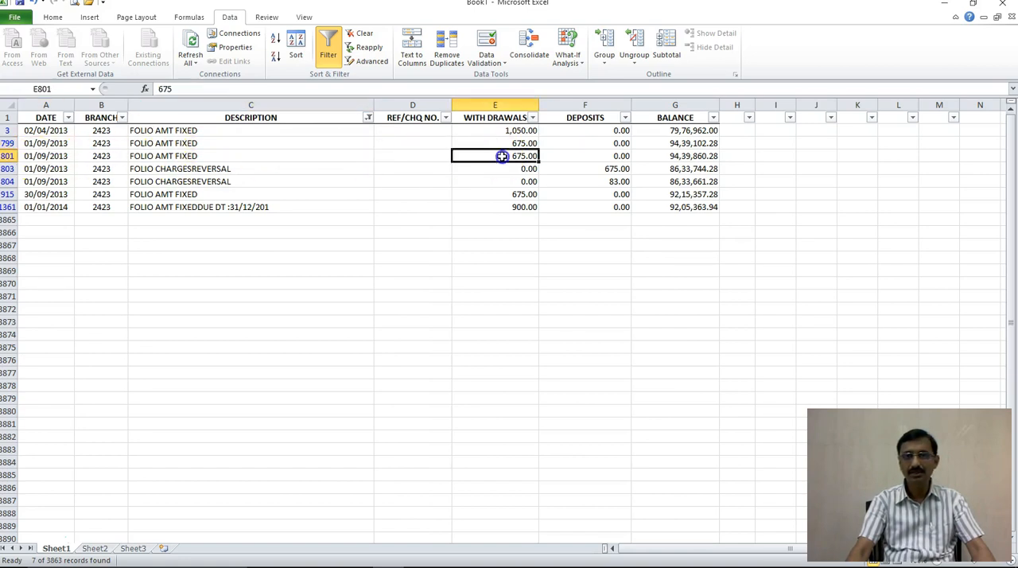
pyautogui.click(593, 170)
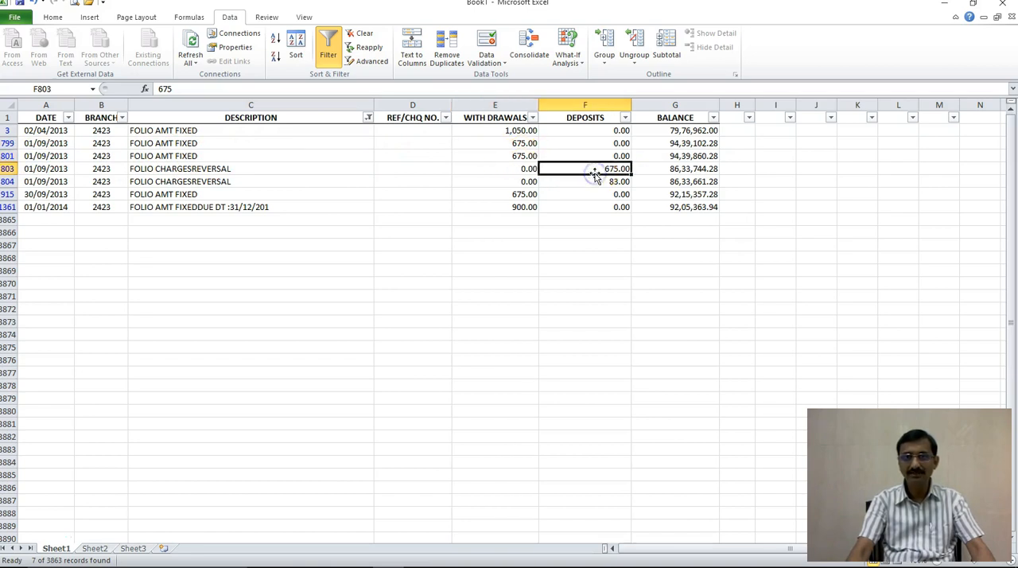
pyautogui.click(495, 157)
pyautogui.click(570, 170)
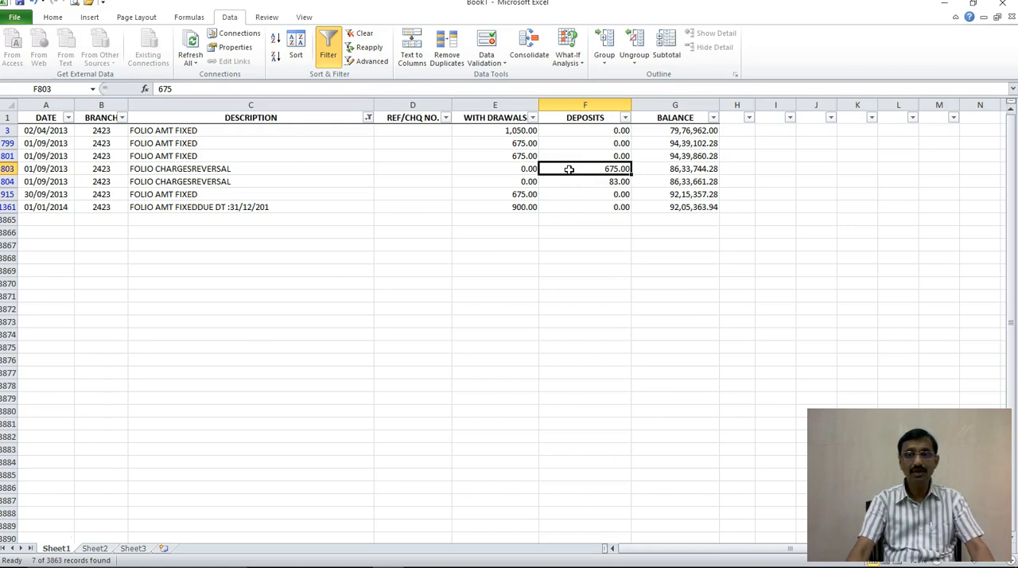
pyautogui.click(238, 143)
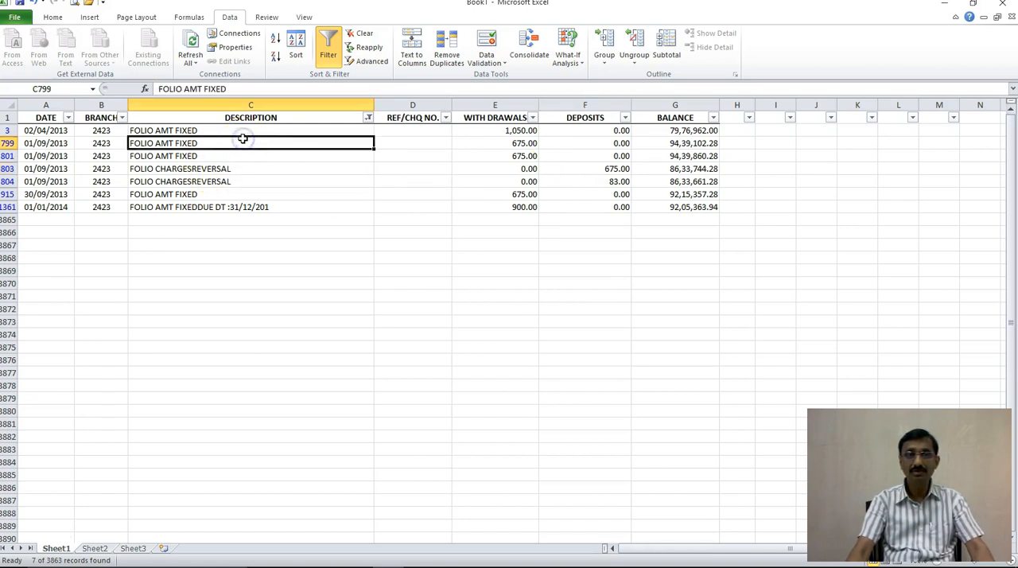
pyautogui.click(578, 179)
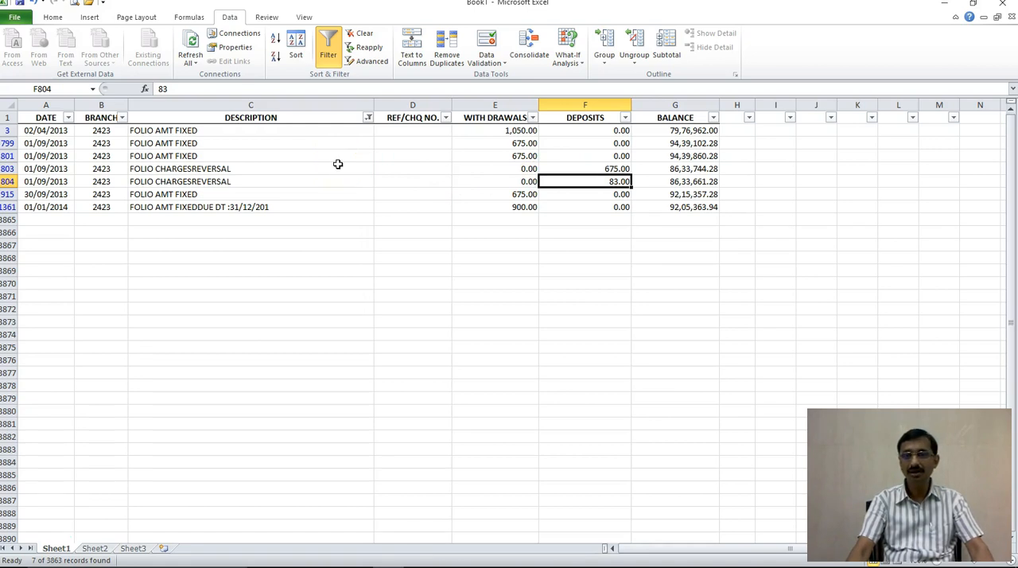
pyautogui.click(266, 156)
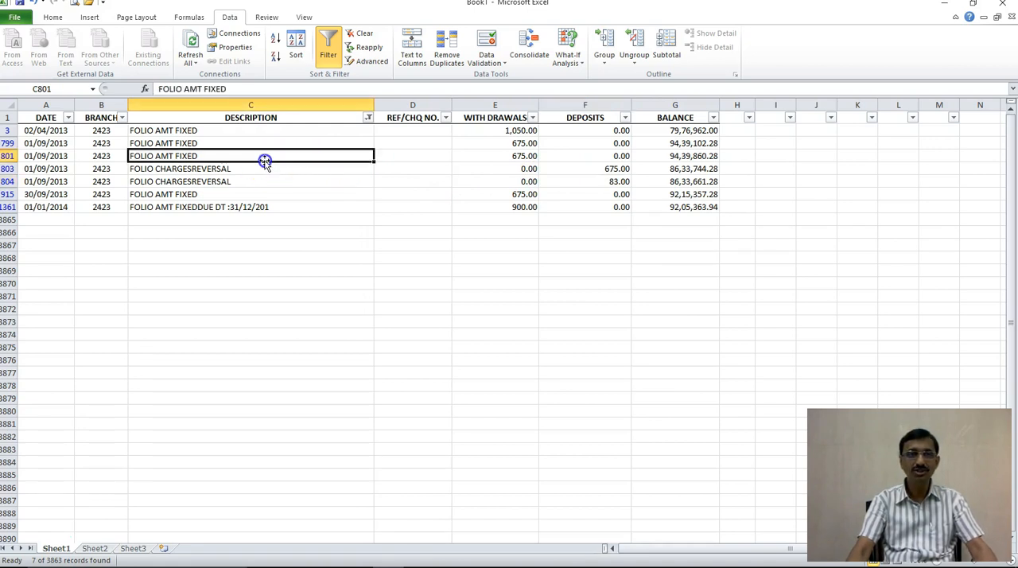
pyautogui.click(525, 144)
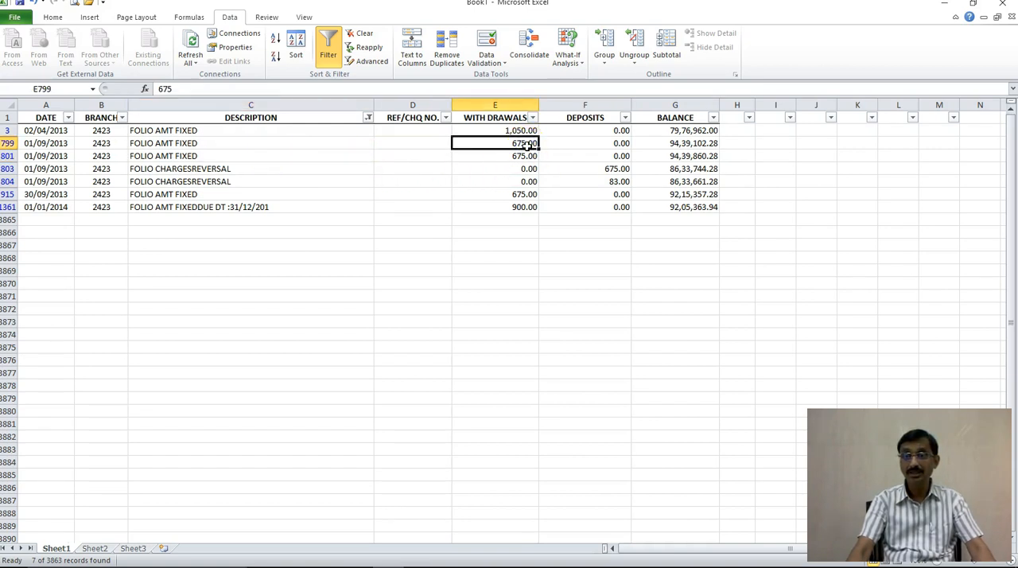
pyautogui.click(581, 167)
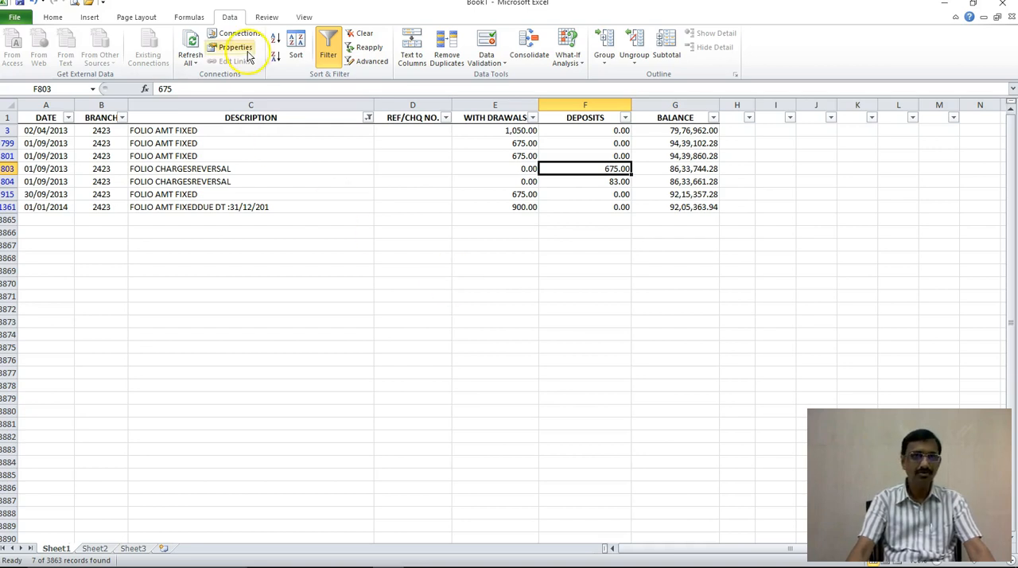
# Step: Filter the DESCRIPTION column for rows containing PROCESSING and review the dates and withdrawal amounts of those charges
pyautogui.click(369, 119)
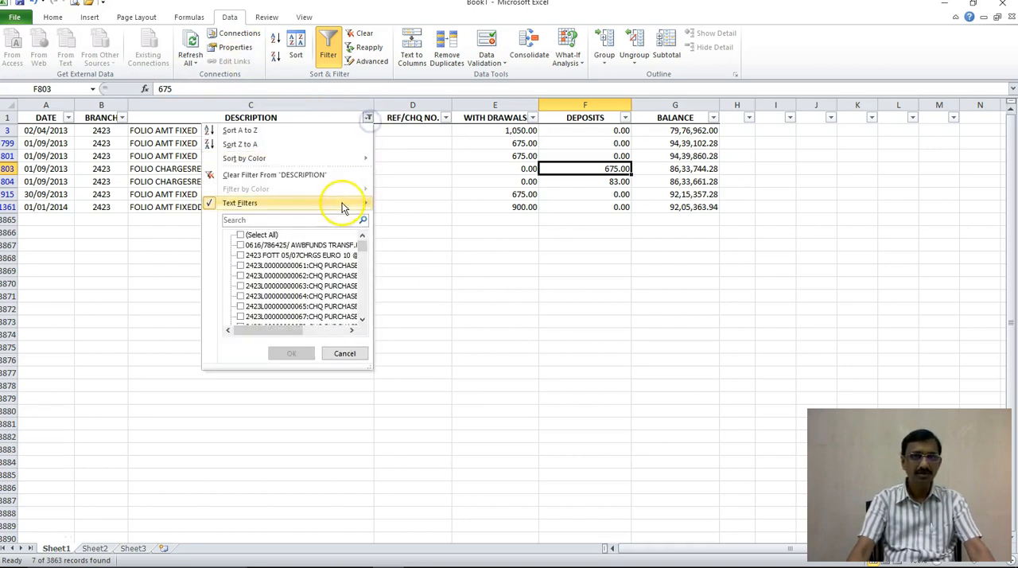
pyautogui.moveTo(345, 205)
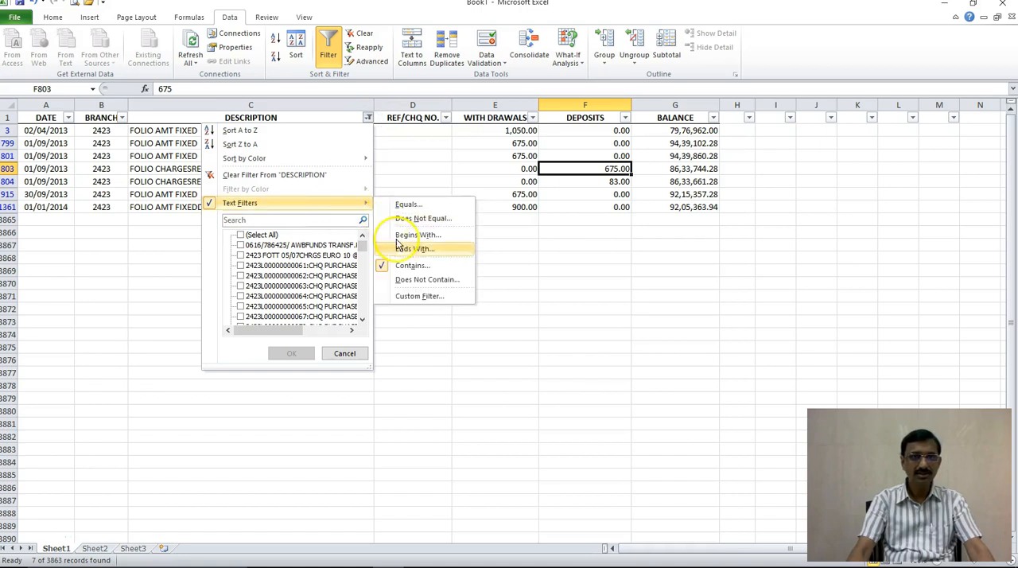
pyautogui.click(413, 267)
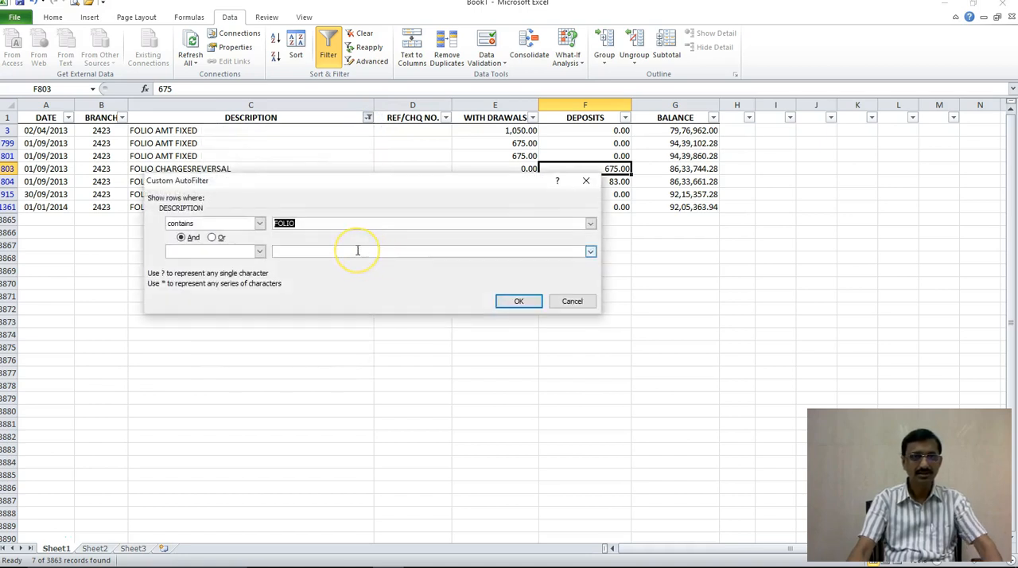
pyautogui.write('P')
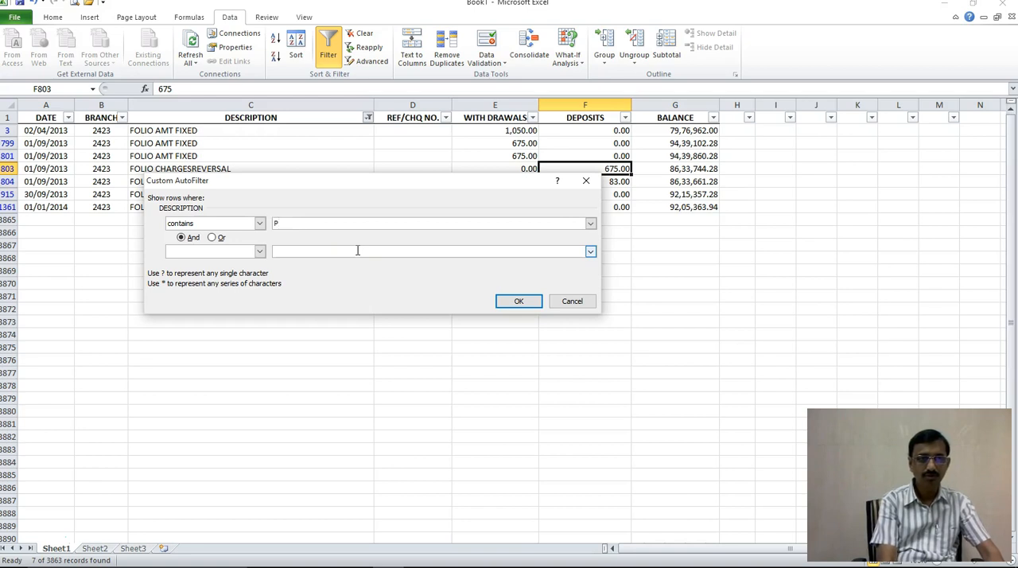
pyautogui.write('ROCESSING')
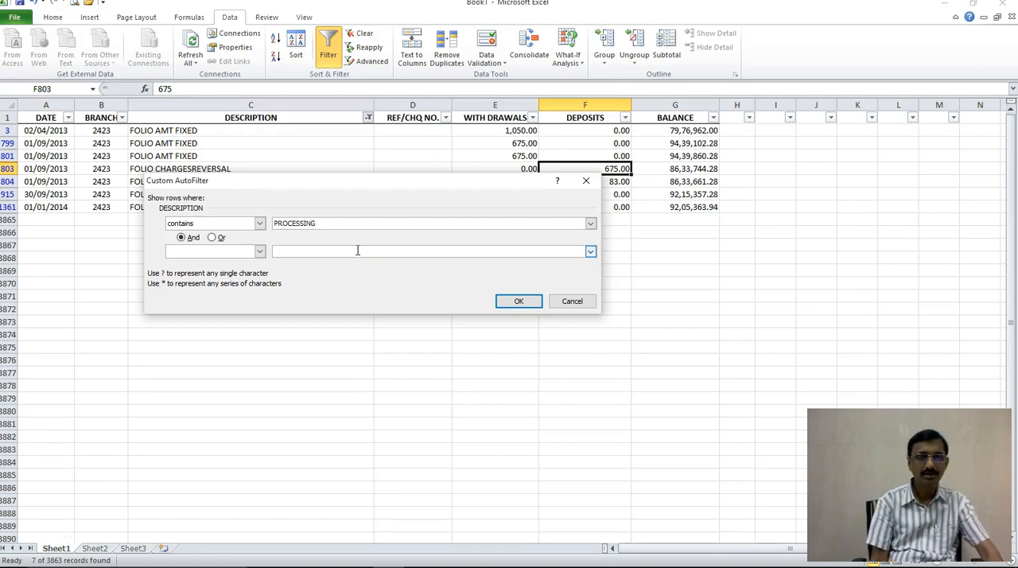
pyautogui.press('Return')
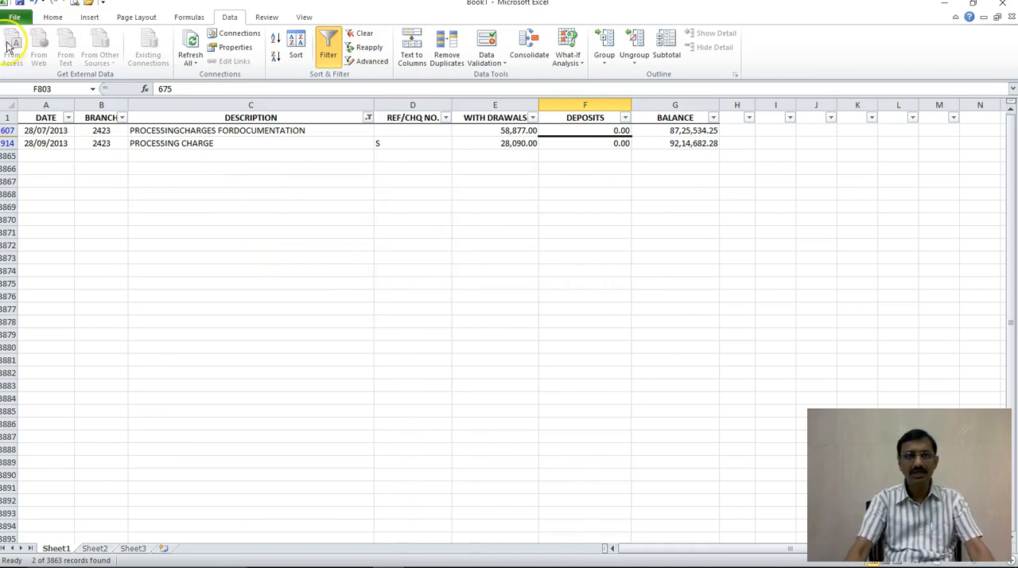
pyautogui.click(194, 130)
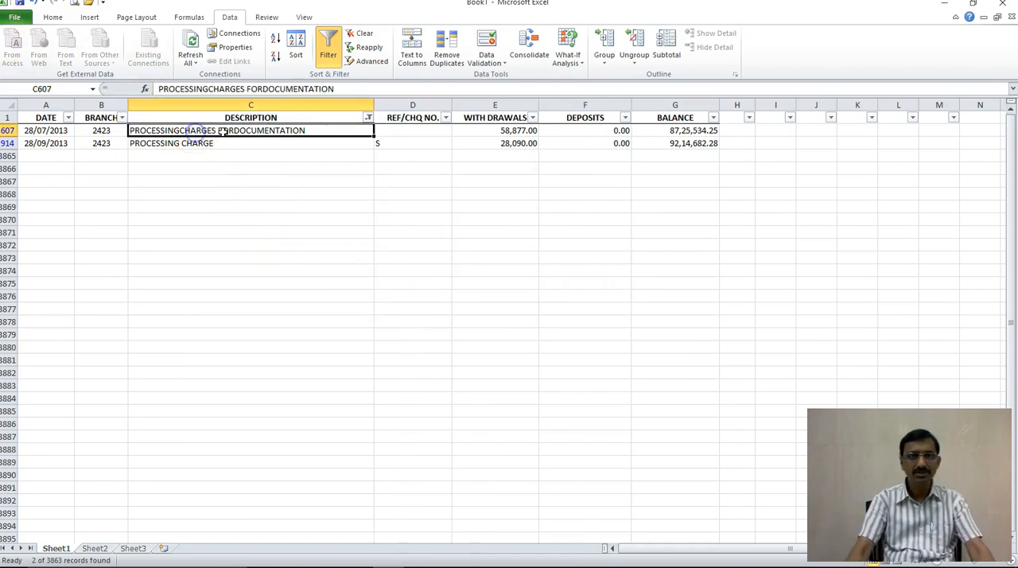
pyautogui.click(473, 132)
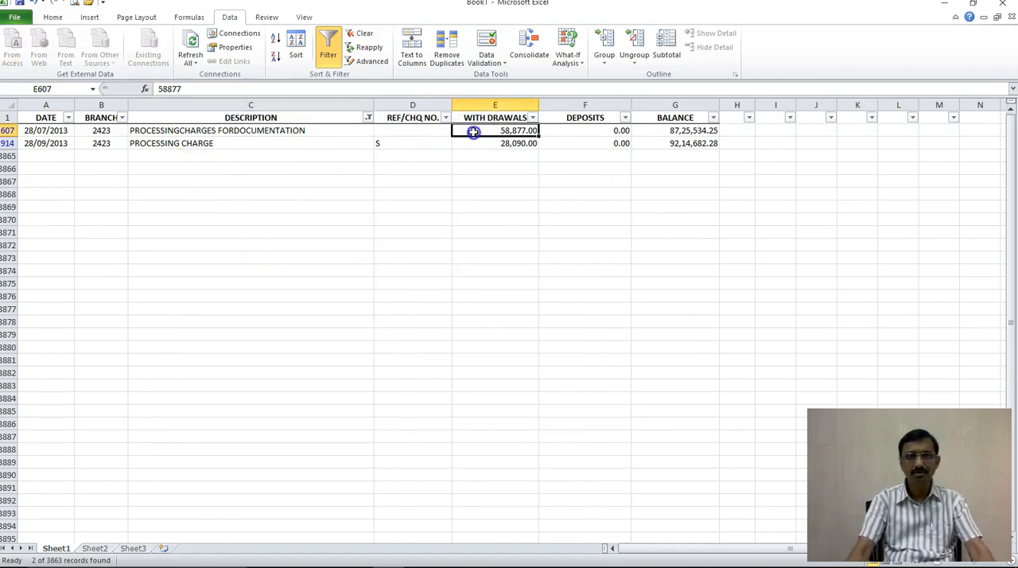
pyautogui.click(44, 131)
pyautogui.click(45, 144)
pyautogui.click(500, 143)
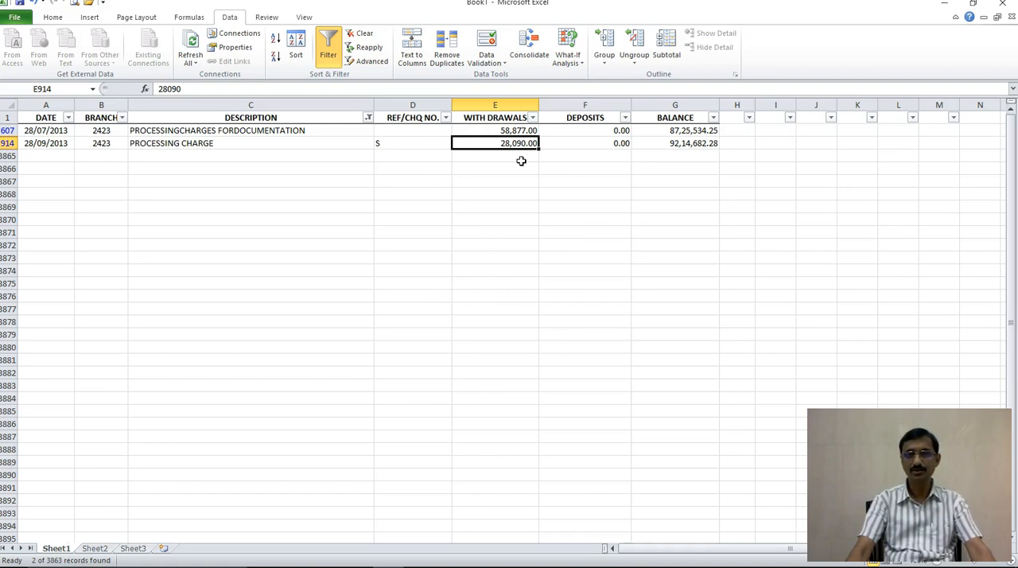
# Step: Filter the DESCRIPTION column for rows containing INSURANCE to check for insurance charges
pyautogui.click(368, 118)
pyautogui.moveTo(289, 204)
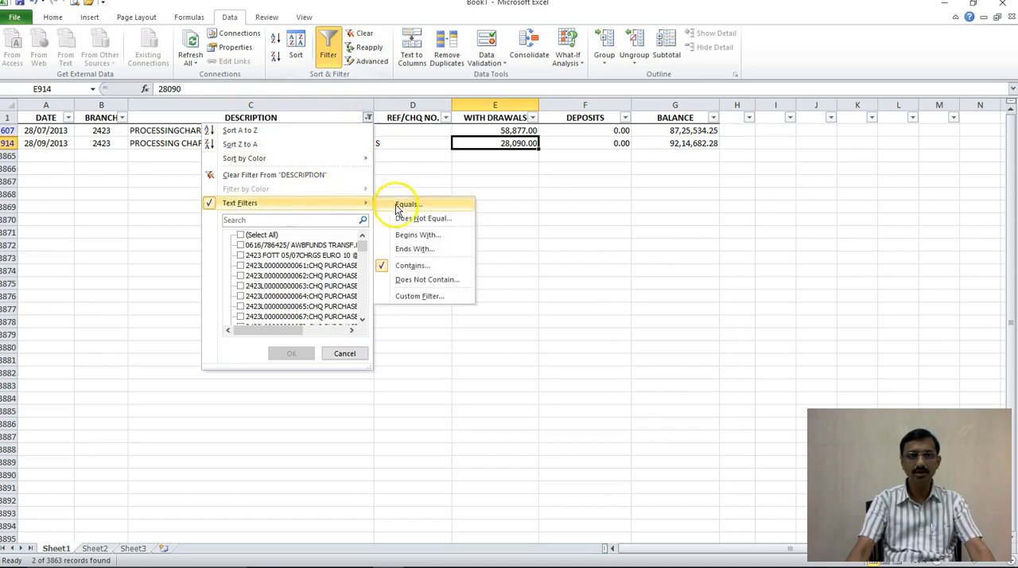
pyautogui.click(415, 265)
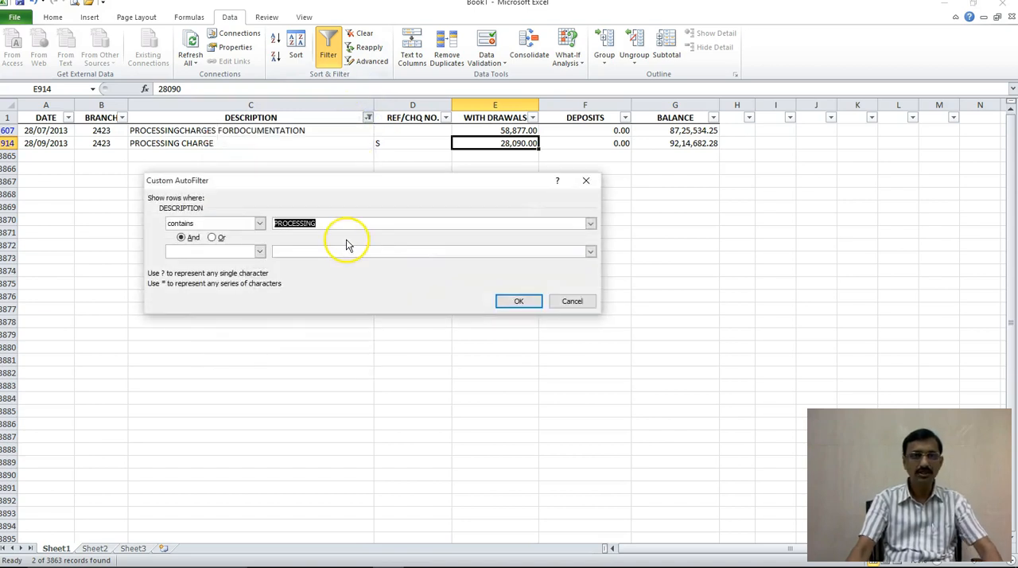
pyautogui.press('BackSpace')
pyautogui.write('INSURANCE')
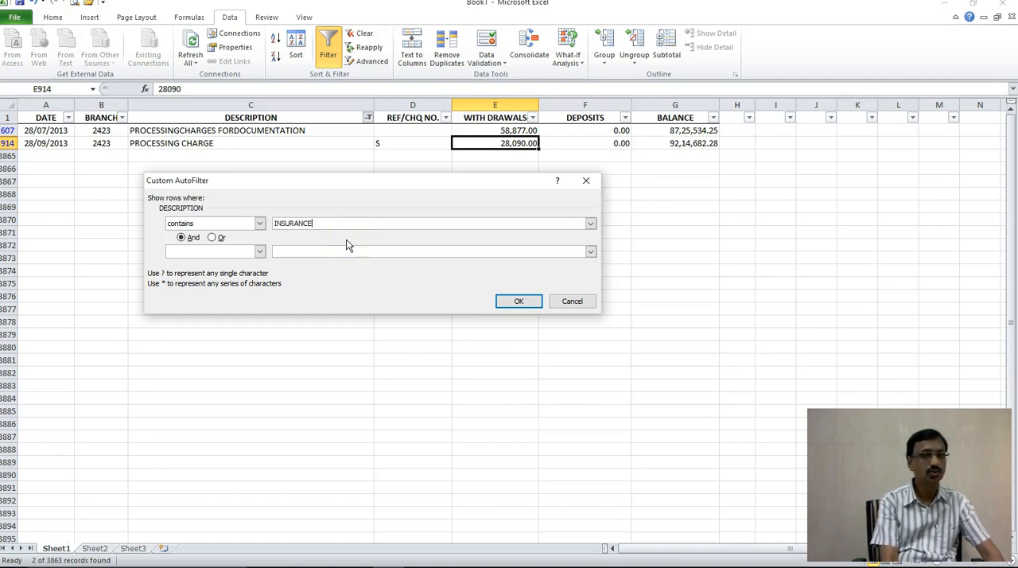
pyautogui.press('Return')
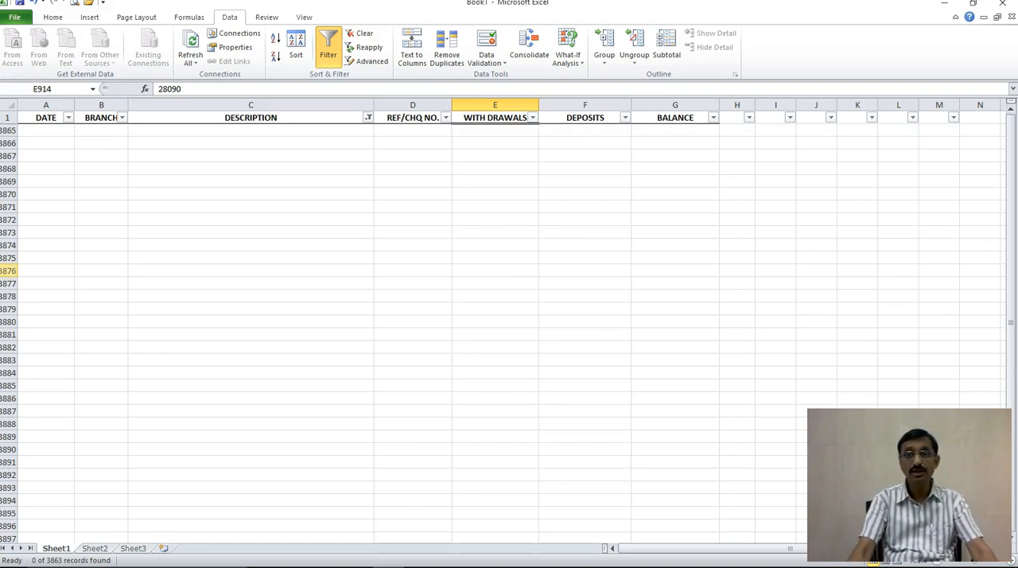
pyautogui.click(60, 289)
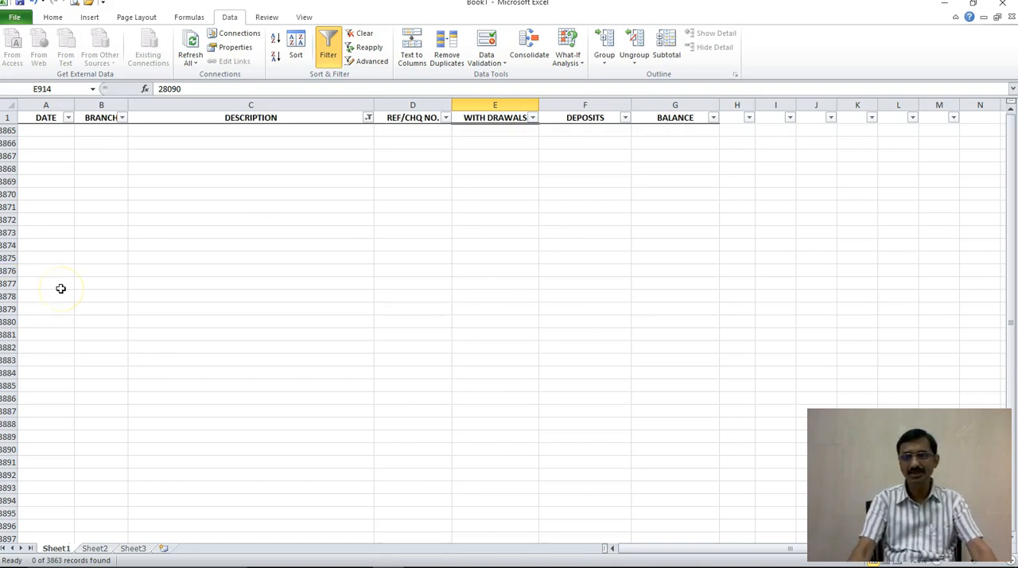
pyautogui.click(46, 260)
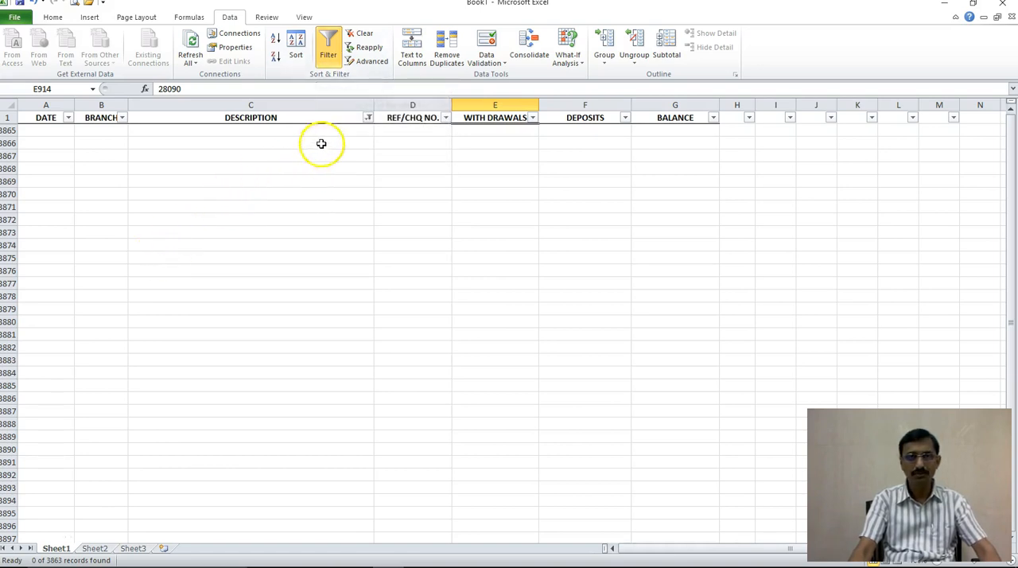
# Step: Filter the DESCRIPTION column for rows containing INSPECTION and review the dates of those charges
pyautogui.click(366, 118)
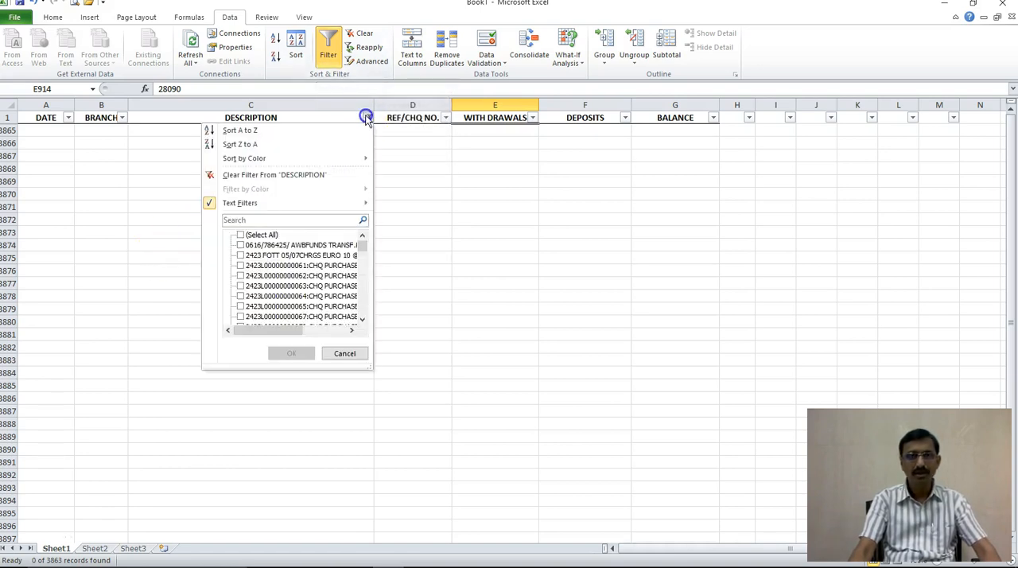
pyautogui.click(329, 204)
pyautogui.click(453, 265)
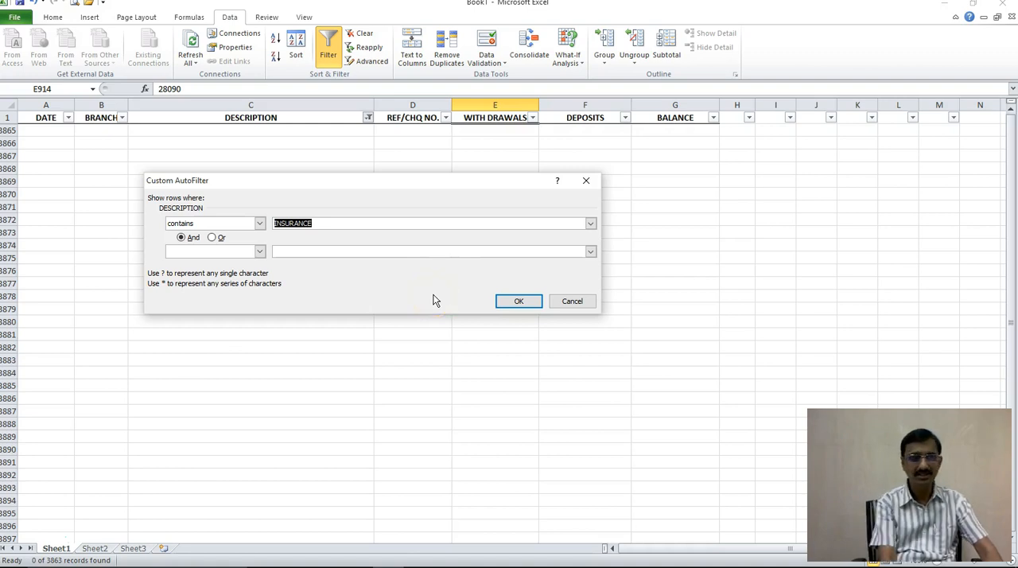
pyautogui.write('INSPECTION')
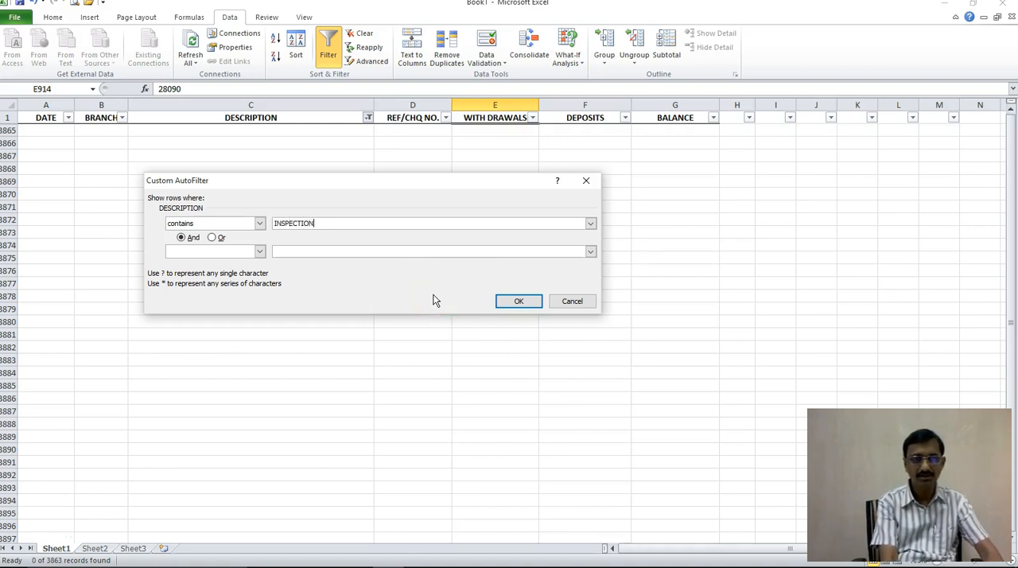
pyautogui.press('Return')
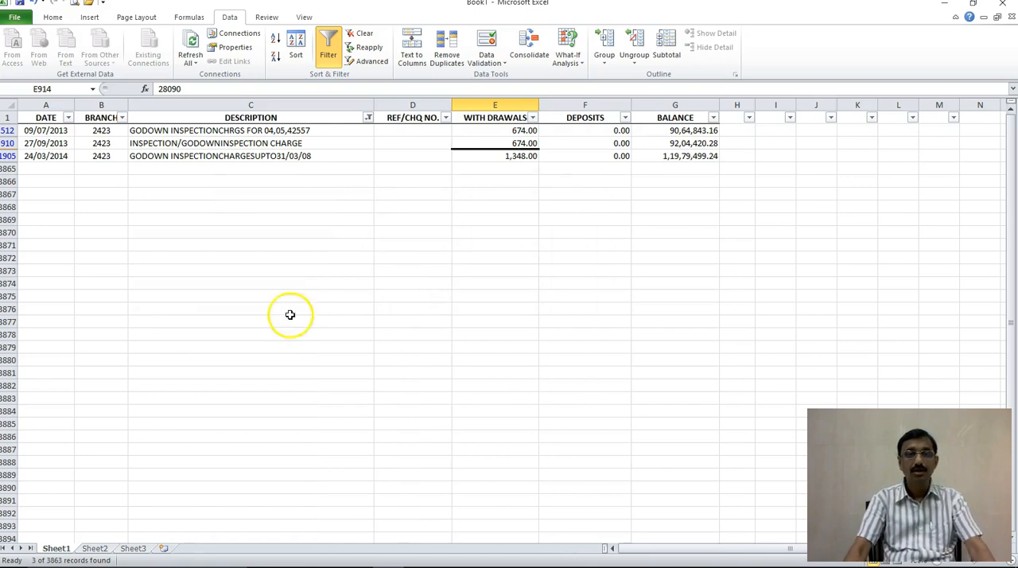
pyautogui.click(62, 131)
pyautogui.click(67, 144)
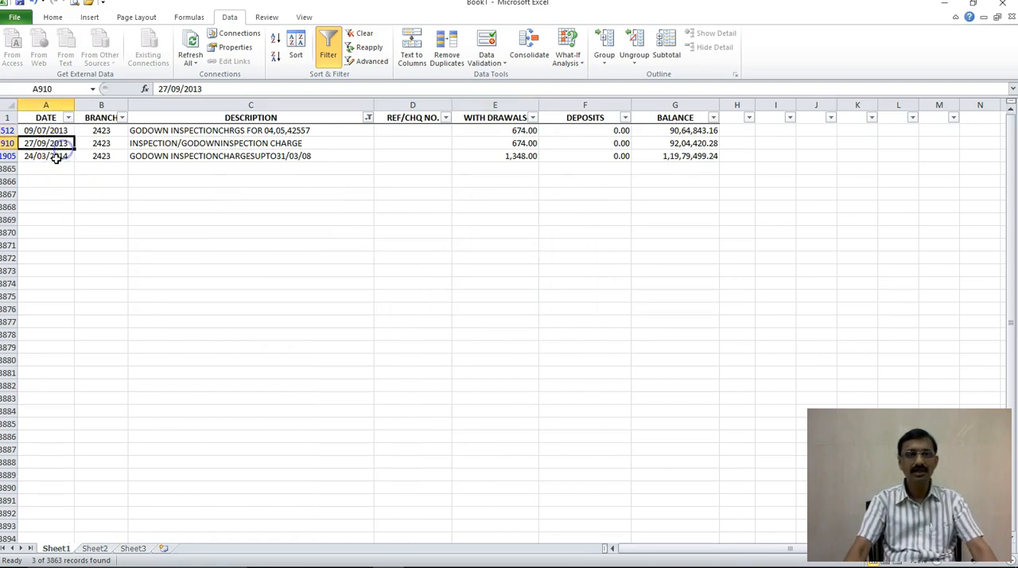
pyautogui.click(53, 159)
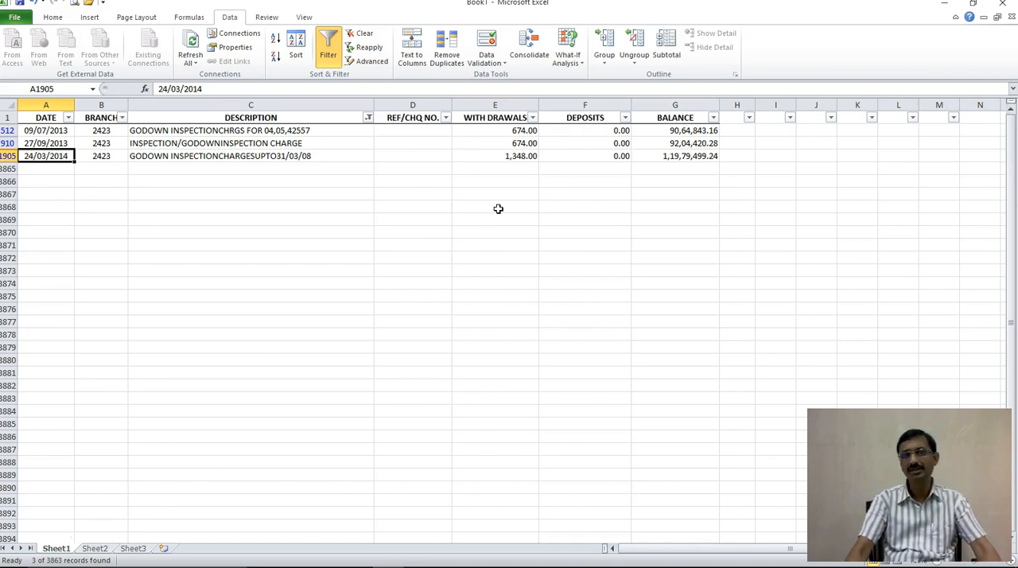
# Step: Remove the INSPECTION filter and turn filtering back on for the whole sheet
pyautogui.click(329, 48)
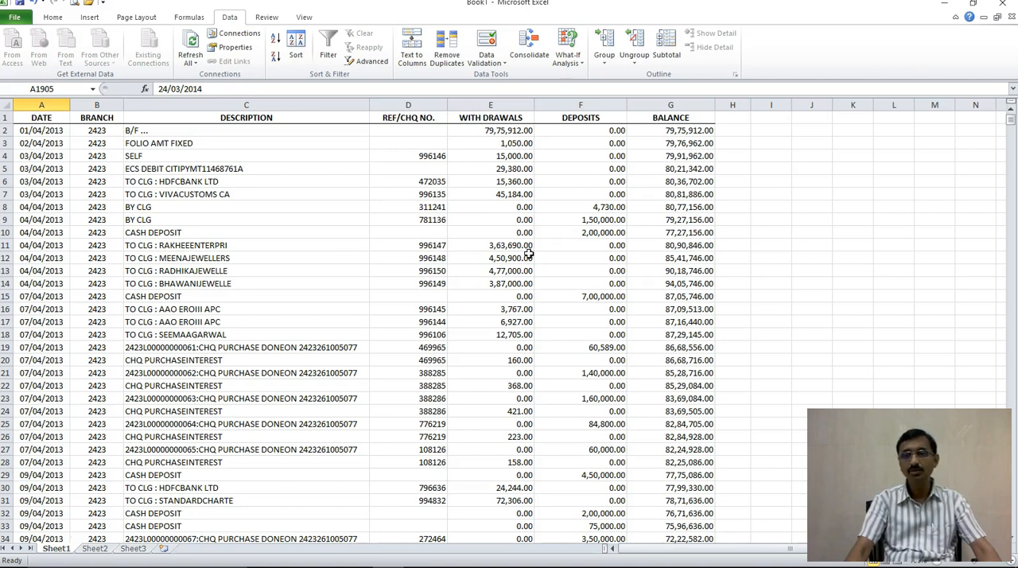
pyautogui.click(7, 104)
pyautogui.click(326, 45)
pyautogui.click(420, 247)
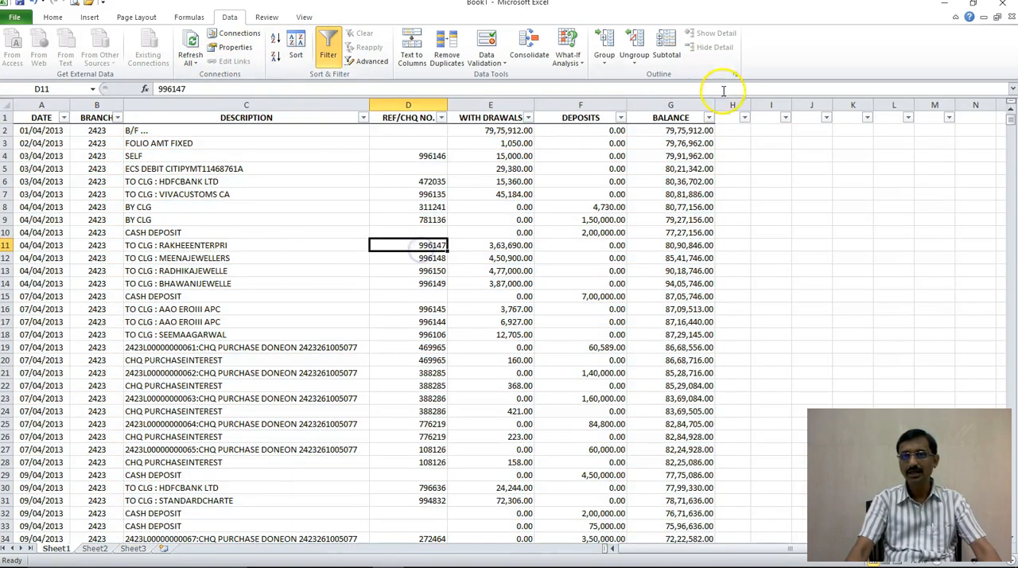
# Step: Filter the BALANCE column for values greater than 12500000 and select the filtered balances for review
pyautogui.click(708, 118)
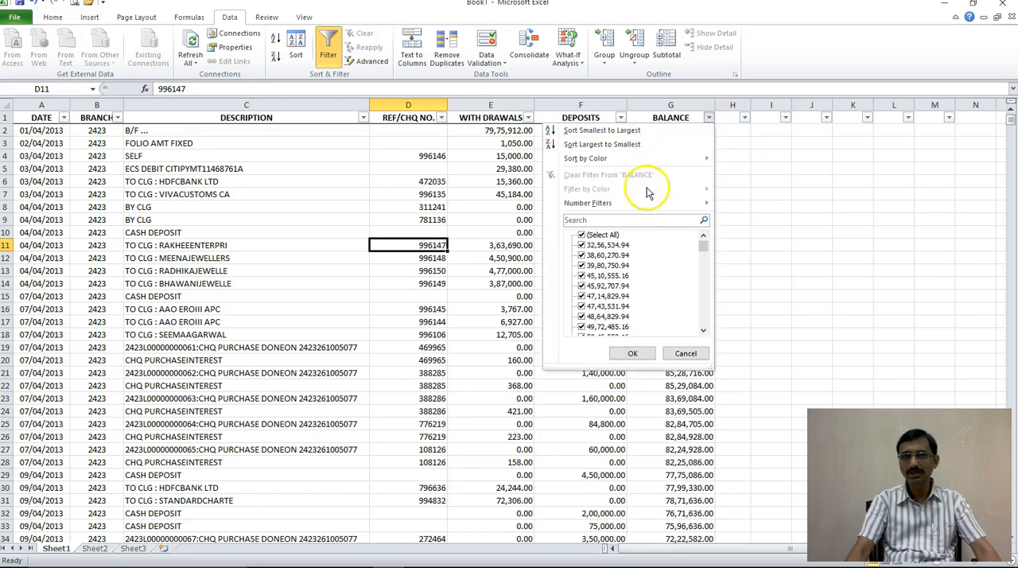
pyautogui.moveTo(642, 204)
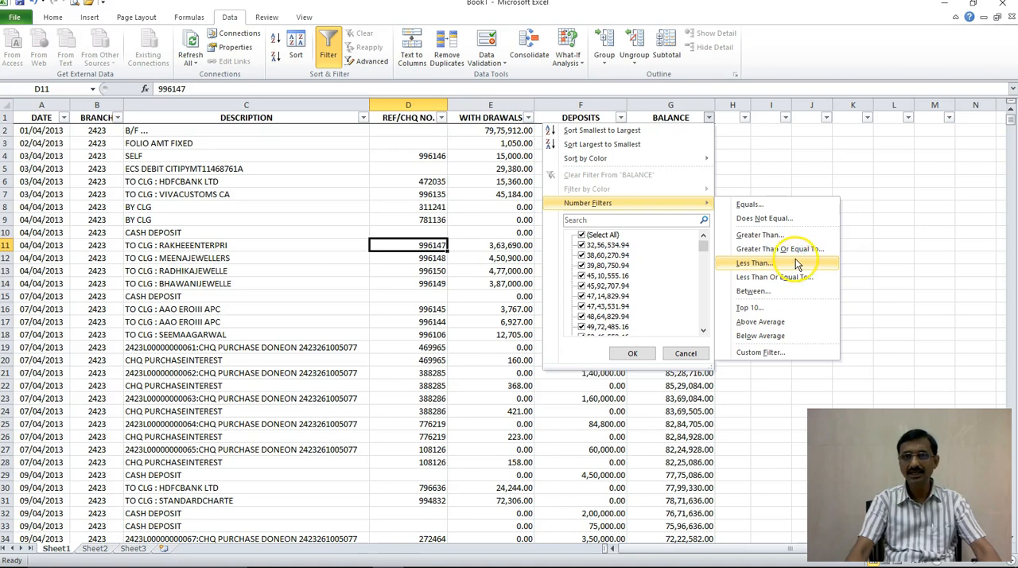
pyautogui.click(795, 235)
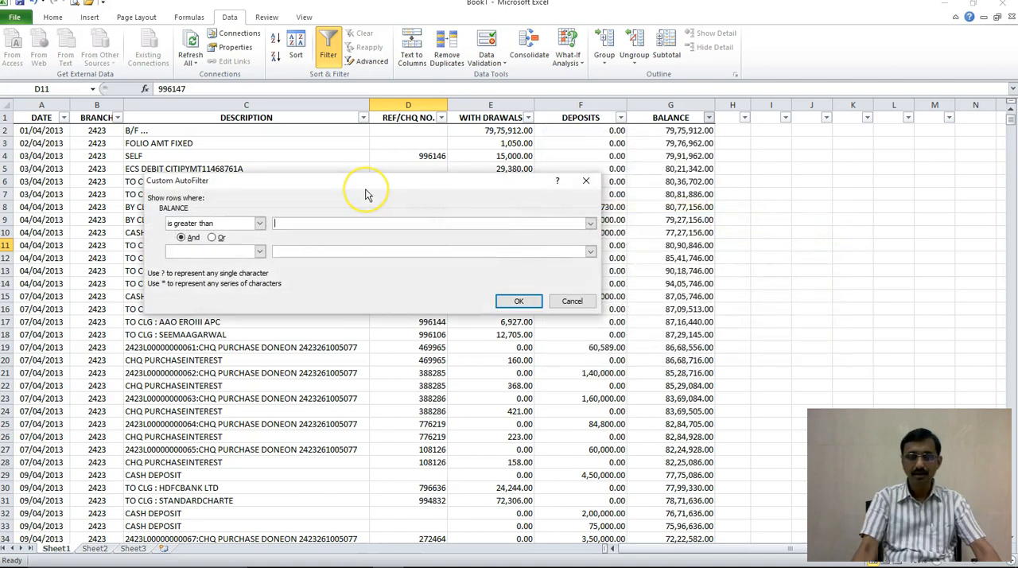
pyautogui.write('12500000')
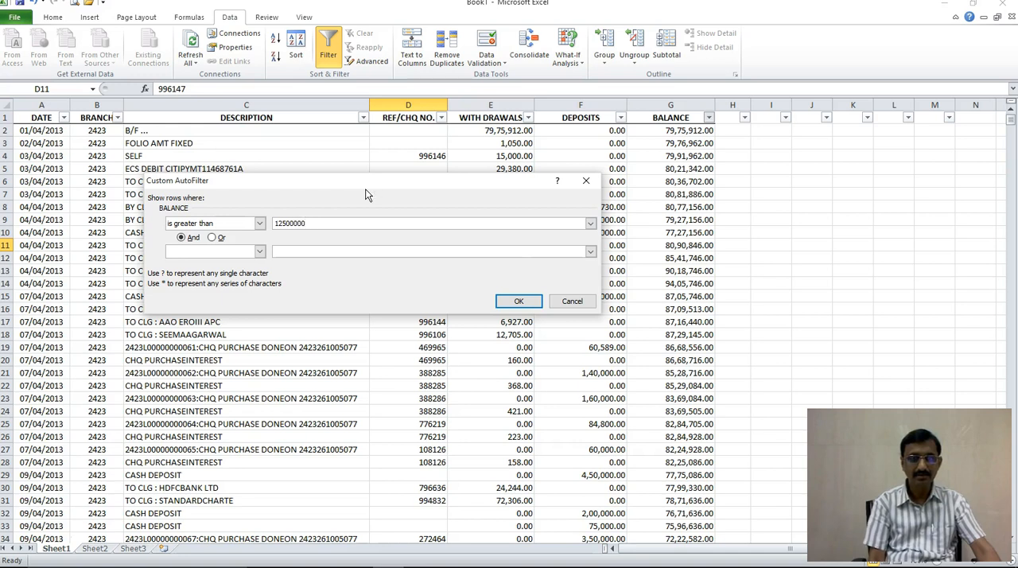
pyautogui.press('Return')
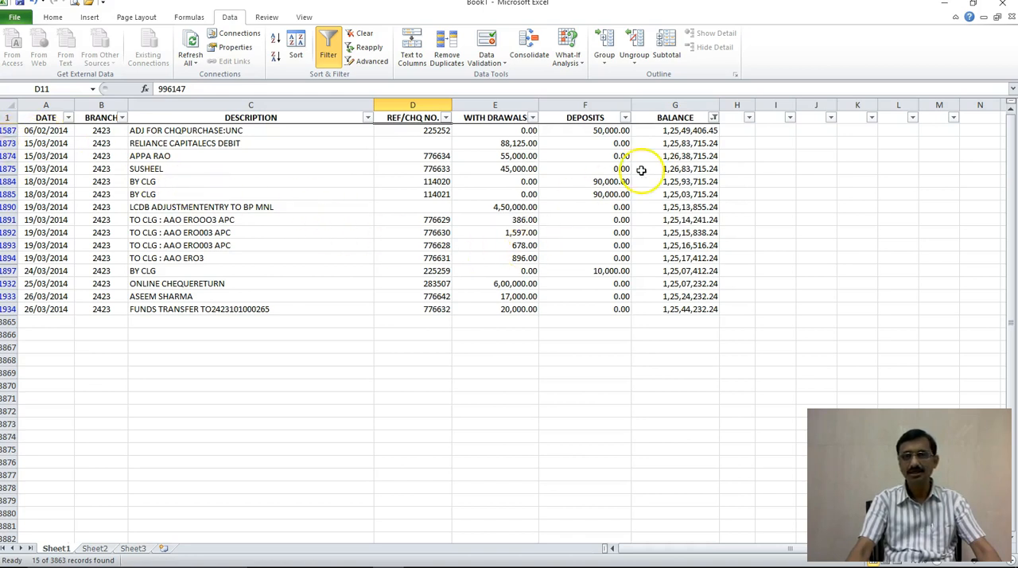
pyautogui.moveTo(675, 134); pyautogui.dragTo(716, 309)
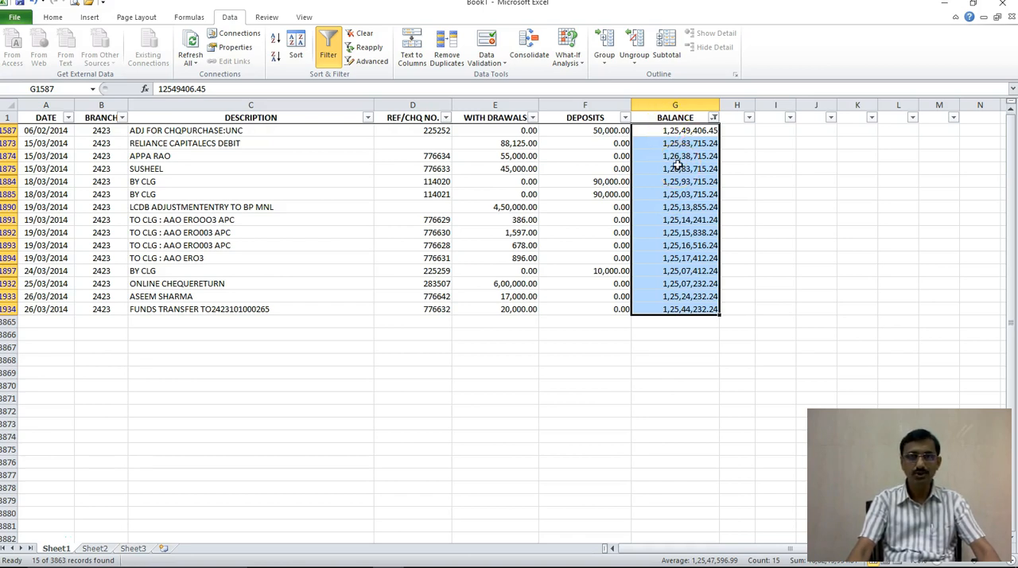
# Step: Clear the BALANCE filter and reapply filtering to the whole sheet from the header row
pyautogui.click(334, 58)
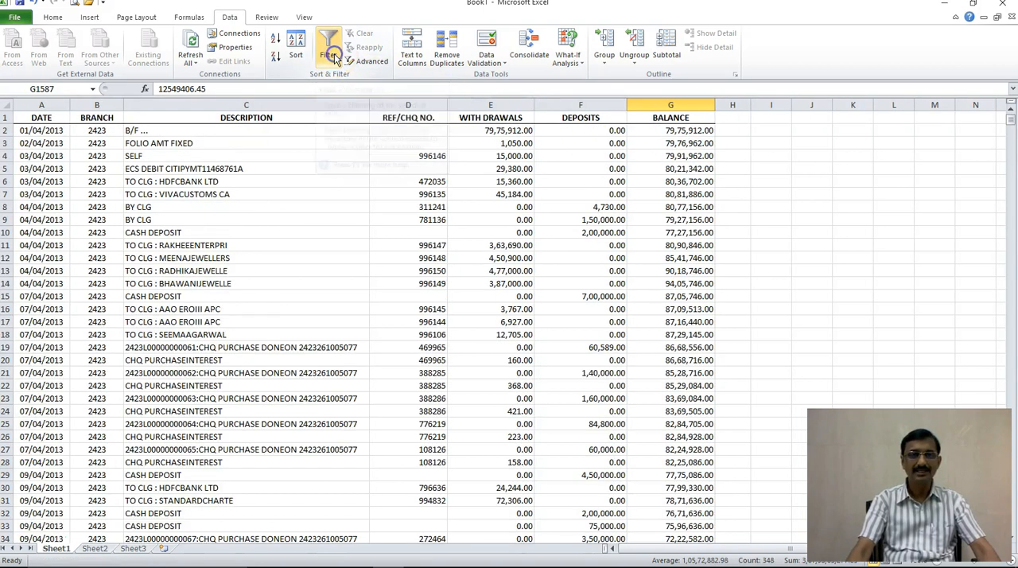
pyautogui.click(285, 135)
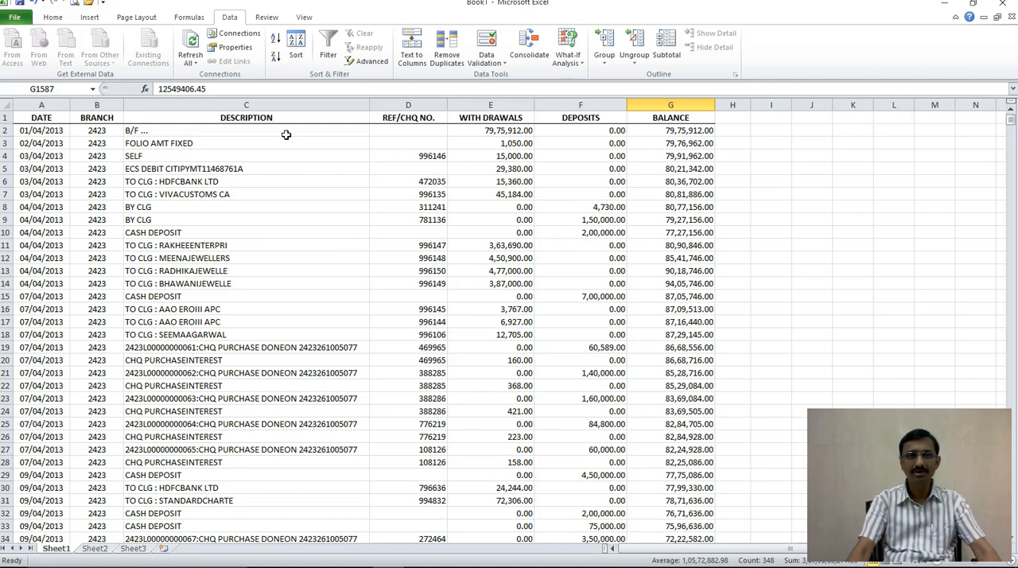
pyautogui.click(328, 43)
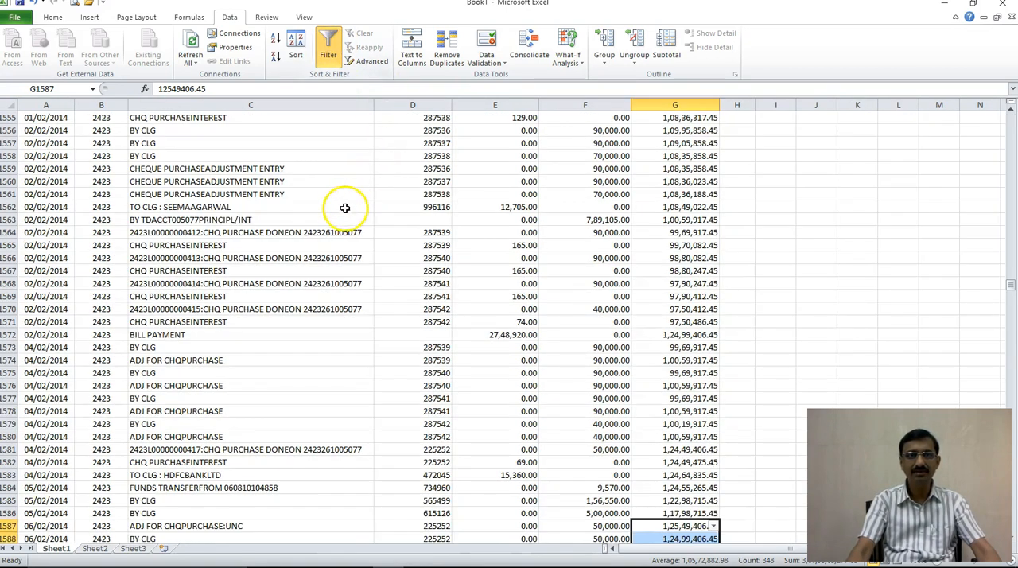
pyautogui.scroll(20, 341, 210)
pyautogui.moveTo(1010, 267); pyautogui.dragTo(1010, 119)
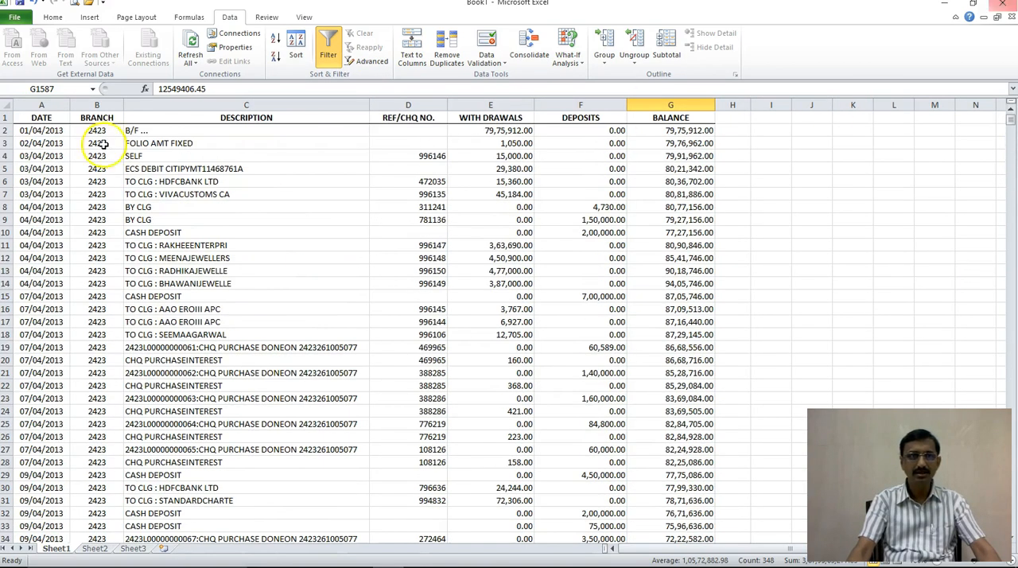
pyautogui.click(12, 105)
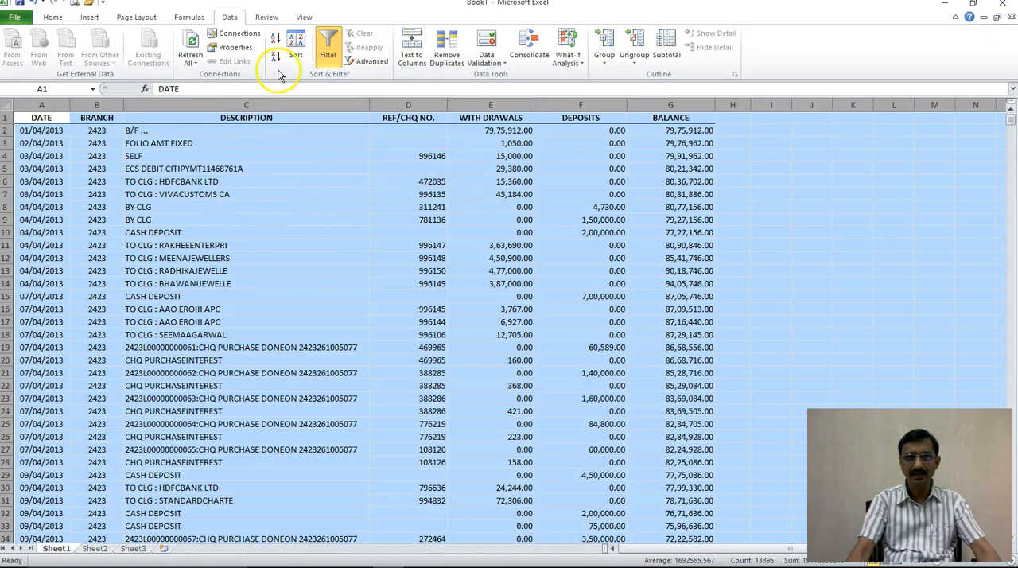
pyautogui.click(328, 46)
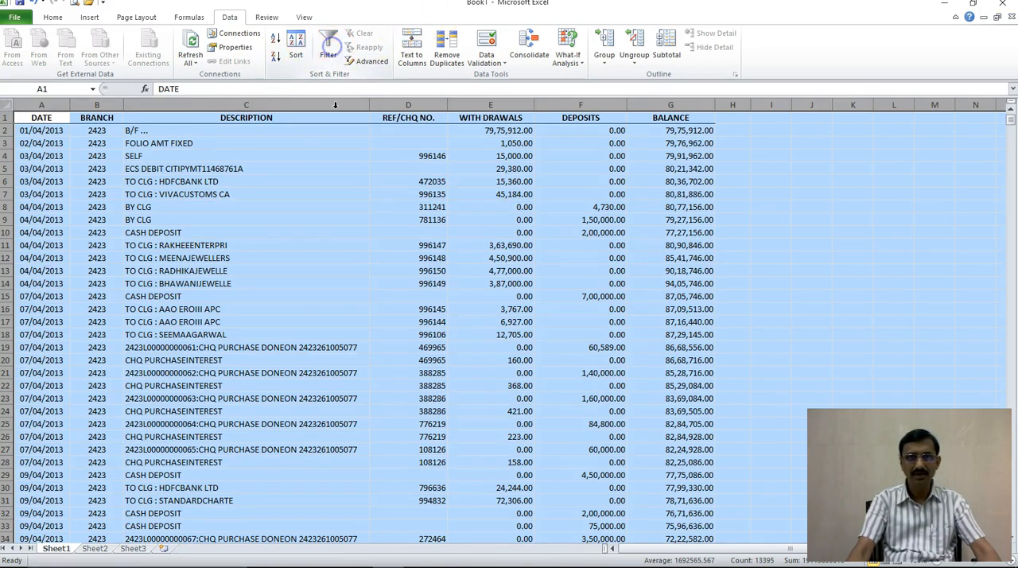
pyautogui.click(327, 43)
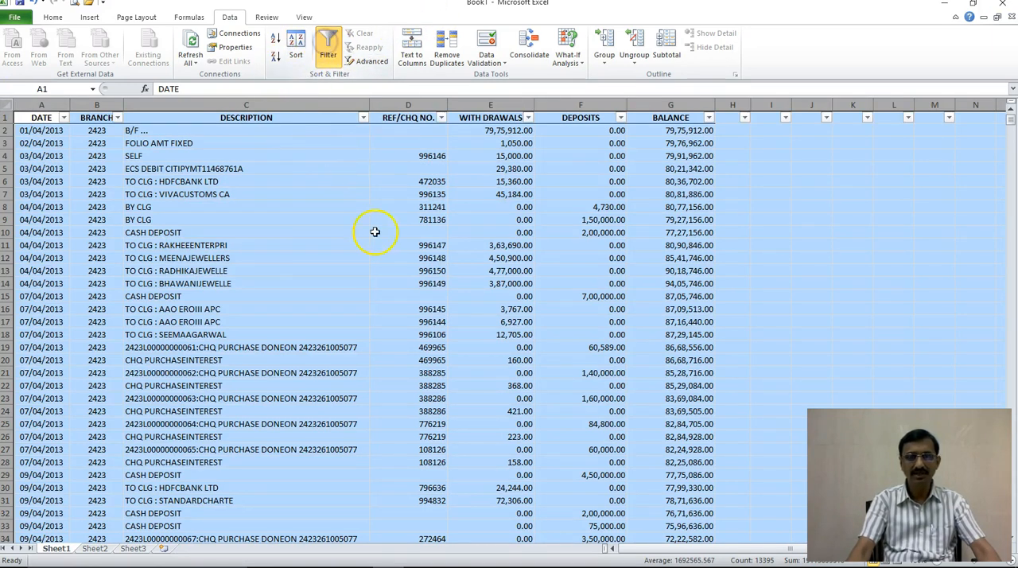
pyautogui.click(324, 231)
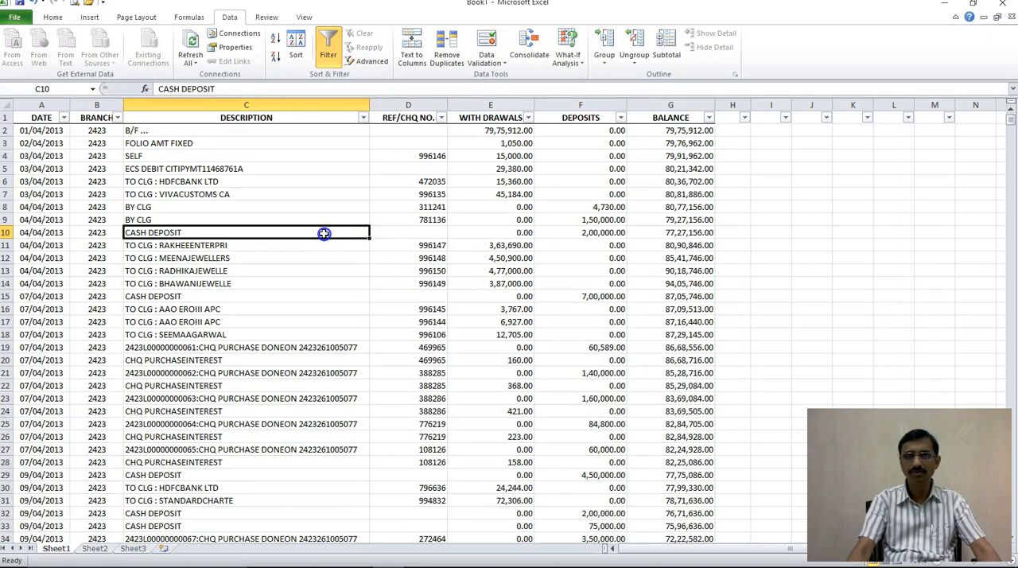
# Step: Filter the DESCRIPTION column to show only rows that contain INTERESTCAPI
pyautogui.click(363, 119)
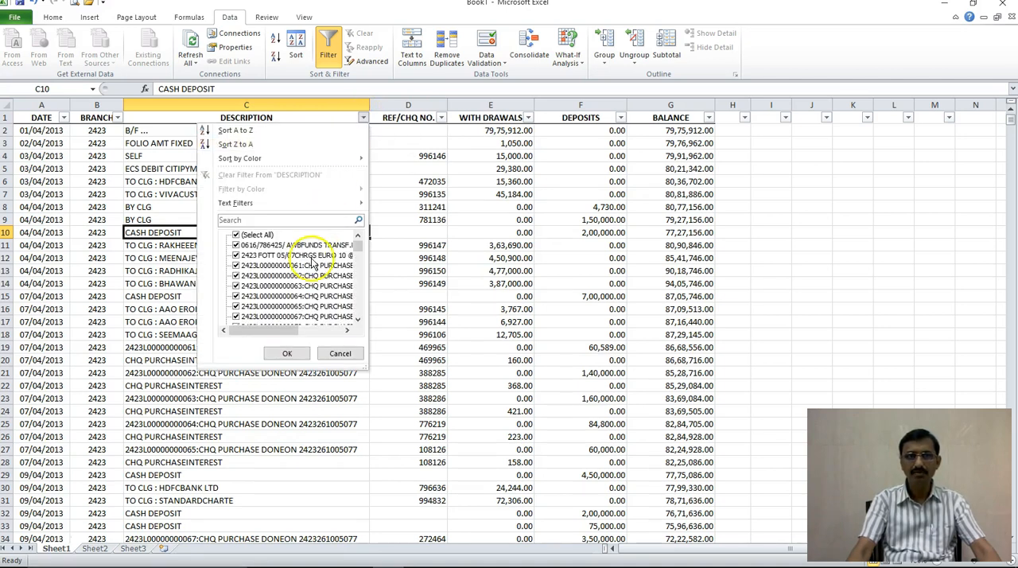
pyautogui.moveTo(337, 209)
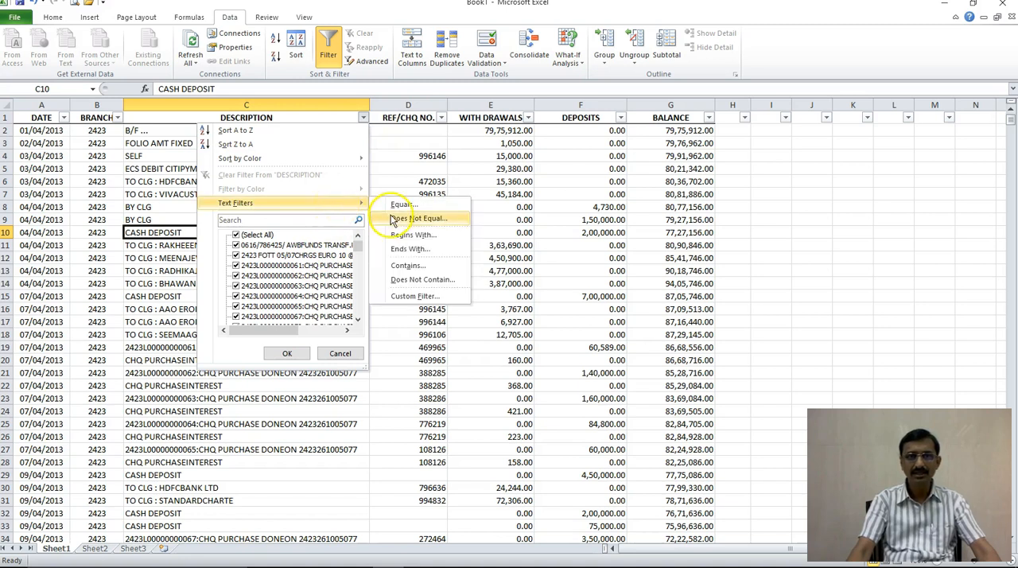
pyautogui.click(426, 269)
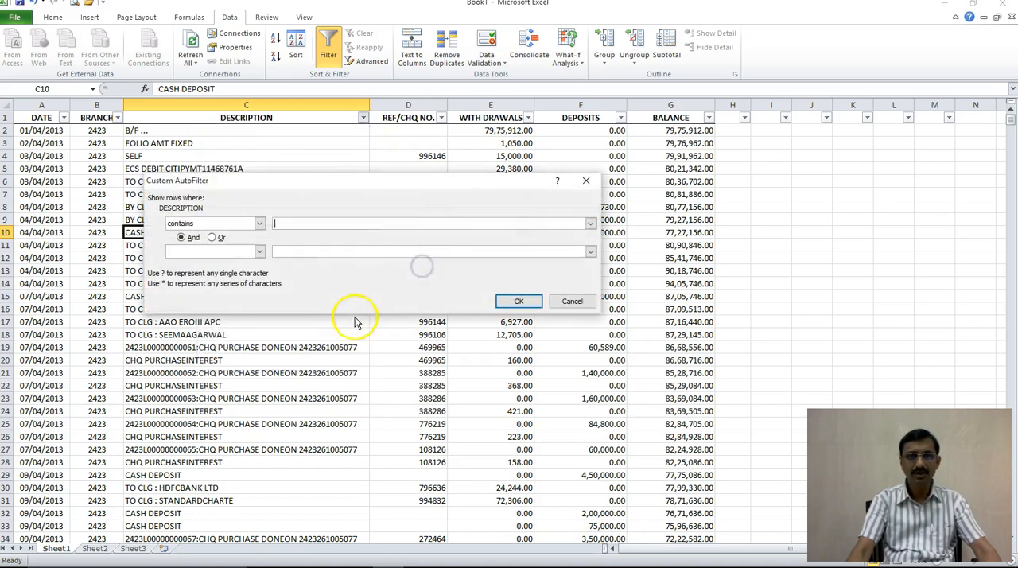
pyautogui.write('I')
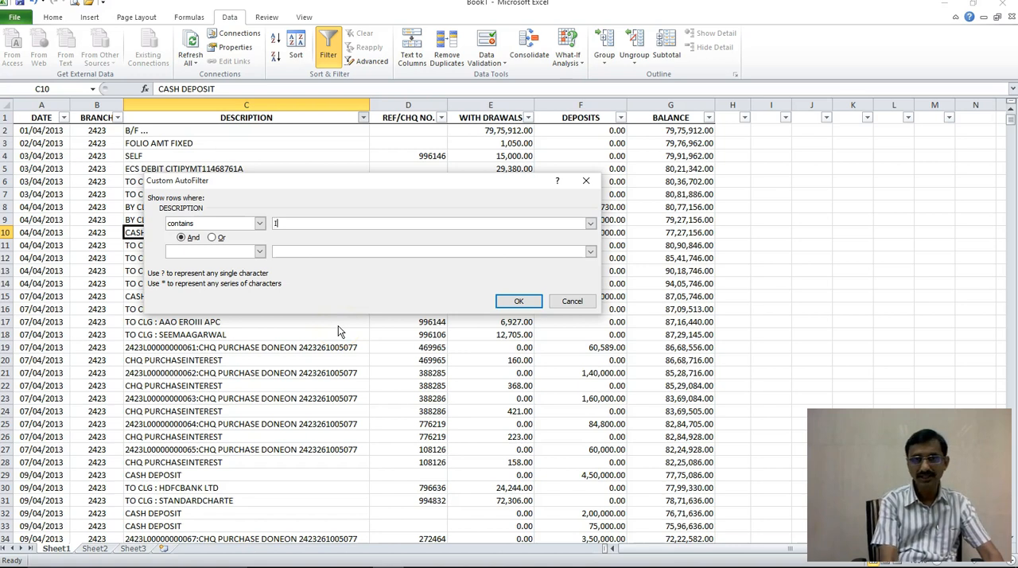
pyautogui.write('NTERESTCAPI')
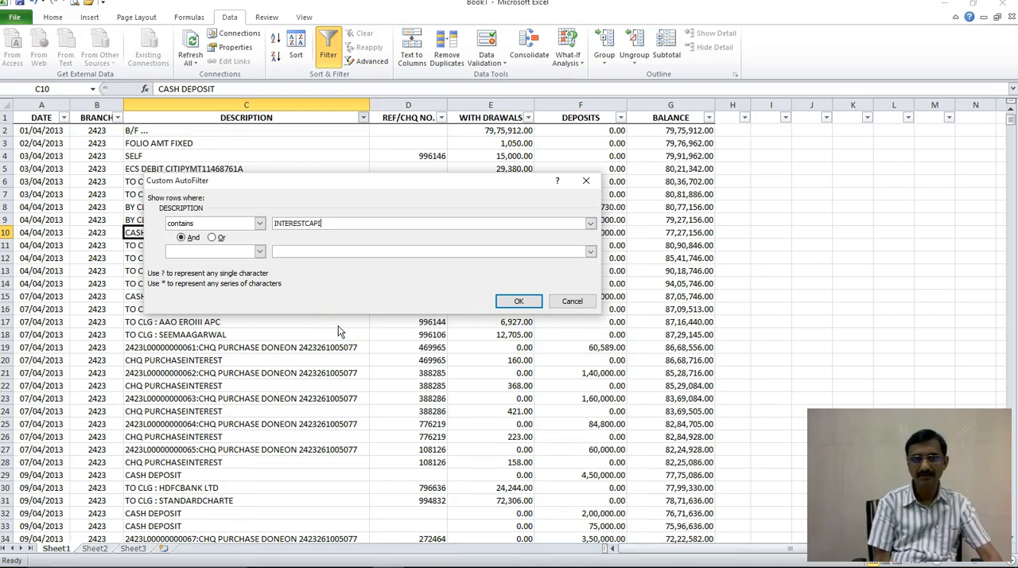
pyautogui.press('Return')
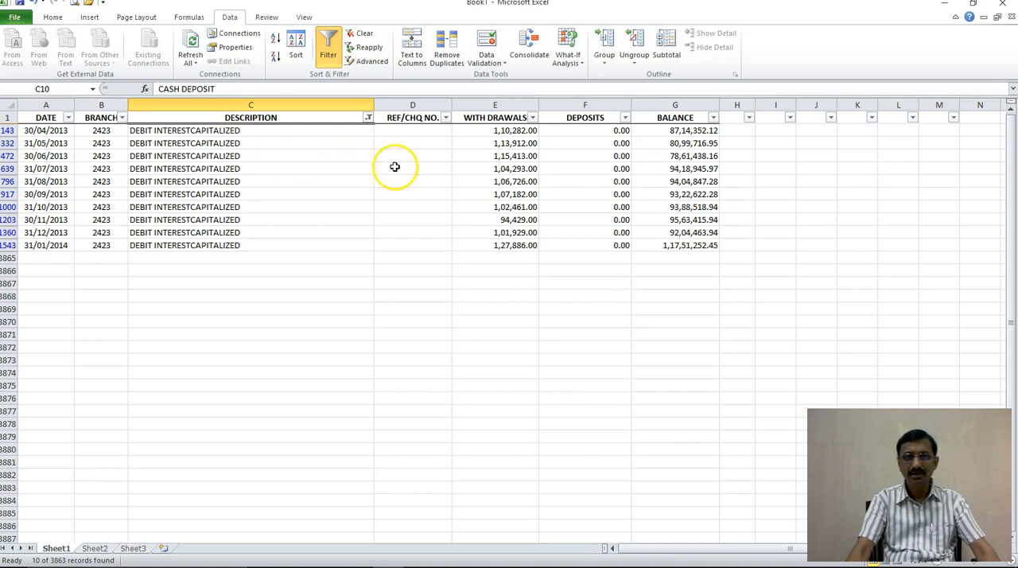
# Step: Examine the withdrawal amounts and descriptions of the monthly DEBIT INTERESTCAPITALIZED entries
pyautogui.click(485, 130)
pyautogui.press('Down')
pyautogui.press('Down')
pyautogui.press('Down')
pyautogui.press('Down')
pyautogui.press('Down')
pyautogui.press('Down')
pyautogui.press('Down')
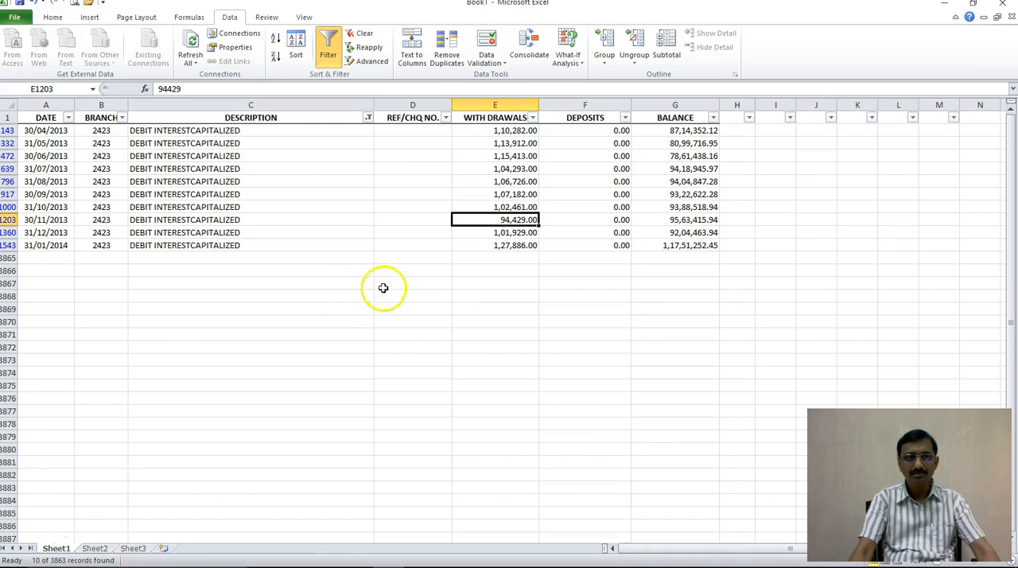
pyautogui.click(517, 129)
pyautogui.moveTo(517, 128); pyautogui.dragTo(521, 245)
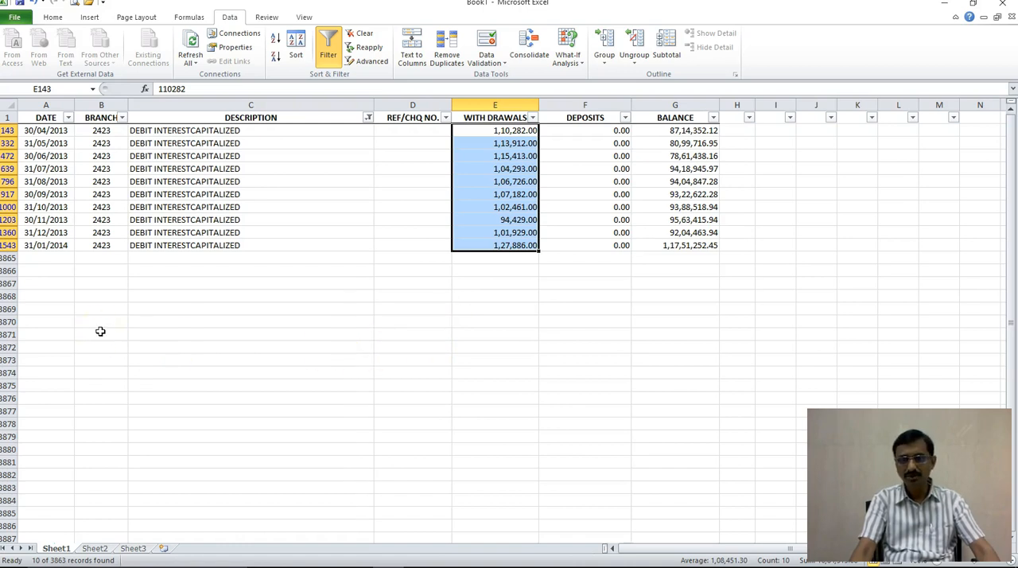
pyautogui.click(141, 286)
pyautogui.moveTo(193, 143); pyautogui.dragTo(211, 220)
pyautogui.click(227, 181)
pyautogui.moveTo(242, 130); pyautogui.dragTo(244, 244)
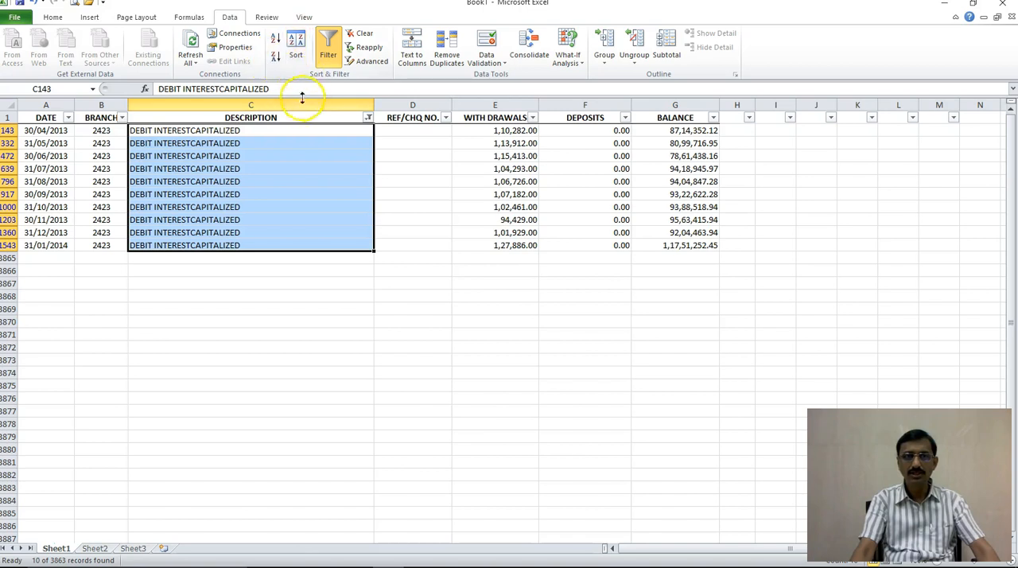
# Step: Change the DESCRIPTION filter to show only rows that contain INTEREST
pyautogui.click(368, 118)
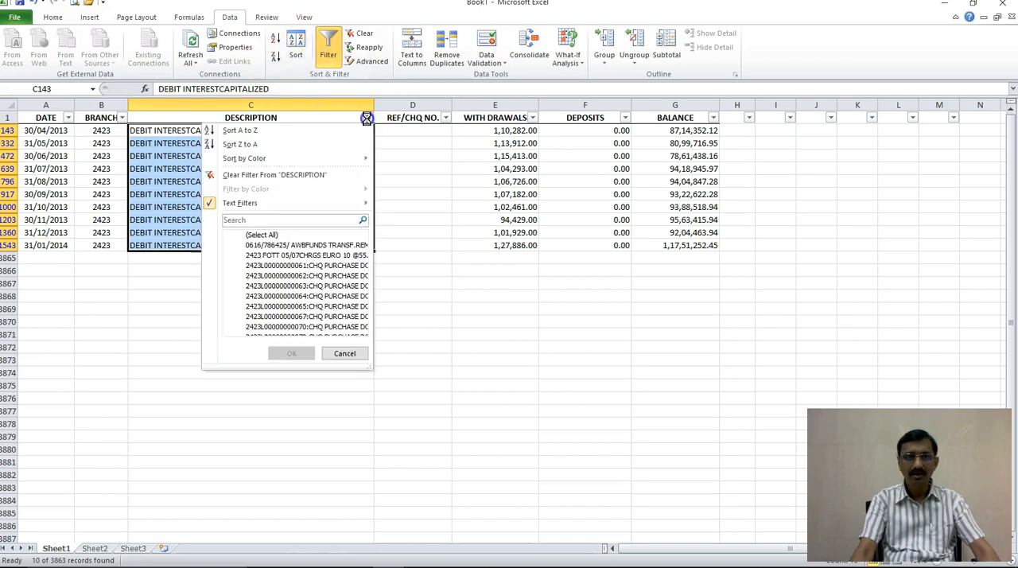
pyautogui.moveTo(391, 207)
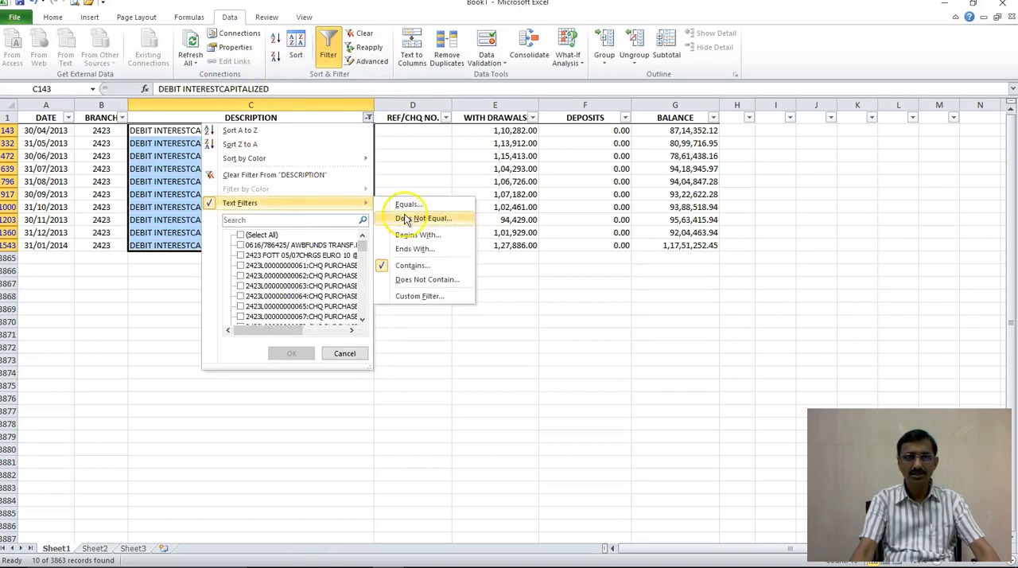
pyautogui.click(417, 264)
pyautogui.click(354, 226)
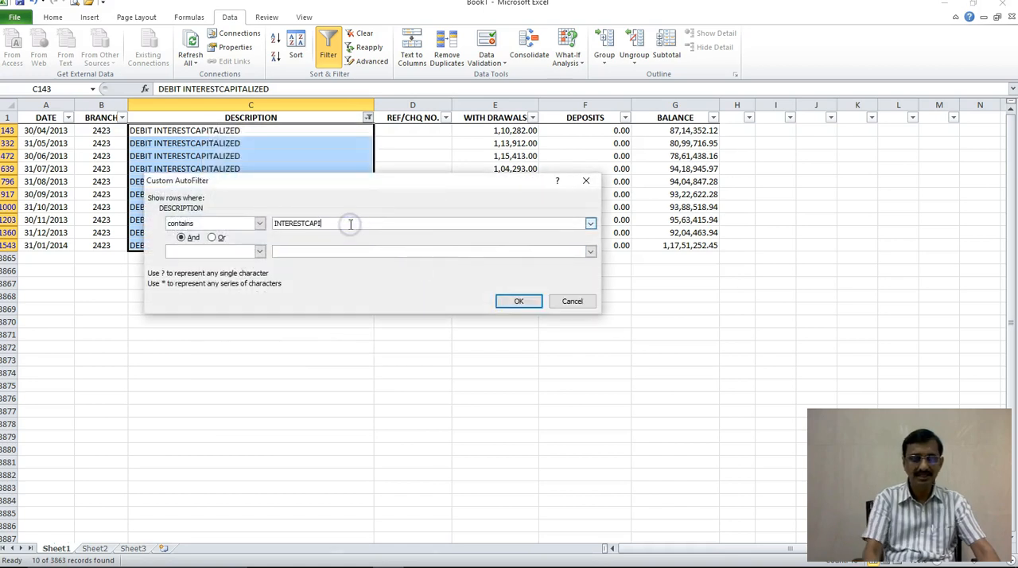
pyautogui.press('BackSpace')
pyautogui.press('BackSpace')
pyautogui.press('BackSpace')
pyautogui.press('BackSpace')
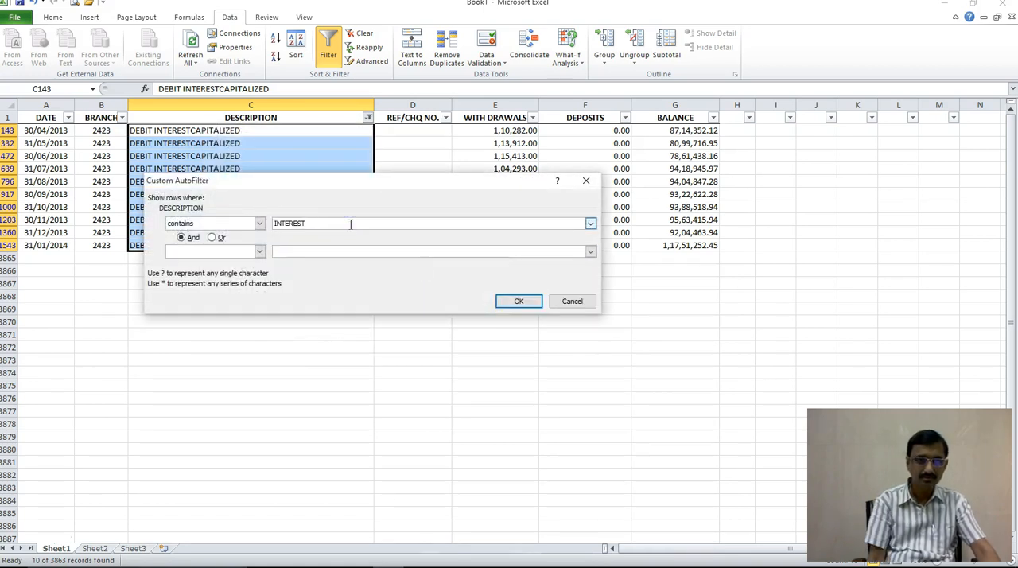
pyautogui.press('Return')
# Step: Examine the filtered cheque purchase interest and capitalised debit interest entries from April 2013 through March 2014
pyautogui.click(221, 261)
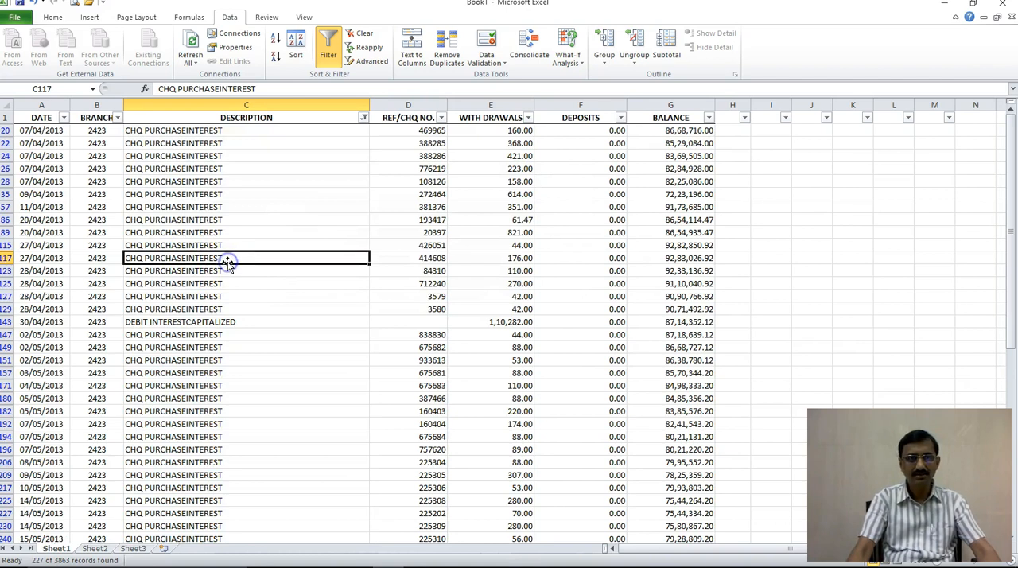
pyautogui.scroll(-3, 227, 265)
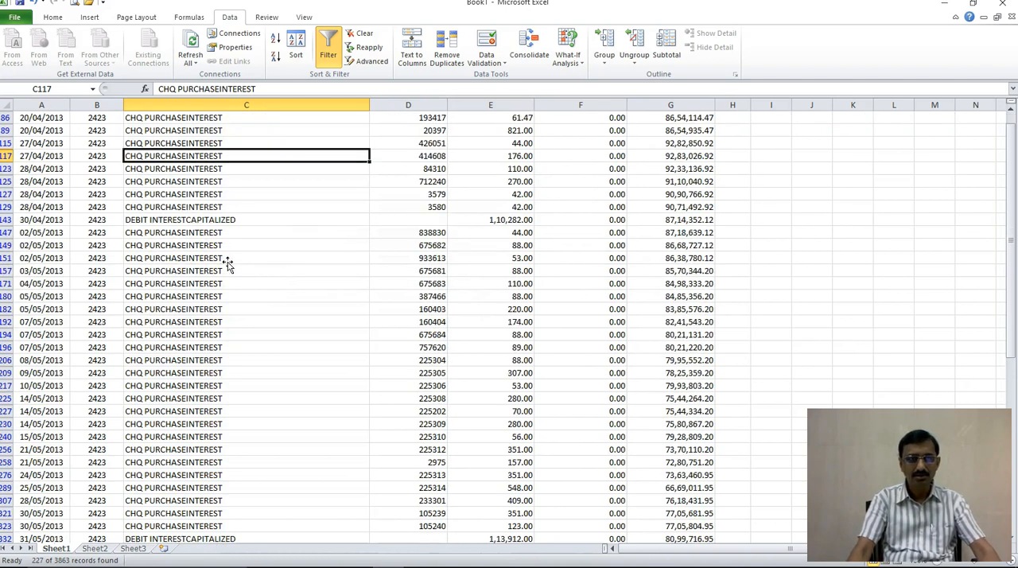
pyautogui.click(213, 281)
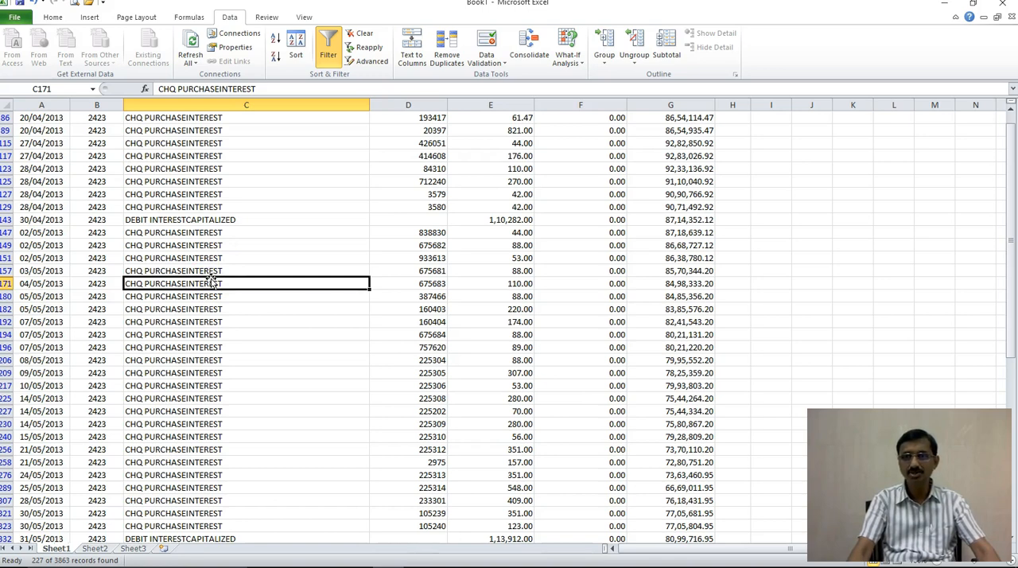
pyautogui.scroll(-15, 208, 282)
pyautogui.scroll(-15, 203, 283)
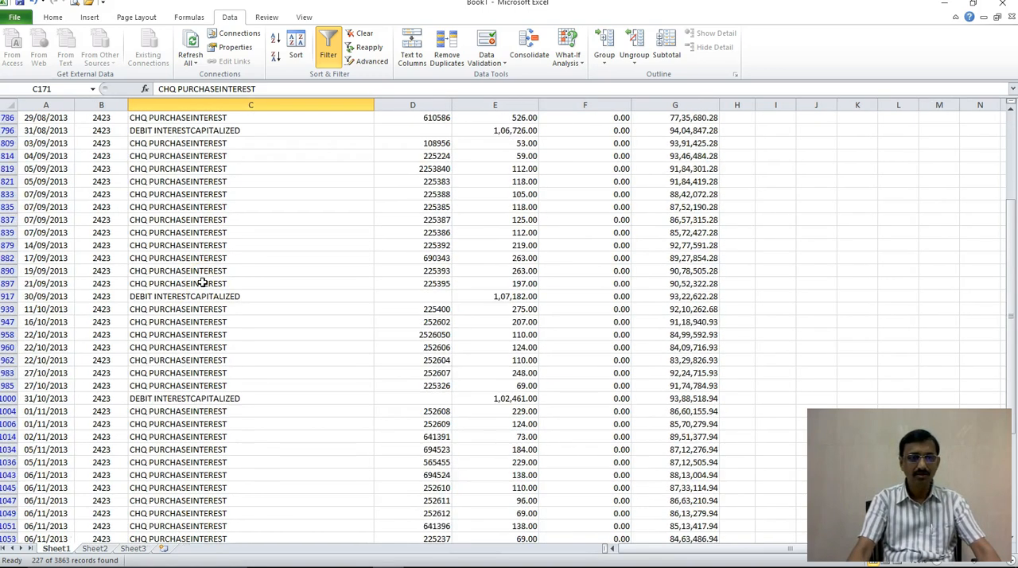
pyautogui.scroll(-15, 195, 291)
pyautogui.scroll(3, 193, 293)
pyautogui.scroll(2, 193, 292)
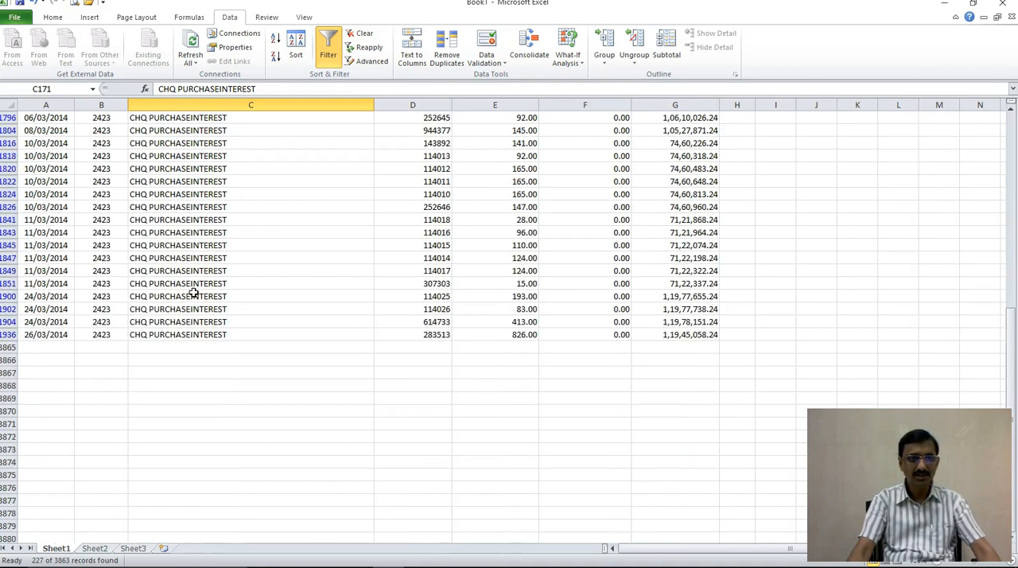
# Step: Check the interest entries dated after 31/01/2014 for monthly capitalised debit interest in February and March 2014
pyautogui.scroll(3, 194, 293)
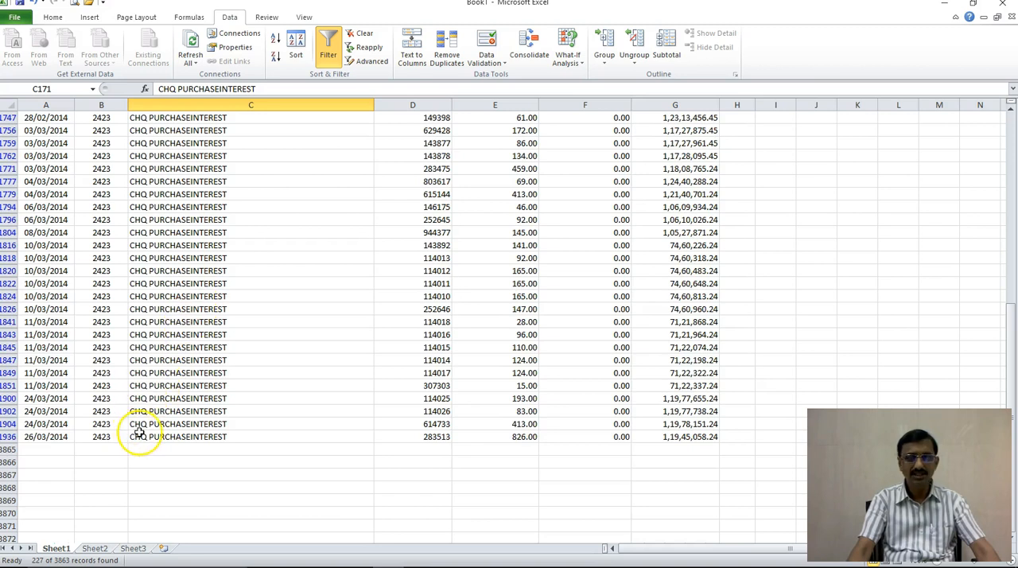
pyautogui.scroll(1, 151, 429)
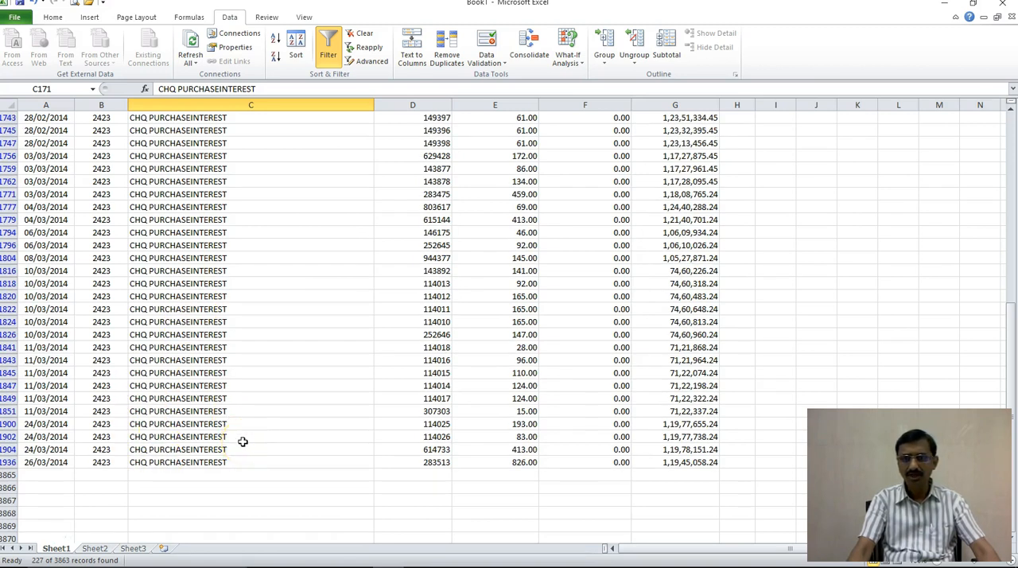
pyautogui.scroll(4, 243, 442)
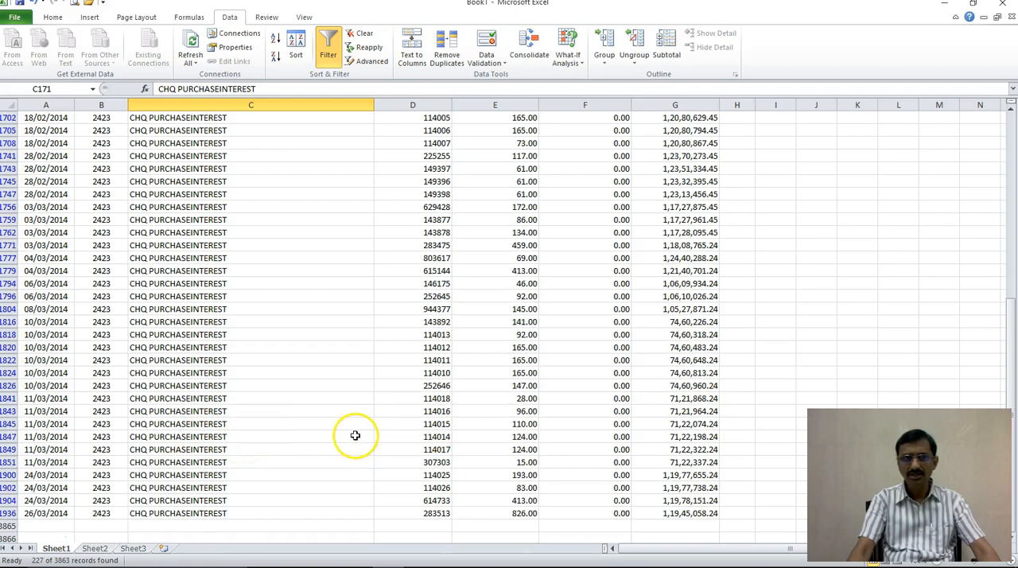
pyautogui.scroll(7, 354, 435)
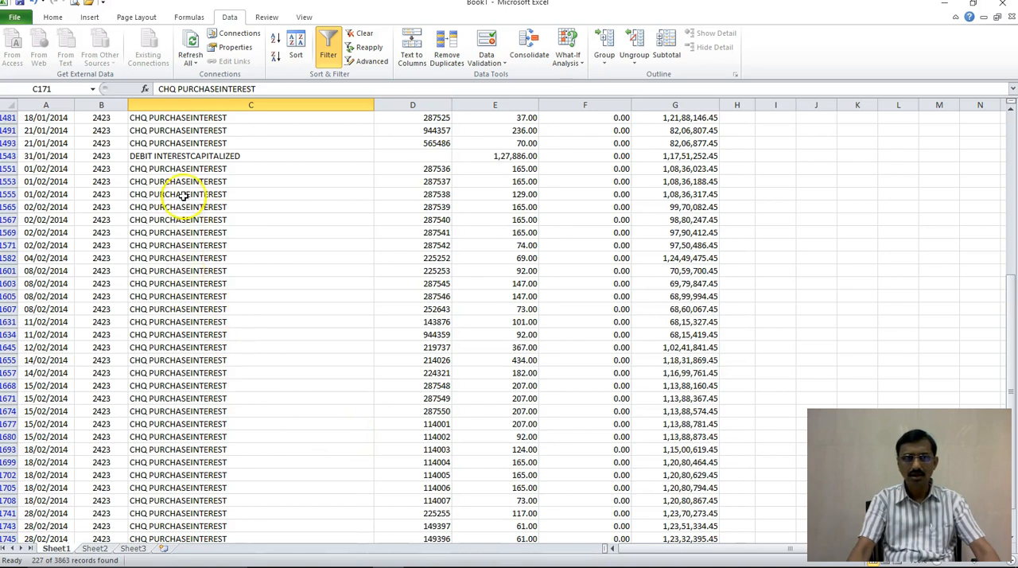
pyautogui.moveTo(195, 174); pyautogui.dragTo(197, 564)
pyautogui.click(243, 423)
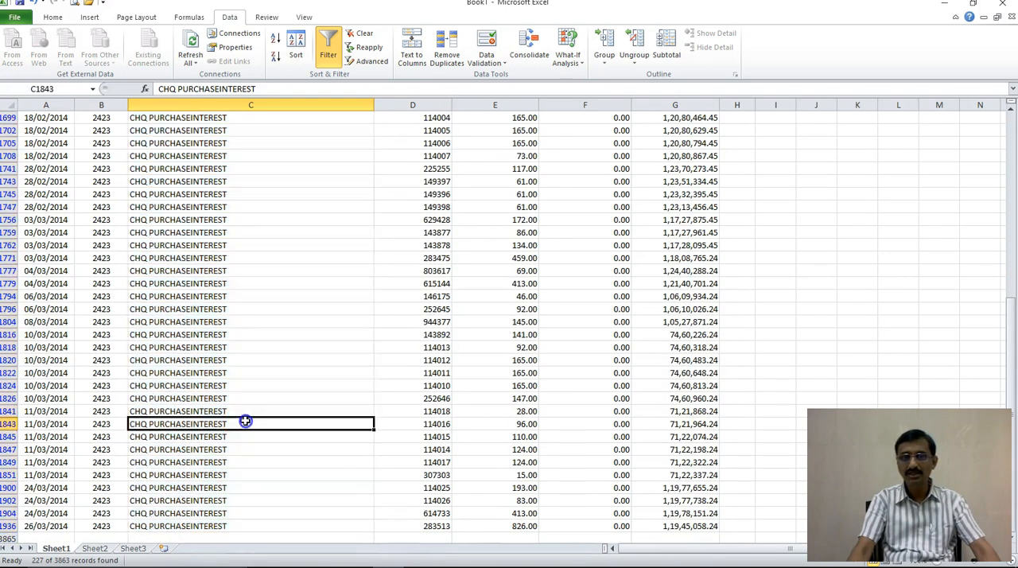
pyautogui.scroll(-5, 245, 420)
pyautogui.scroll(8, 245, 420)
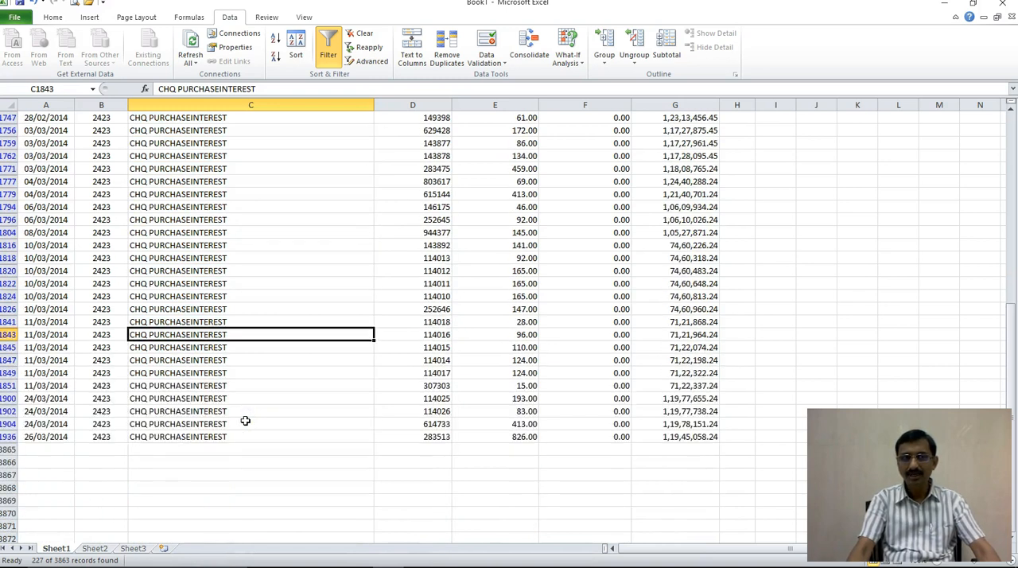
pyautogui.scroll(3, 245, 420)
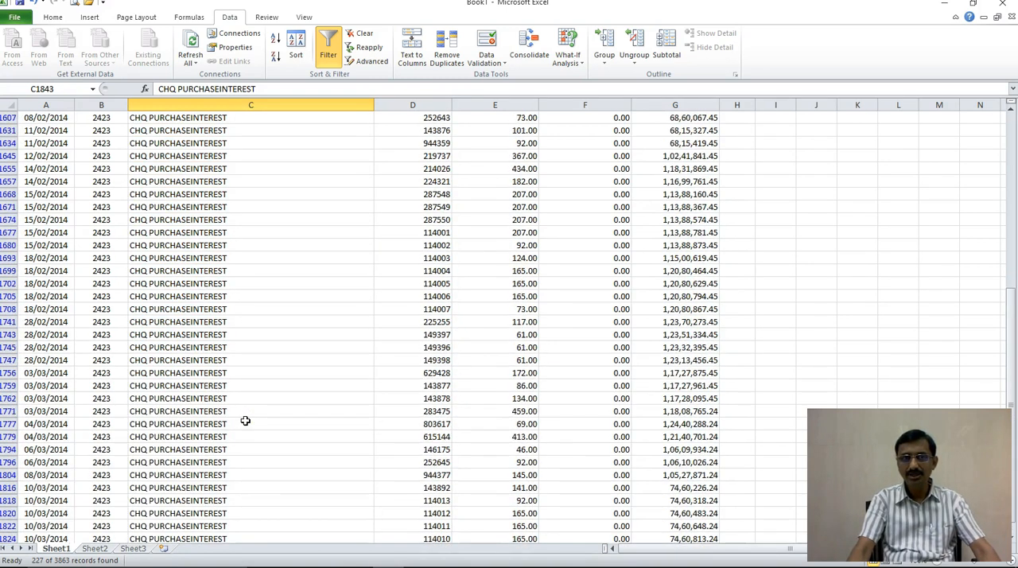
pyautogui.scroll(3, 244, 420)
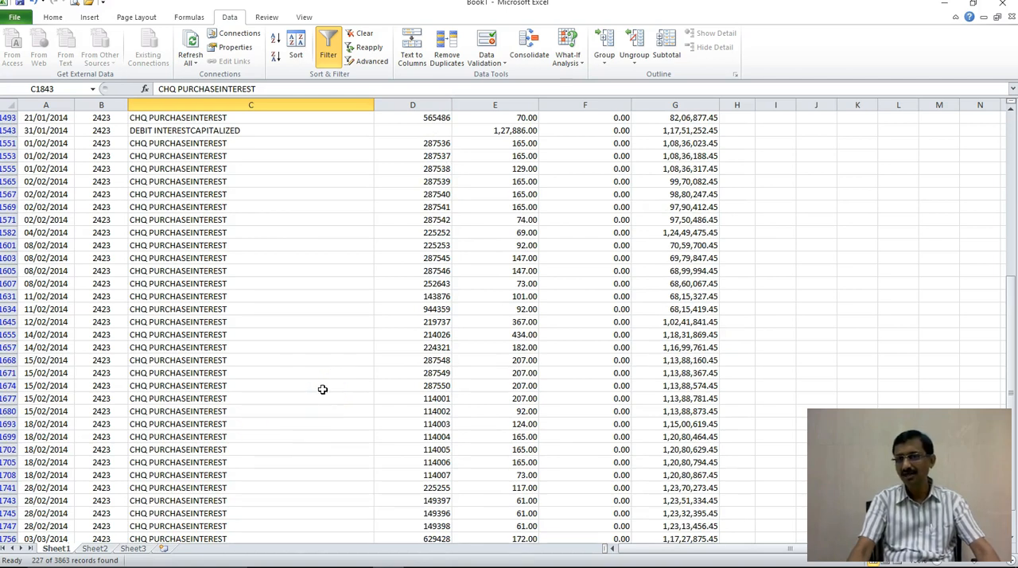
pyautogui.scroll(20, 322, 389)
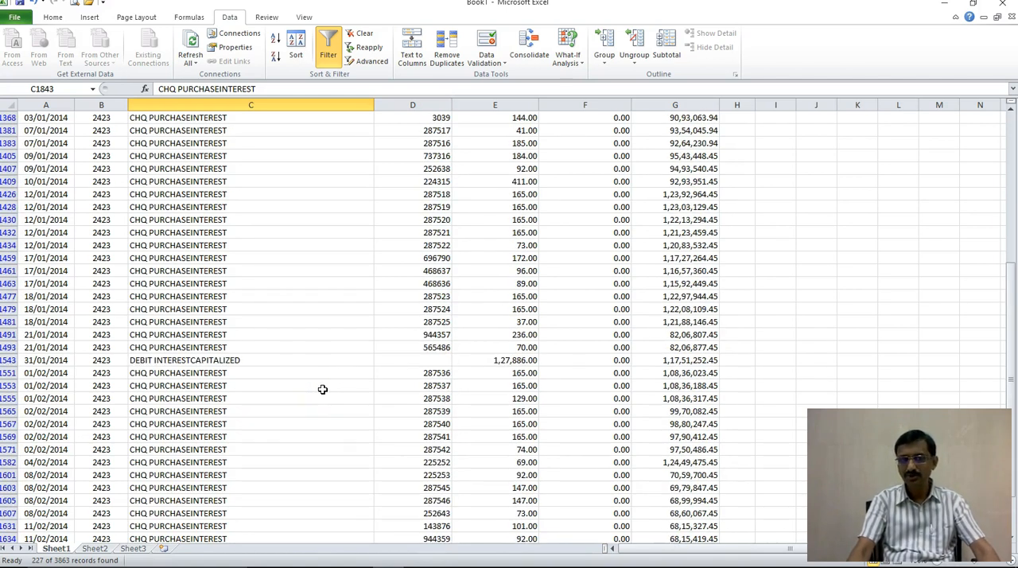
pyautogui.scroll(15, 323, 389)
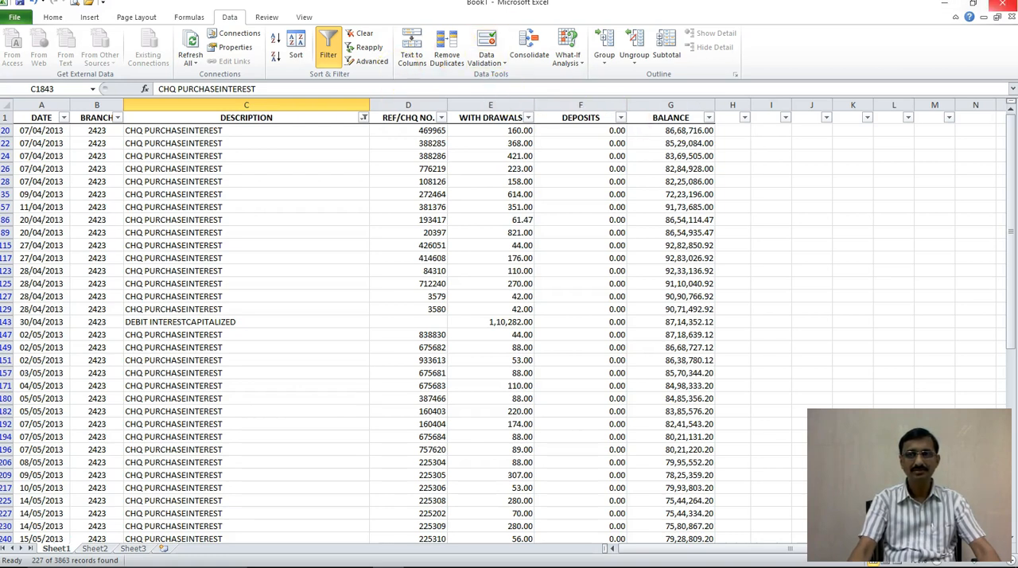
# Step: Close the Book1 workbook without saving the changes
pyautogui.click(1000, 6)
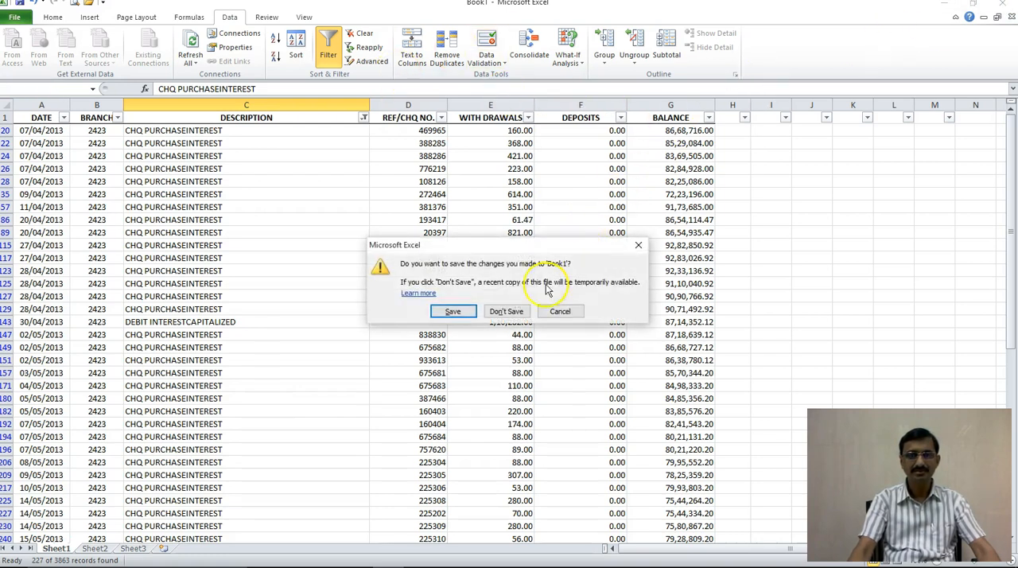
pyautogui.click(502, 311)
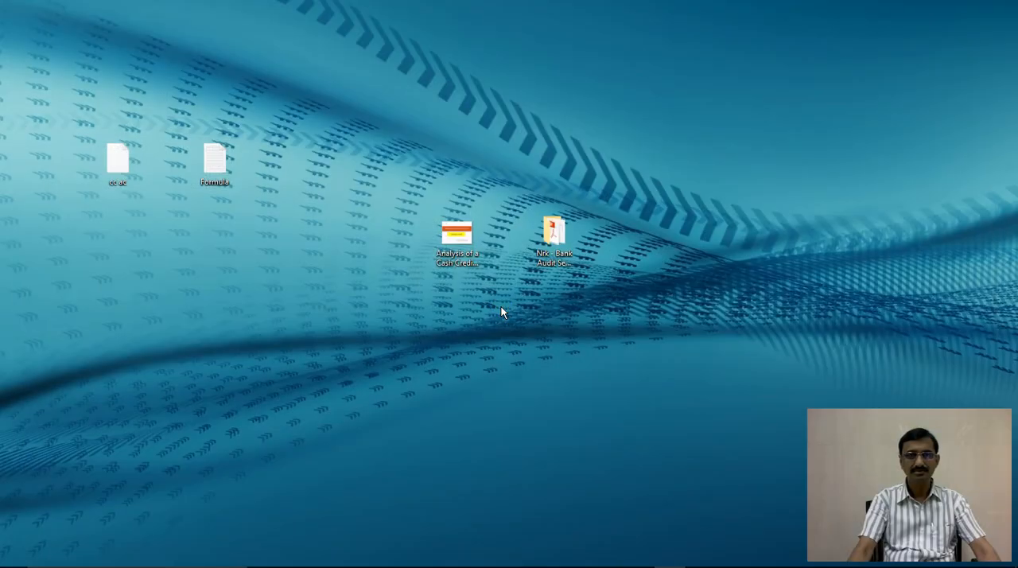
pyautogui.click(641, 349)
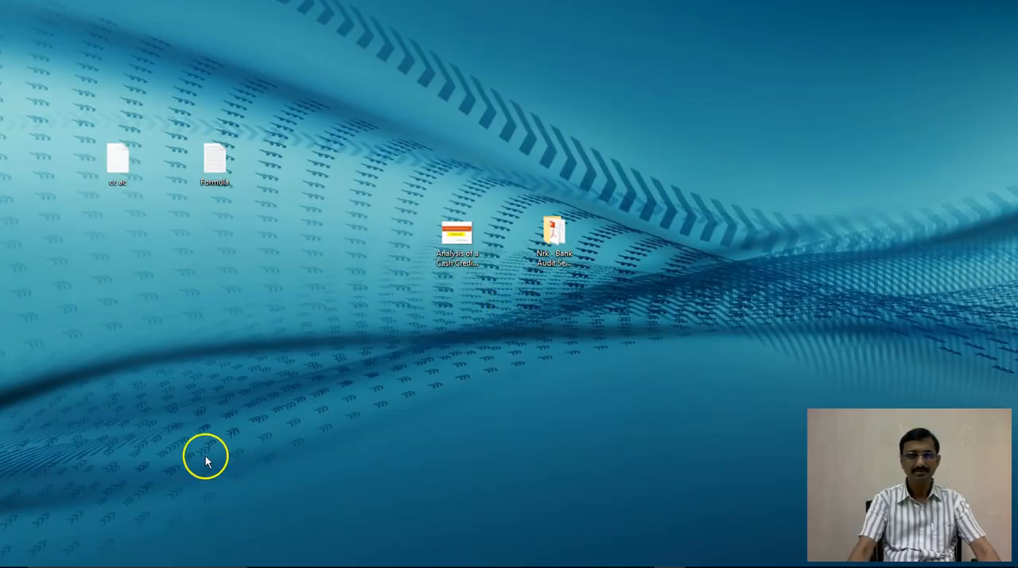